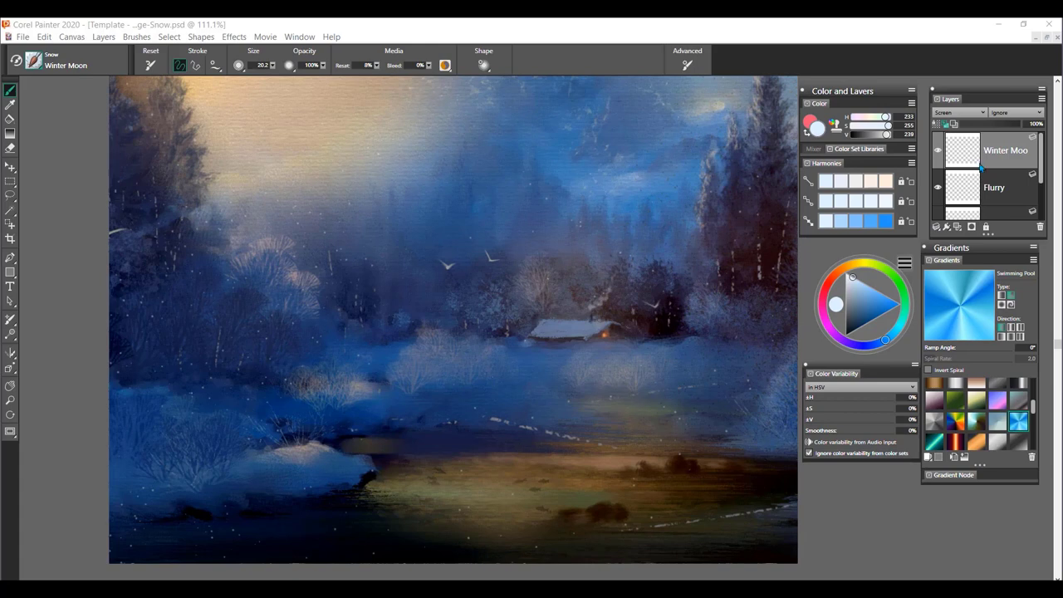
- Add a new layer above the Winter Moon layer
{"action": "left_click", "coordinate": [1042, 178]}
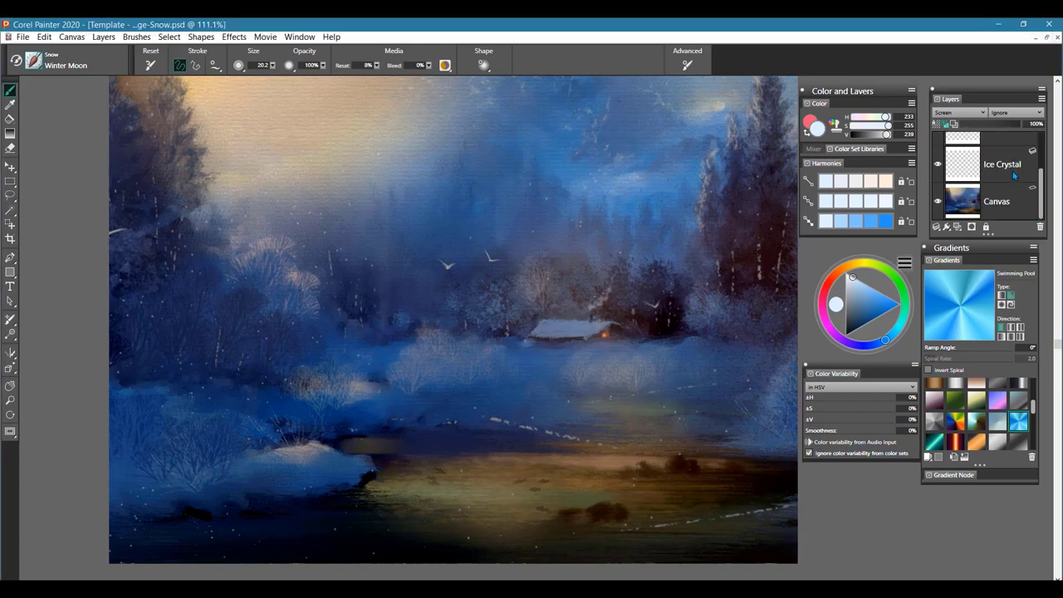
{"action": "left_click", "coordinate": [1015, 174]}
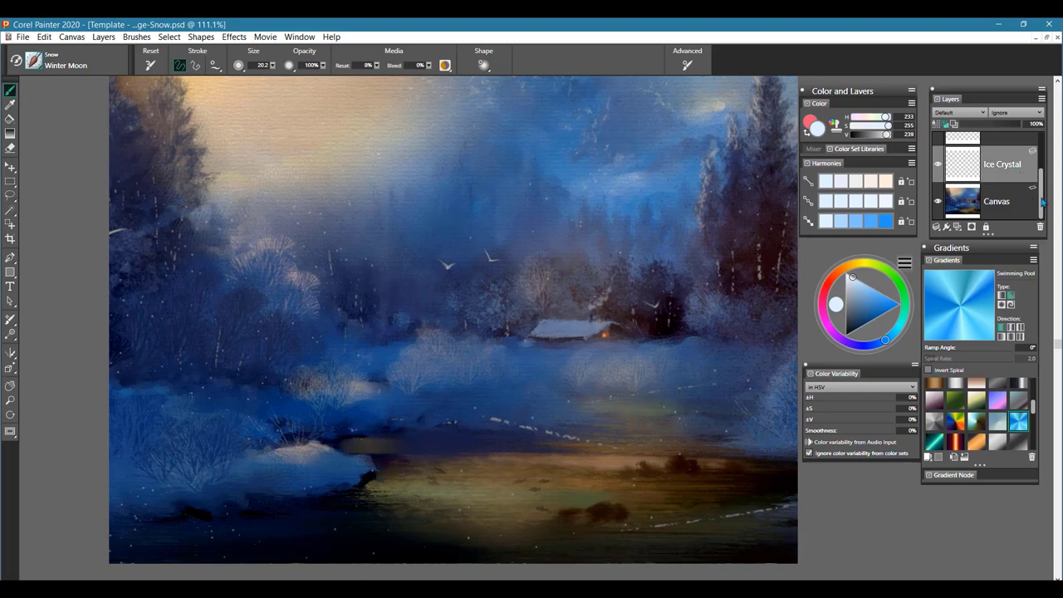
{"action": "scroll", "coordinate": [1044, 199], "scroll_direction": "up", "scroll_amount": 1}
{"action": "scroll", "coordinate": [1046, 193], "scroll_direction": "up", "scroll_amount": 1}
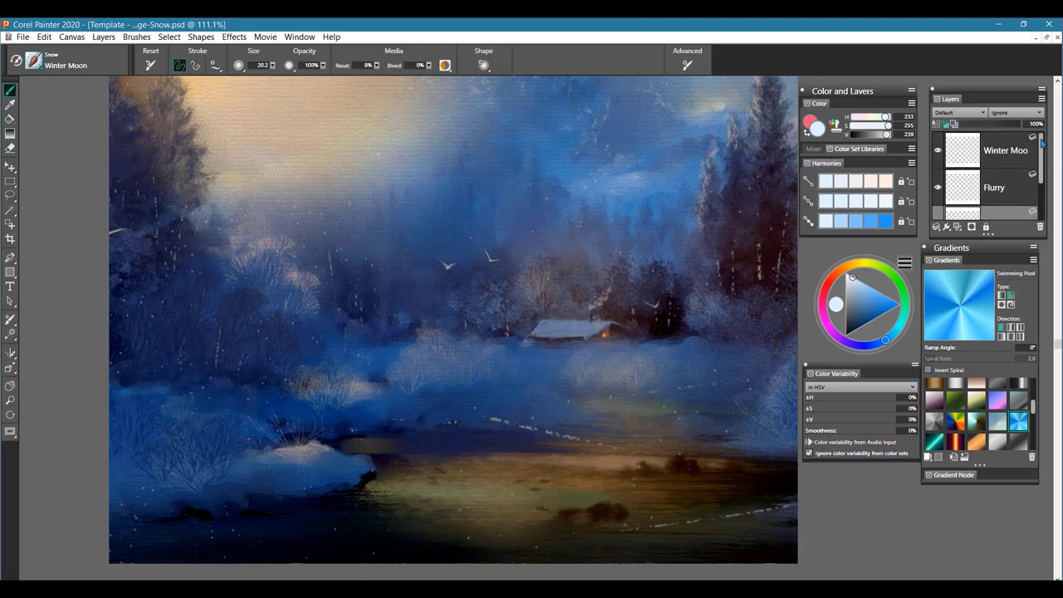
{"action": "left_click", "coordinate": [1000, 166]}
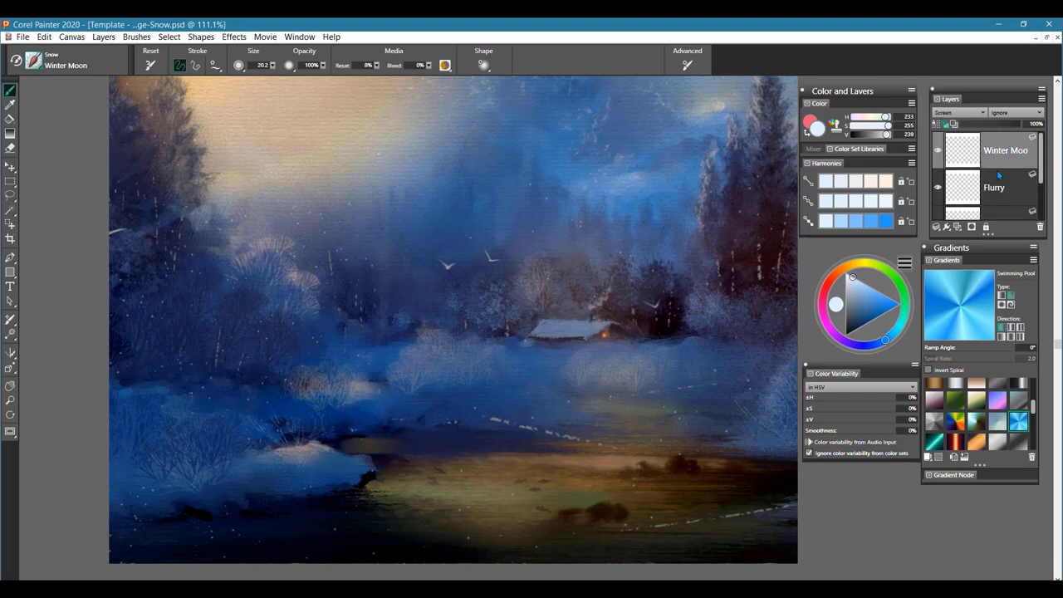
{"action": "left_click", "coordinate": [957, 225]}
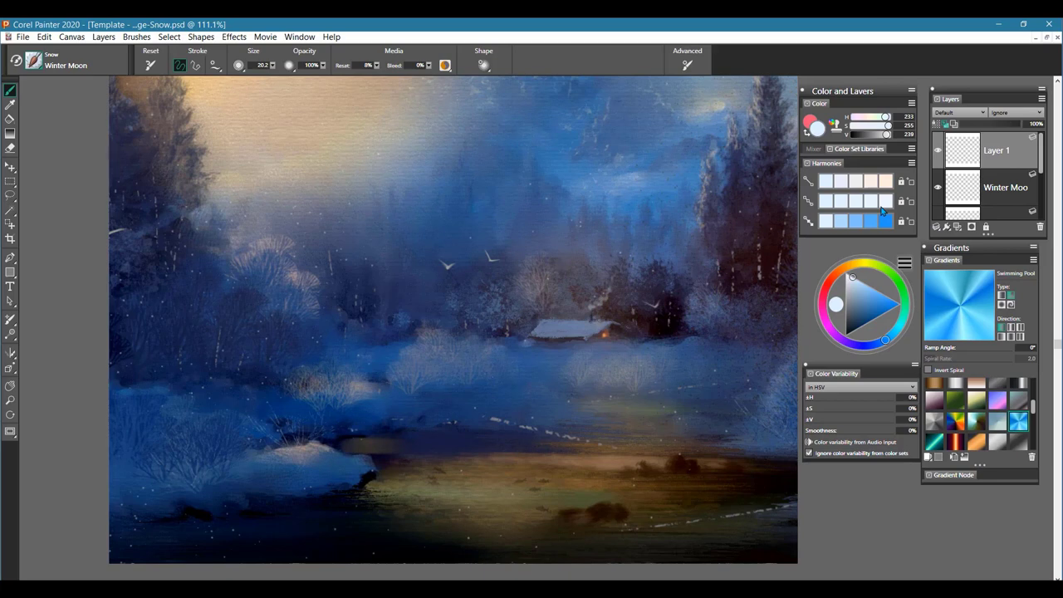
- Paint a pale mist around the cabin and over the pond with the Snow category's Driven brush in near-white (H 233, S 255, V 244)
{"action": "left_click", "coordinate": [33, 60]}
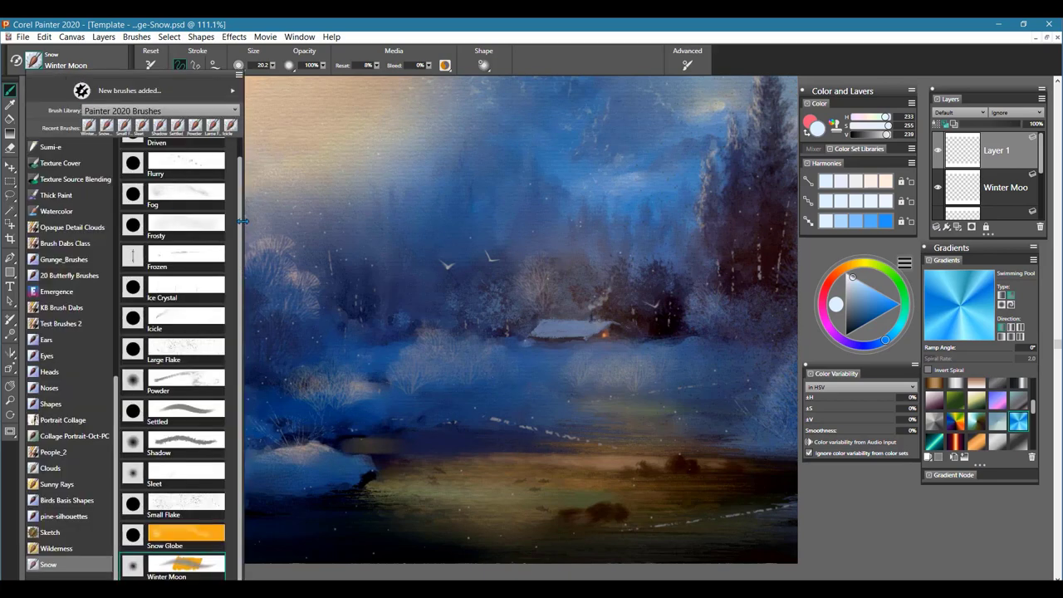
{"action": "scroll", "coordinate": [239, 207], "scroll_direction": "up", "scroll_amount": 1}
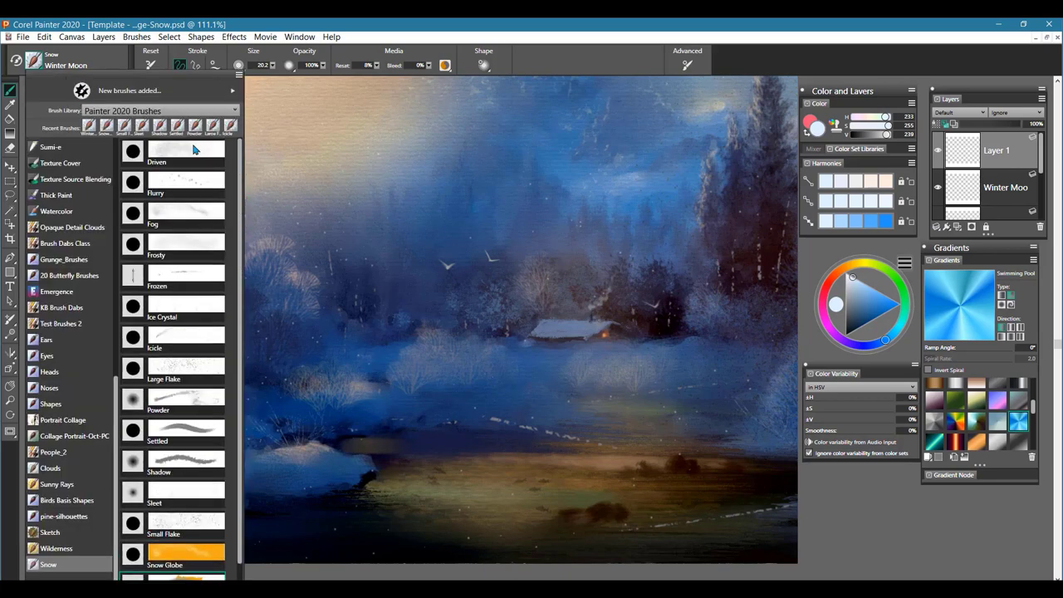
{"action": "left_click", "coordinate": [186, 151]}
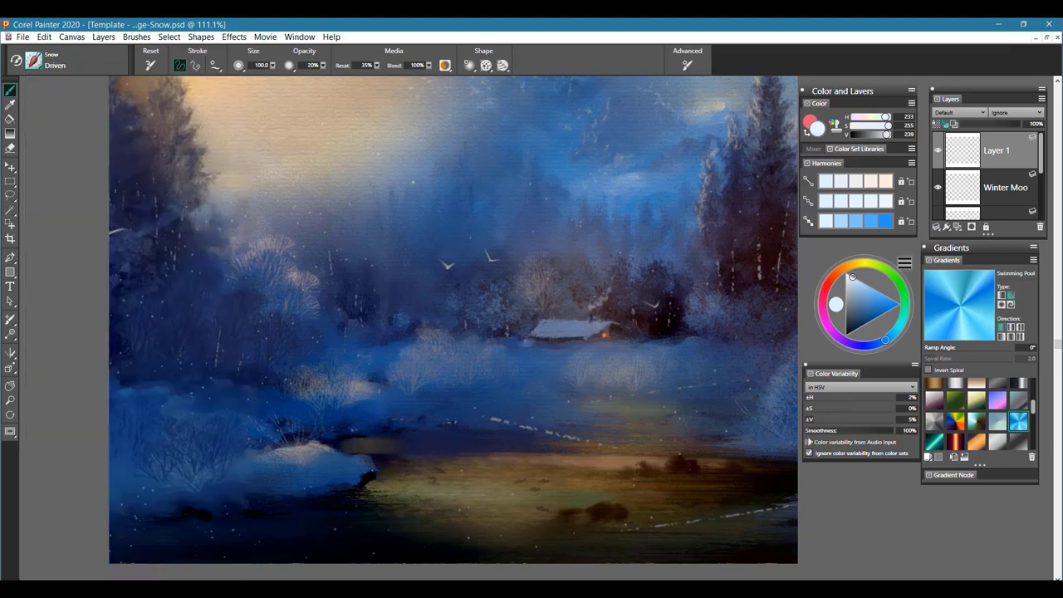
{"action": "left_click", "coordinate": [850, 282]}
{"action": "left_click", "coordinate": [849, 275]}
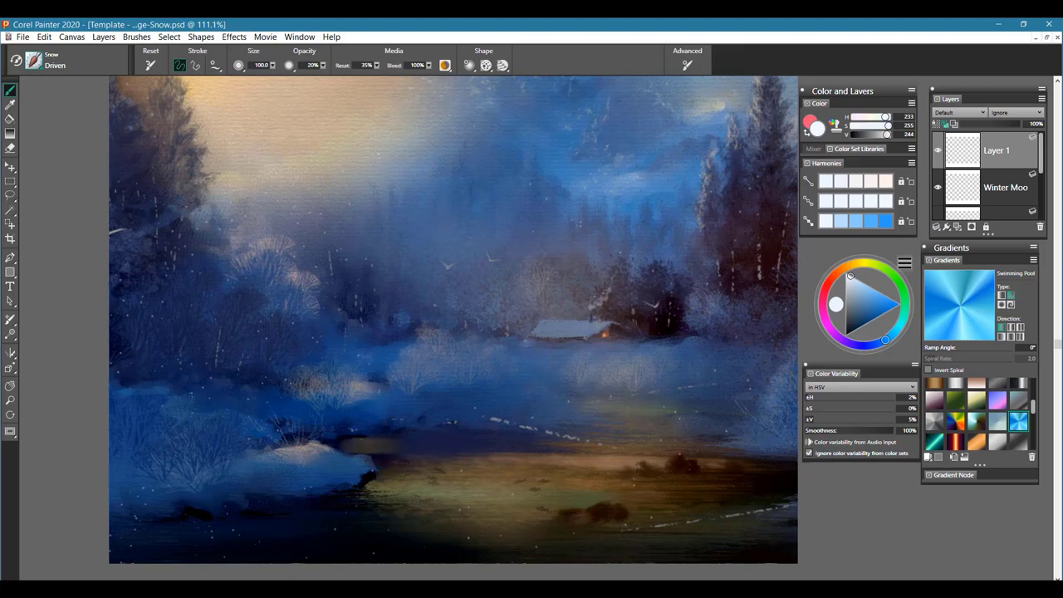
{"action": "mouse_move", "coordinate": [616, 328]}
{"action": "left_mouse_down"}
{"action": "mouse_move", "coordinate": [720, 337]}
{"action": "mouse_move", "coordinate": [656, 365]}
{"action": "mouse_move", "coordinate": [743, 410]}
{"action": "left_mouse_up"}
{"action": "left_click_drag", "start_coordinate": [759, 476], "coordinate": [656, 470]}
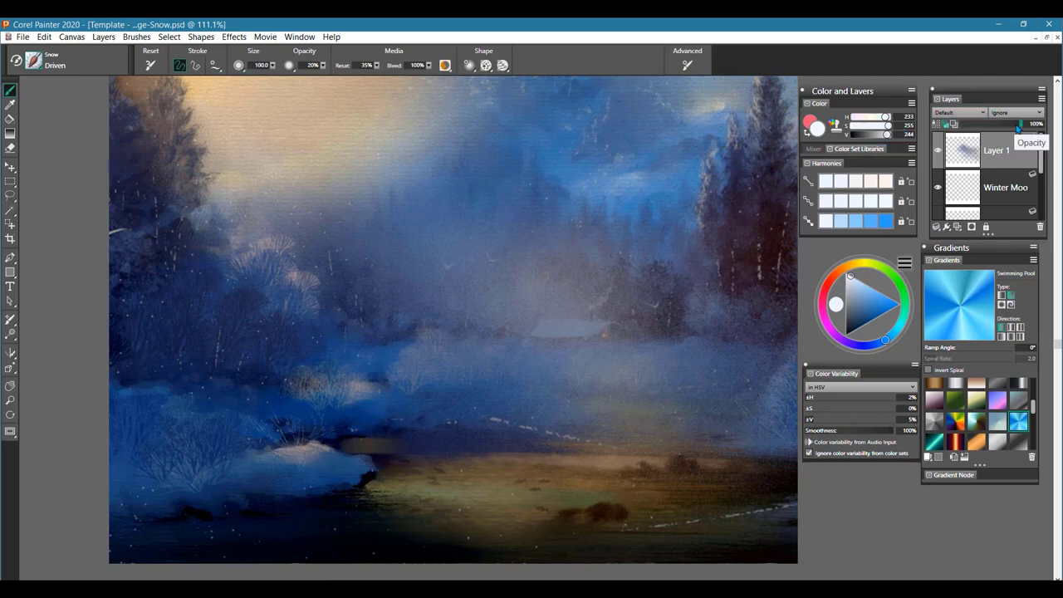
- Preview Layer 1 at 54% opacity, returning it to 100%, and clear all the painted mist from it
{"action": "left_click_drag", "start_coordinate": [1019, 124], "coordinate": [996, 127]}
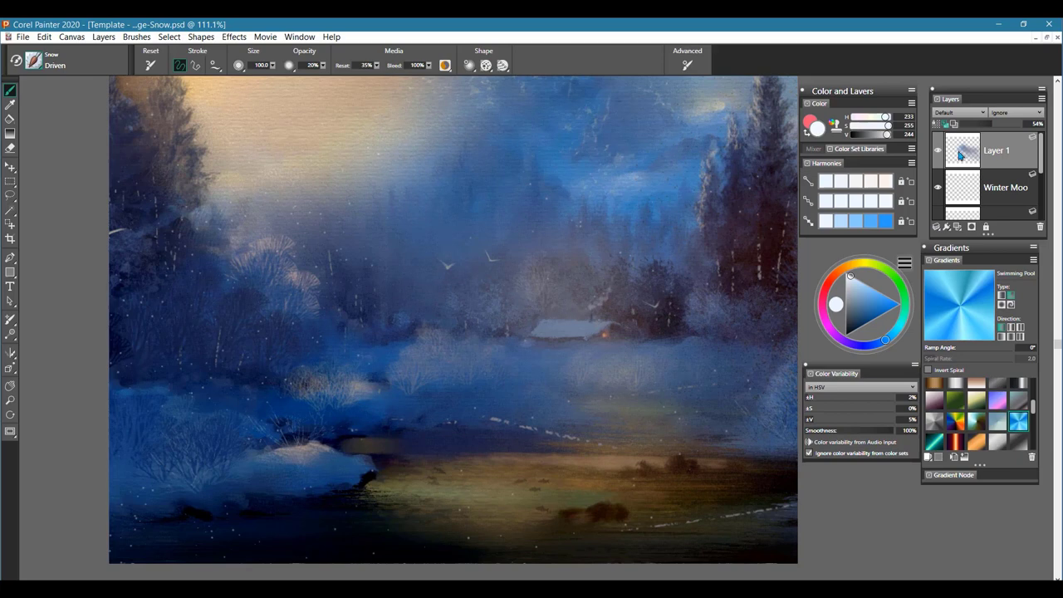
{"action": "left_click_drag", "start_coordinate": [998, 127], "coordinate": [1028, 125]}
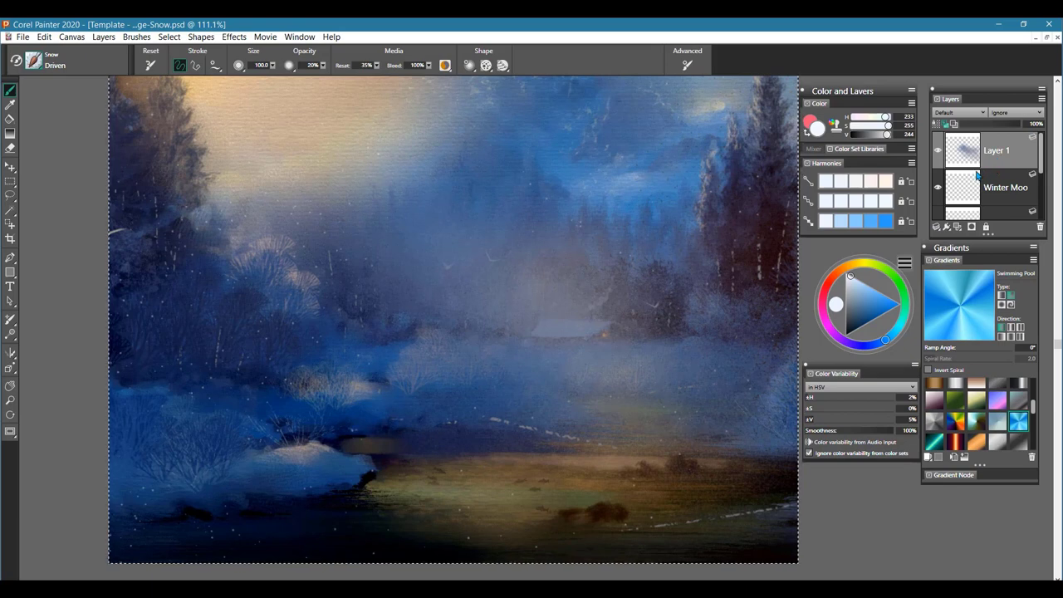
{"action": "key", "text": "ctrl+a"}
{"action": "key", "text": "Delete"}
- Choose the Flurry brush from the Snow category and set the Flurry layer's composite method to Default
{"action": "left_click", "coordinate": [37, 66]}
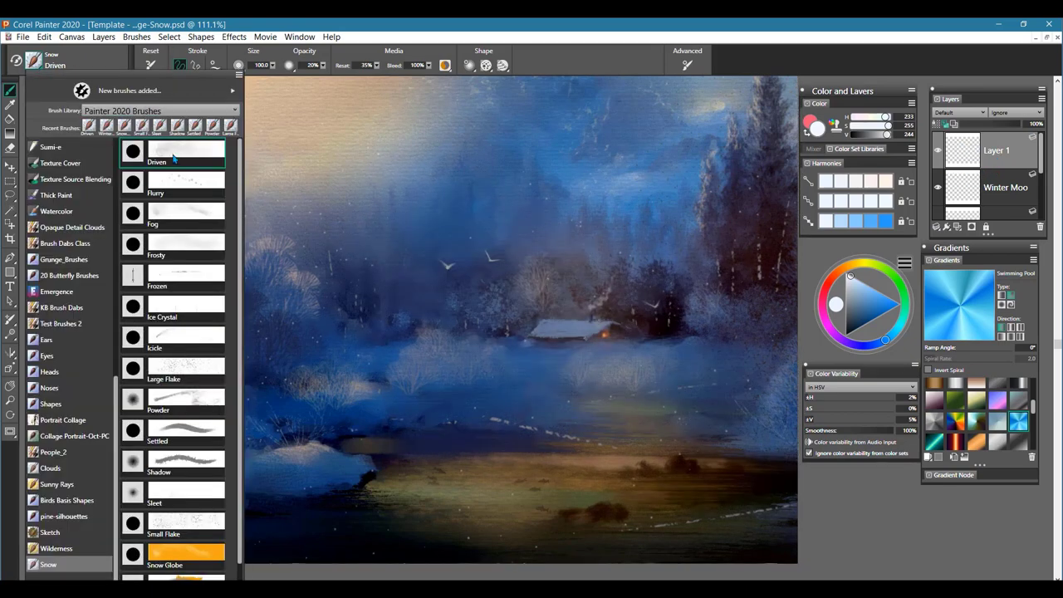
{"action": "left_click", "coordinate": [175, 185]}
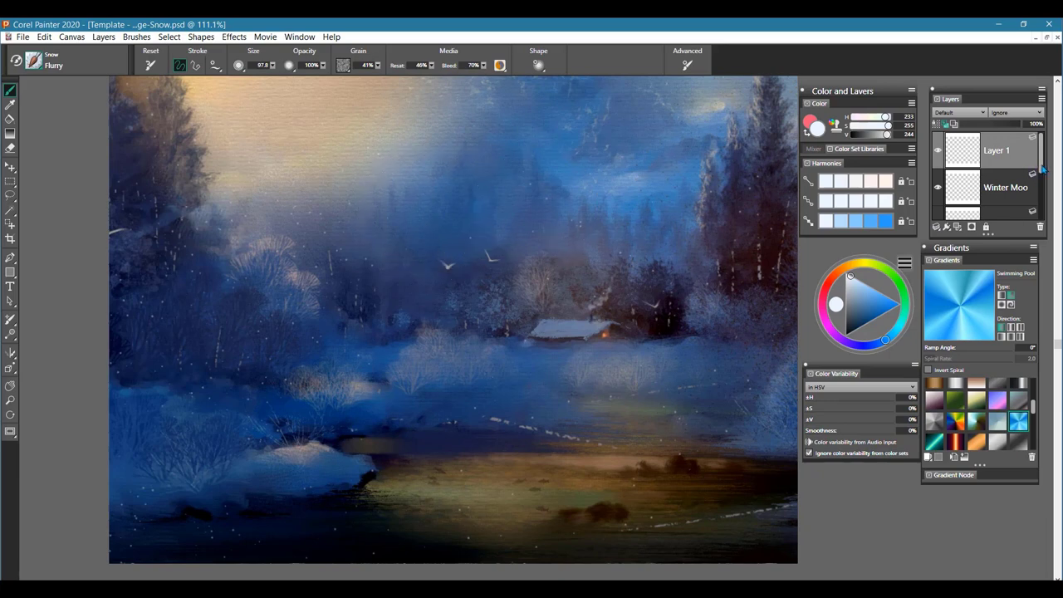
{"action": "left_click_drag", "start_coordinate": [1041, 169], "coordinate": [1040, 204]}
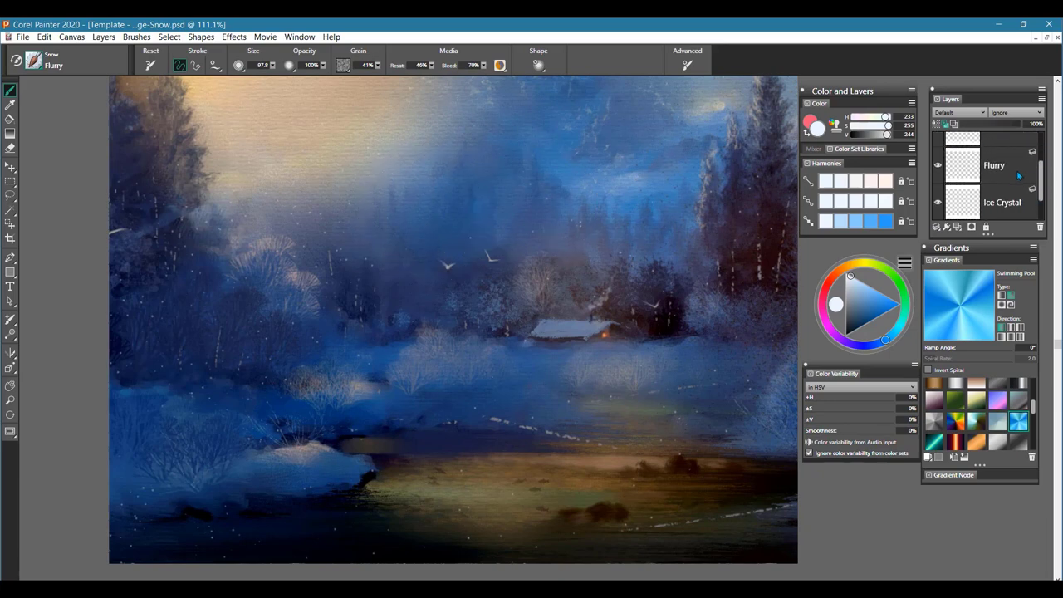
{"action": "left_click", "coordinate": [996, 166]}
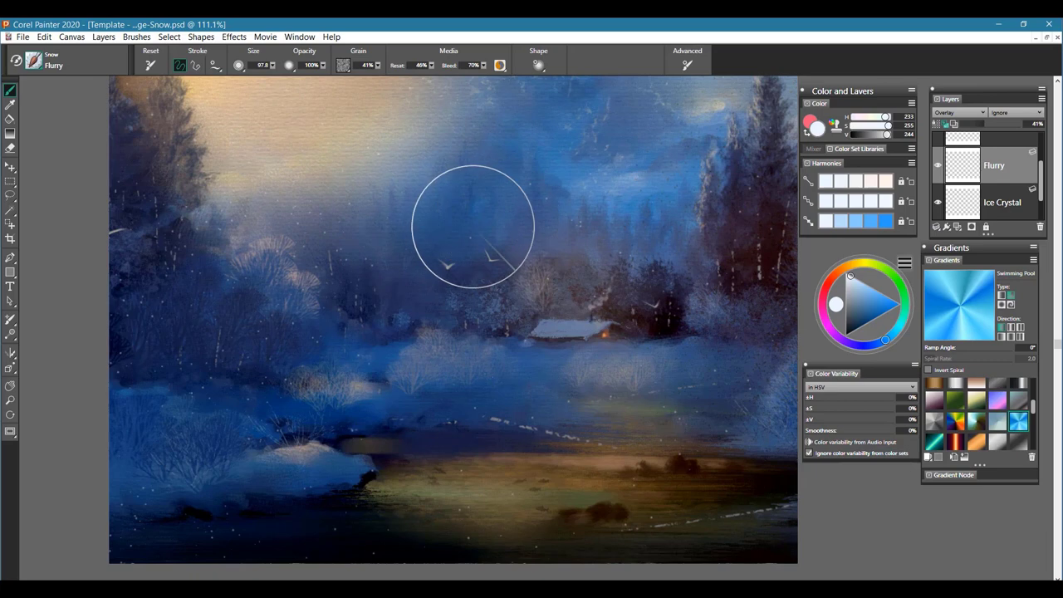
{"action": "left_click", "coordinate": [960, 113]}
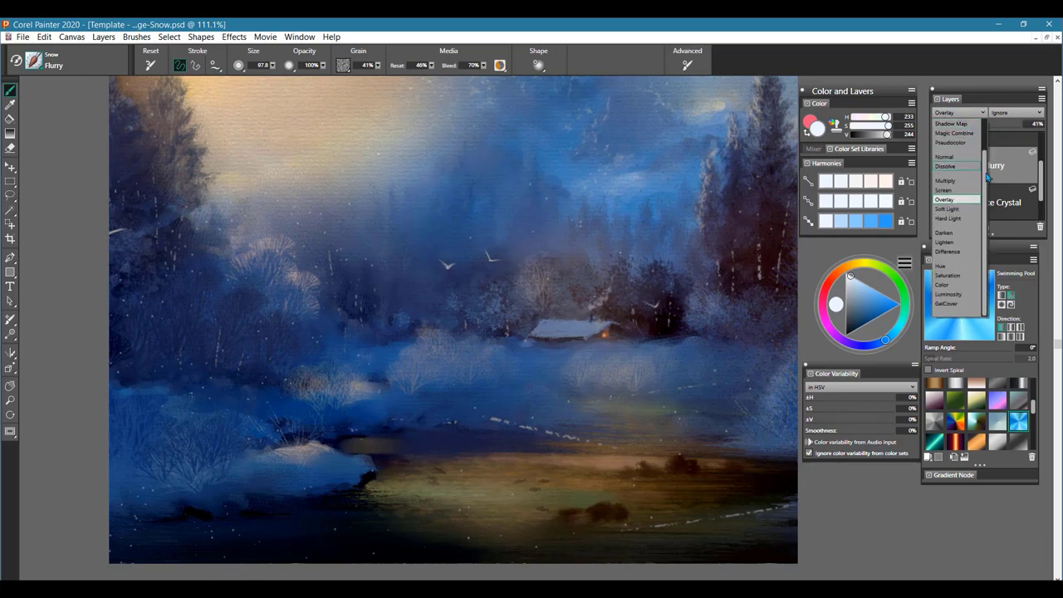
{"action": "scroll", "coordinate": [961, 126], "scroll_direction": "up", "scroll_amount": 2}
{"action": "left_click", "coordinate": [960, 124]}
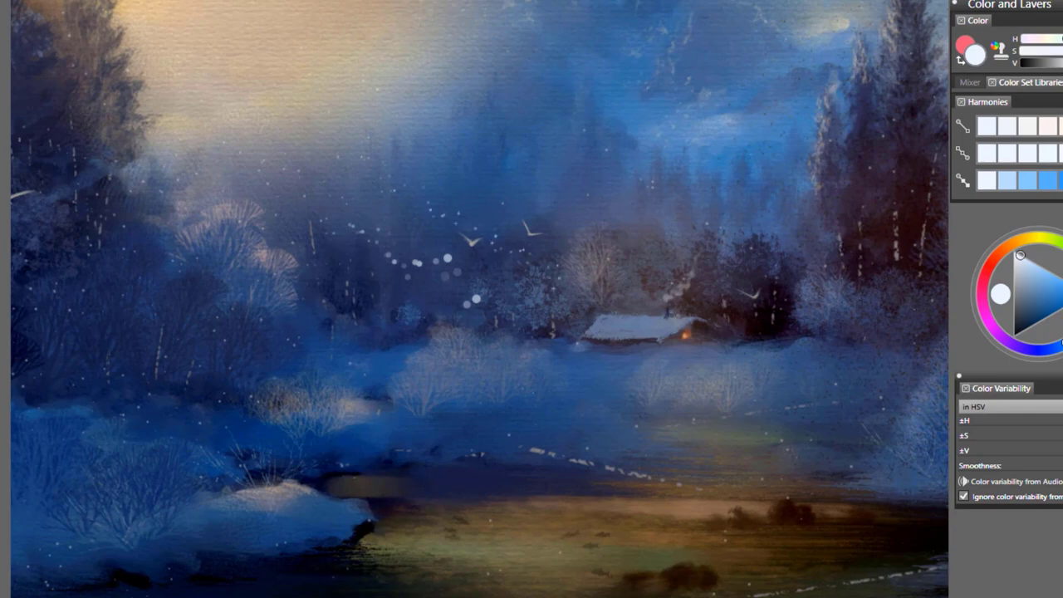
- Scatter near-white snowflakes of varying sizes over the sky, cabin and pond on the Flurry layer
{"action": "left_click_drag", "start_coordinate": [715, 364], "coordinate": [750, 363]}
{"action": "left_click", "coordinate": [464, 467]}
{"action": "left_click", "coordinate": [449, 475]}
{"action": "left_click_drag", "start_coordinate": [657, 482], "coordinate": [693, 477]}
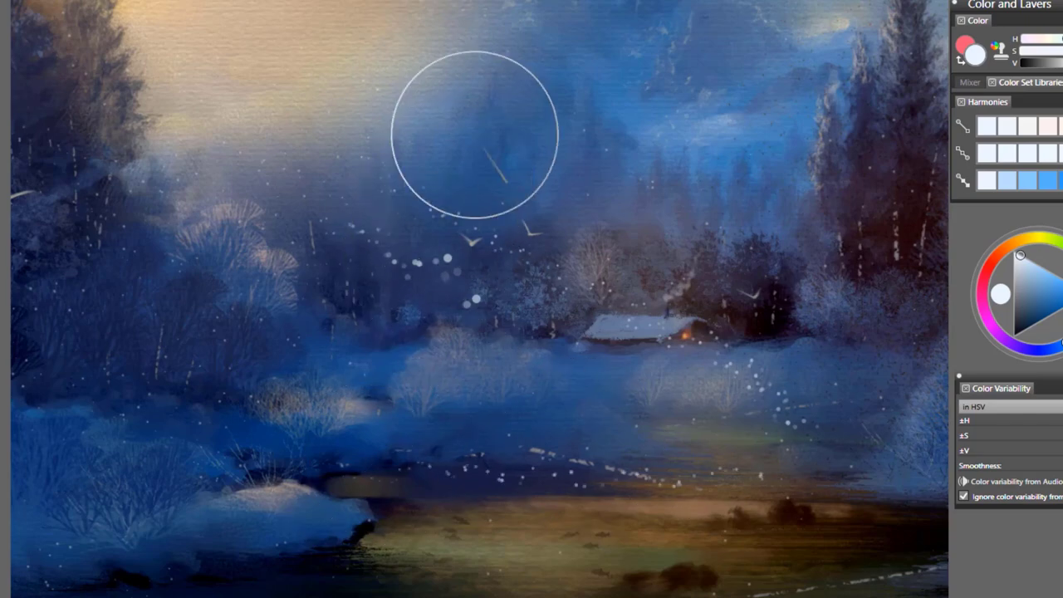
{"action": "left_click_drag", "start_coordinate": [467, 150], "coordinate": [508, 172]}
{"action": "mouse_move", "coordinate": [443, 86]}
{"action": "left_mouse_down"}
{"action": "mouse_move", "coordinate": [470, 123]}
{"action": "mouse_move", "coordinate": [450, 141]}
{"action": "mouse_move", "coordinate": [501, 159]}
{"action": "mouse_move", "coordinate": [489, 175]}
{"action": "mouse_move", "coordinate": [550, 182]}
{"action": "mouse_move", "coordinate": [511, 238]}
{"action": "mouse_move", "coordinate": [602, 234]}
{"action": "mouse_move", "coordinate": [568, 282]}
{"action": "mouse_move", "coordinate": [449, 318]}
{"action": "mouse_move", "coordinate": [585, 314]}
{"action": "mouse_move", "coordinate": [644, 330]}
{"action": "mouse_move", "coordinate": [497, 395]}
{"action": "mouse_move", "coordinate": [701, 395]}
{"action": "mouse_move", "coordinate": [602, 440]}
{"action": "mouse_move", "coordinate": [768, 415]}
{"action": "mouse_move", "coordinate": [868, 453]}
{"action": "mouse_move", "coordinate": [843, 498]}
{"action": "mouse_move", "coordinate": [777, 540]}
{"action": "mouse_move", "coordinate": [594, 548]}
{"action": "mouse_move", "coordinate": [568, 515]}
{"action": "mouse_move", "coordinate": [518, 490]}
{"action": "mouse_move", "coordinate": [598, 539]}
{"action": "left_mouse_up"}
{"action": "left_click_drag", "start_coordinate": [556, 141], "coordinate": [789, 236]}
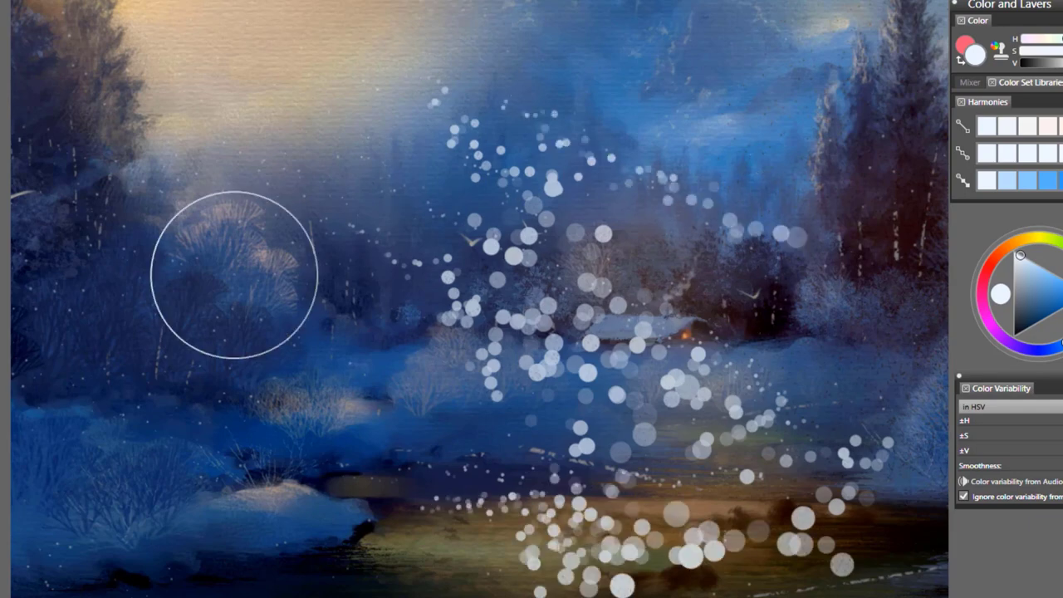
- Clear the white snowflakes from the Flurry layer and set its composite method to Overlay
{"action": "key", "text": "ctrl+a"}
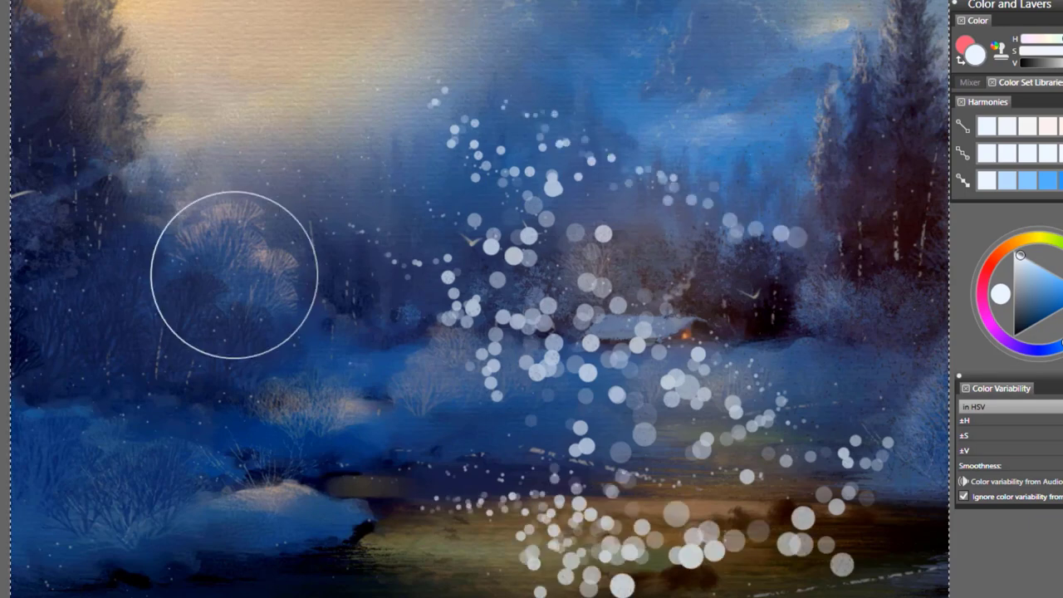
{"action": "key", "text": "Delete"}
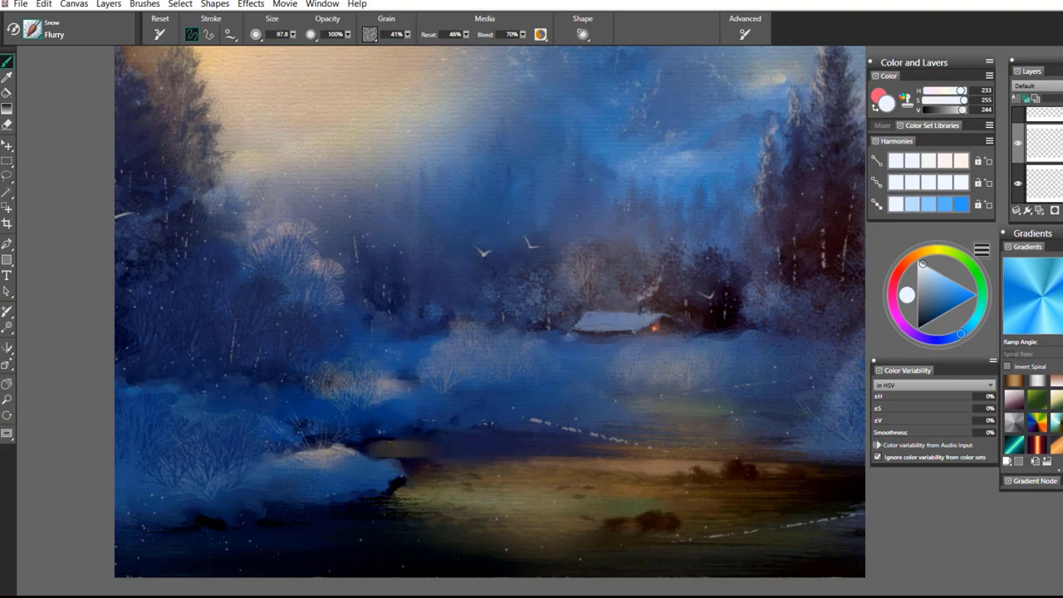
{"action": "left_click", "coordinate": [1038, 86]}
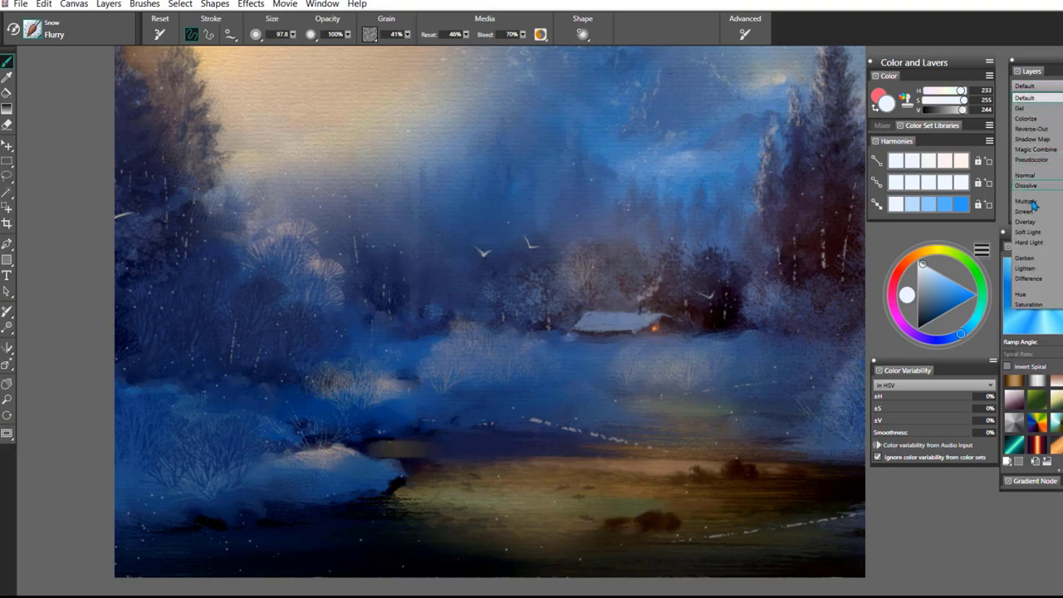
{"action": "left_click", "coordinate": [1028, 222]}
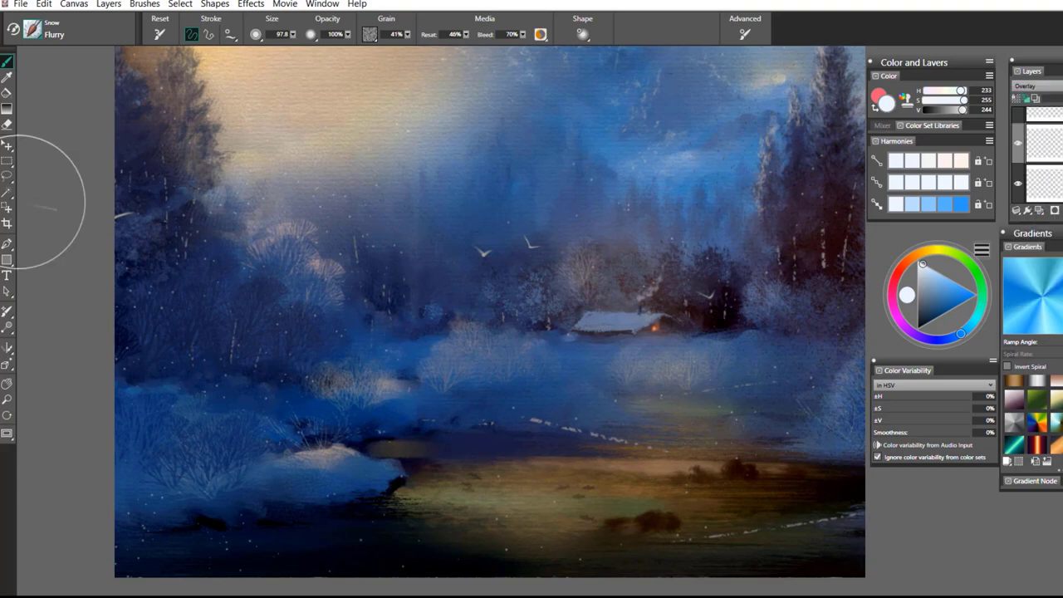
- Scatter light blue (H 237, S 255, V 178) flakes of varying sizes across the scene and lower the Flurry layer's opacity to 26%
{"action": "left_click", "coordinate": [942, 205]}
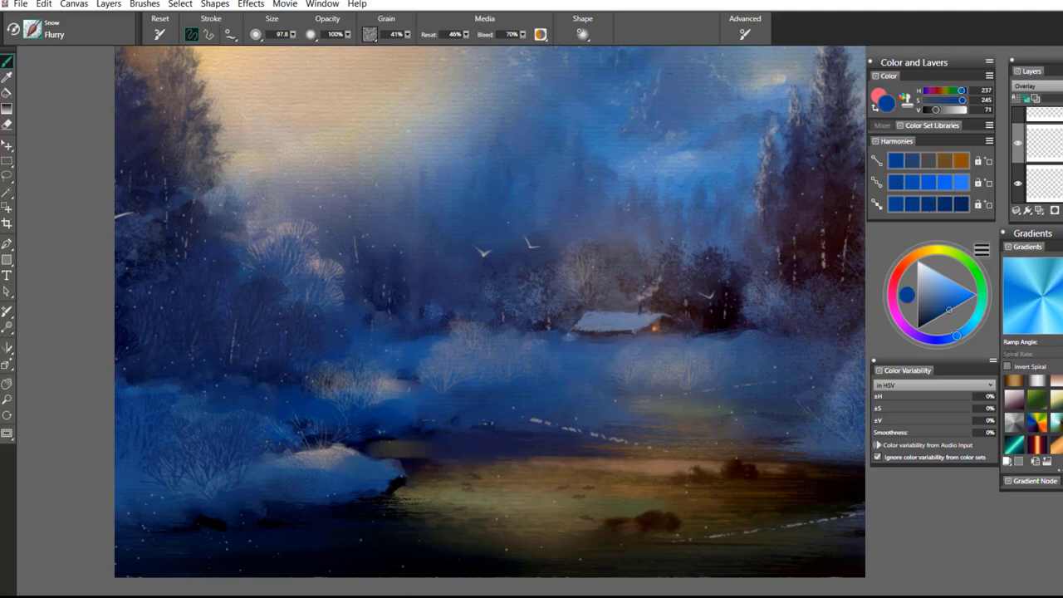
{"action": "left_click_drag", "start_coordinate": [960, 301], "coordinate": [952, 281]}
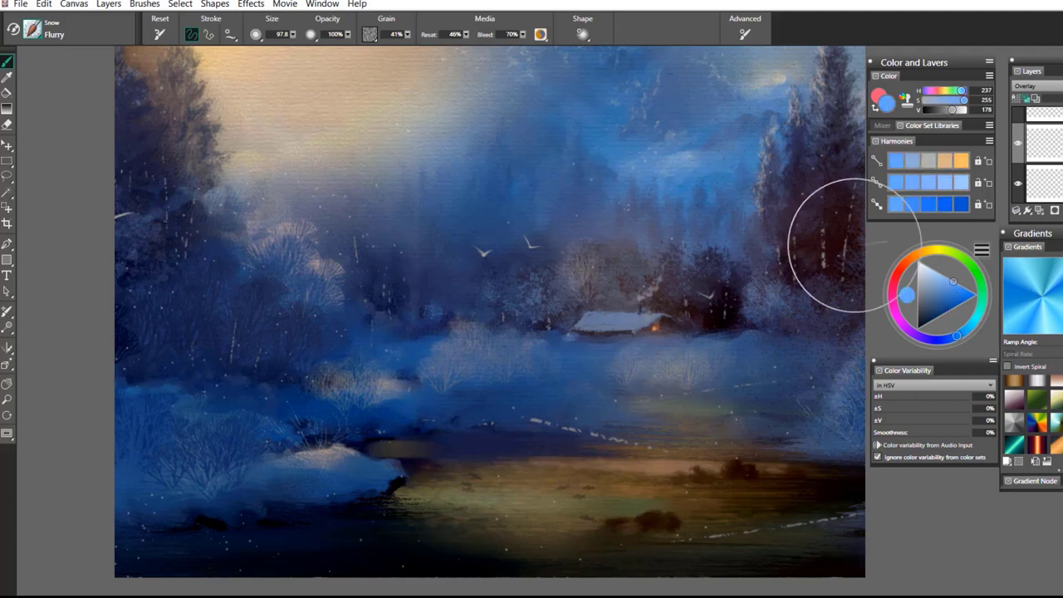
{"action": "mouse_move", "coordinate": [431, 232]}
{"action": "left_mouse_down"}
{"action": "mouse_move", "coordinate": [457, 234]}
{"action": "mouse_move", "coordinate": [516, 293]}
{"action": "mouse_move", "coordinate": [621, 246]}
{"action": "mouse_move", "coordinate": [648, 393]}
{"action": "mouse_move", "coordinate": [716, 408]}
{"action": "mouse_move", "coordinate": [451, 426]}
{"action": "left_mouse_up"}
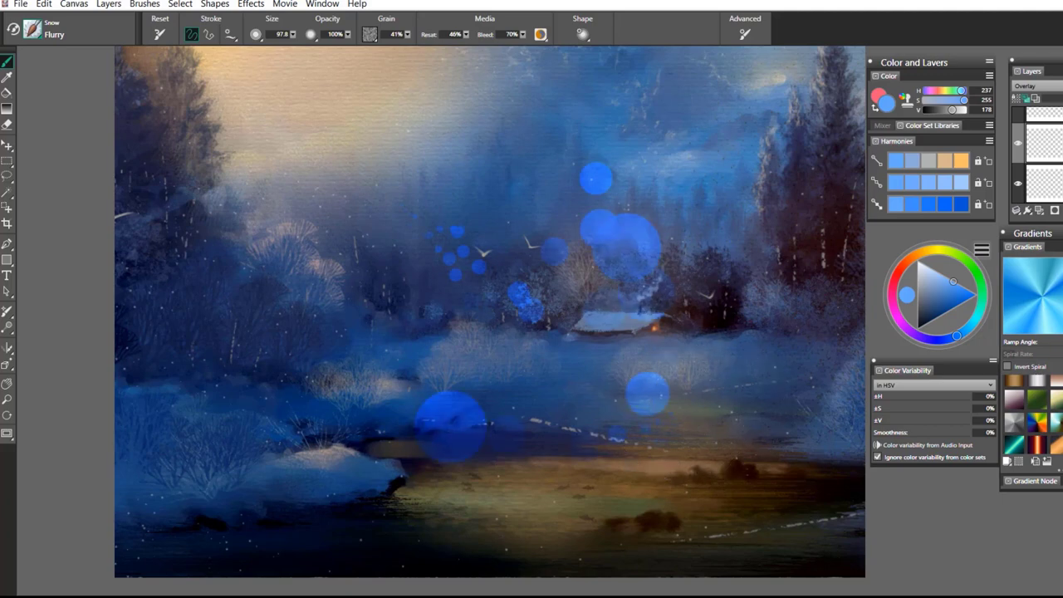
{"action": "left_click_drag", "start_coordinate": [371, 473], "coordinate": [291, 458]}
{"action": "left_click_drag", "start_coordinate": [285, 386], "coordinate": [312, 403]}
{"action": "left_click_drag", "start_coordinate": [678, 478], "coordinate": [831, 456]}
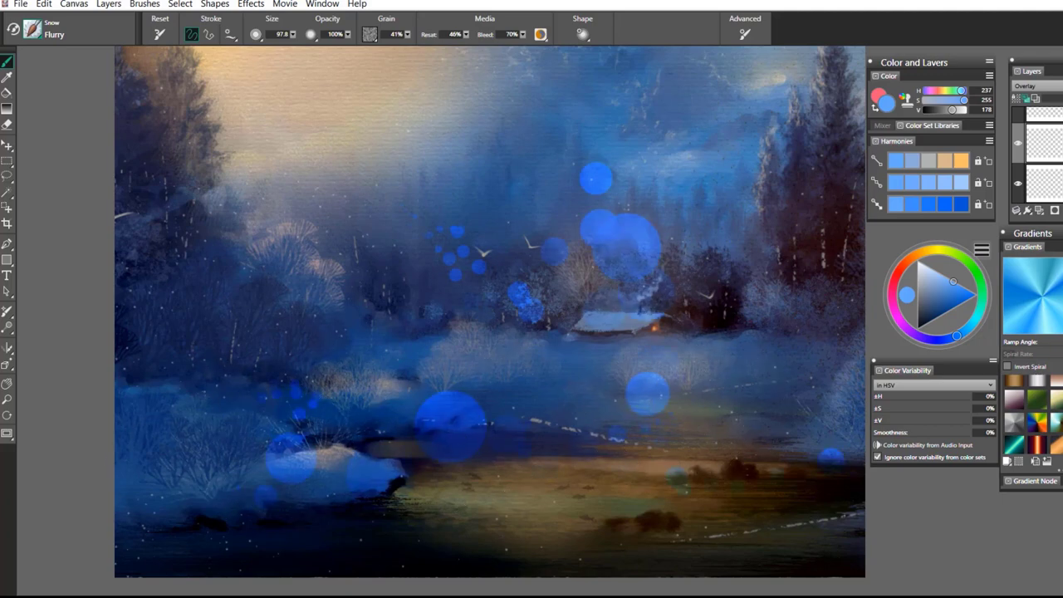
{"action": "mouse_move", "coordinate": [379, 222]}
{"action": "left_mouse_down"}
{"action": "mouse_move", "coordinate": [361, 191]}
{"action": "mouse_move", "coordinate": [100, 402]}
{"action": "left_mouse_up"}
{"action": "left_click_drag", "start_coordinate": [385, 337], "coordinate": [167, 342]}
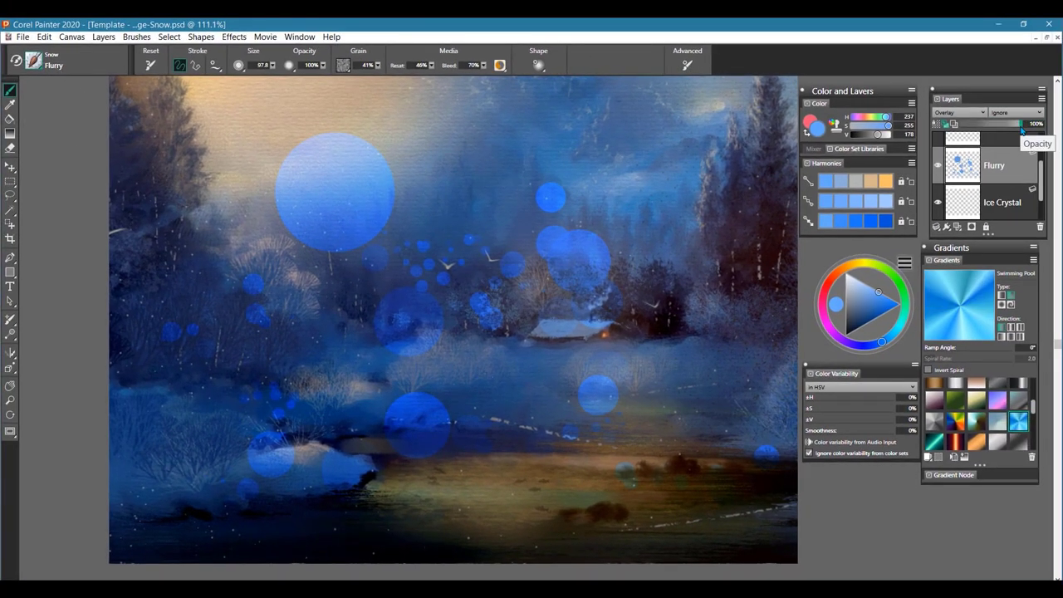
{"action": "left_click_drag", "start_coordinate": [1021, 123], "coordinate": [950, 125]}
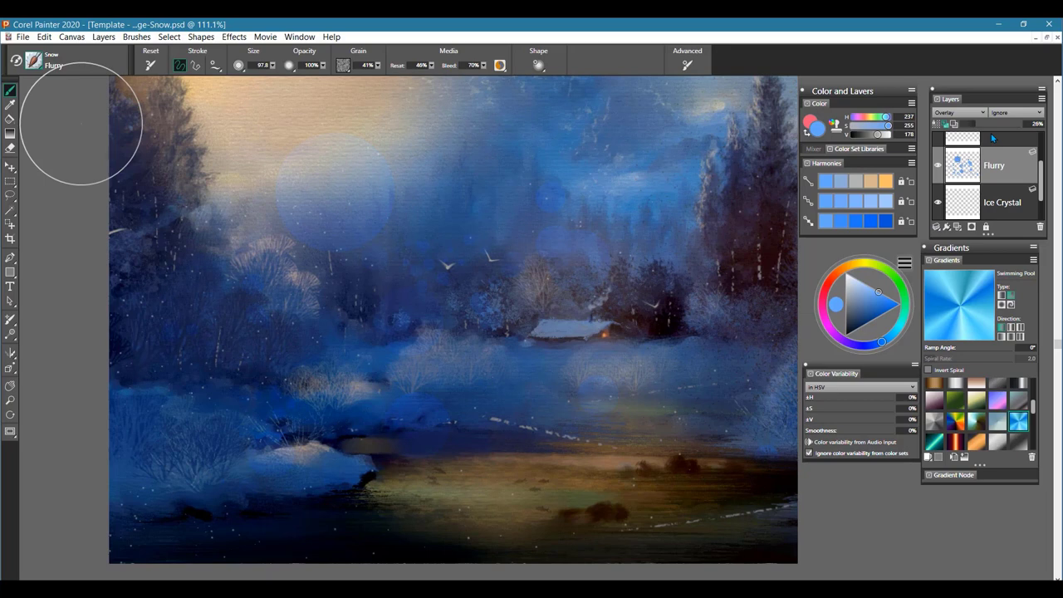
- Choose the Frosty brush from the Snow category and make Layer 1 the active layer
{"action": "left_click", "coordinate": [34, 63]}
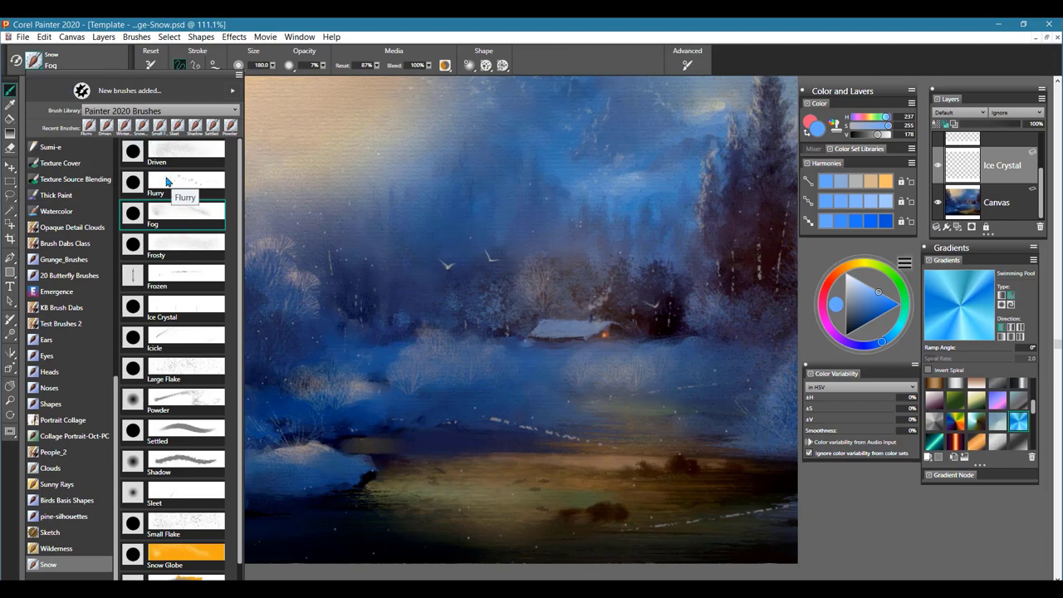
{"action": "left_click", "coordinate": [185, 241]}
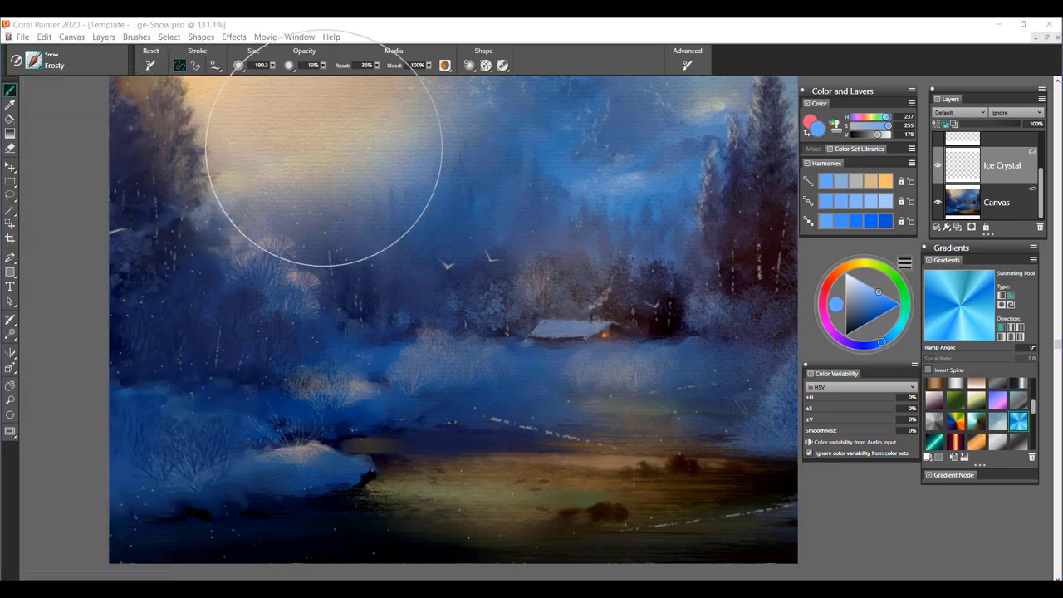
{"action": "left_click", "coordinate": [150, 66]}
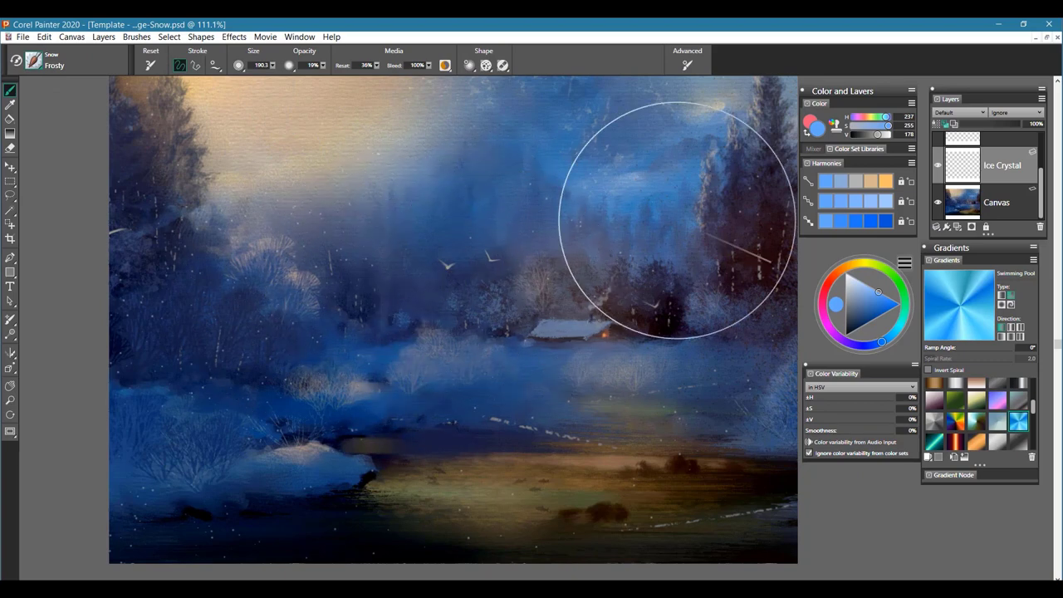
{"action": "scroll", "coordinate": [1044, 189], "scroll_direction": "up", "scroll_amount": 3}
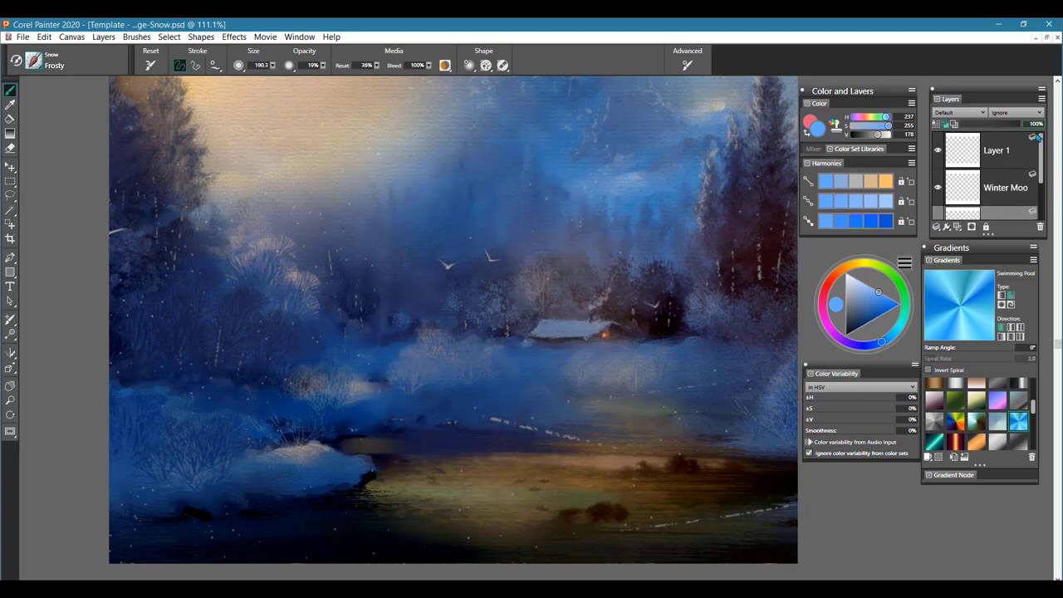
{"action": "left_click", "coordinate": [1016, 150]}
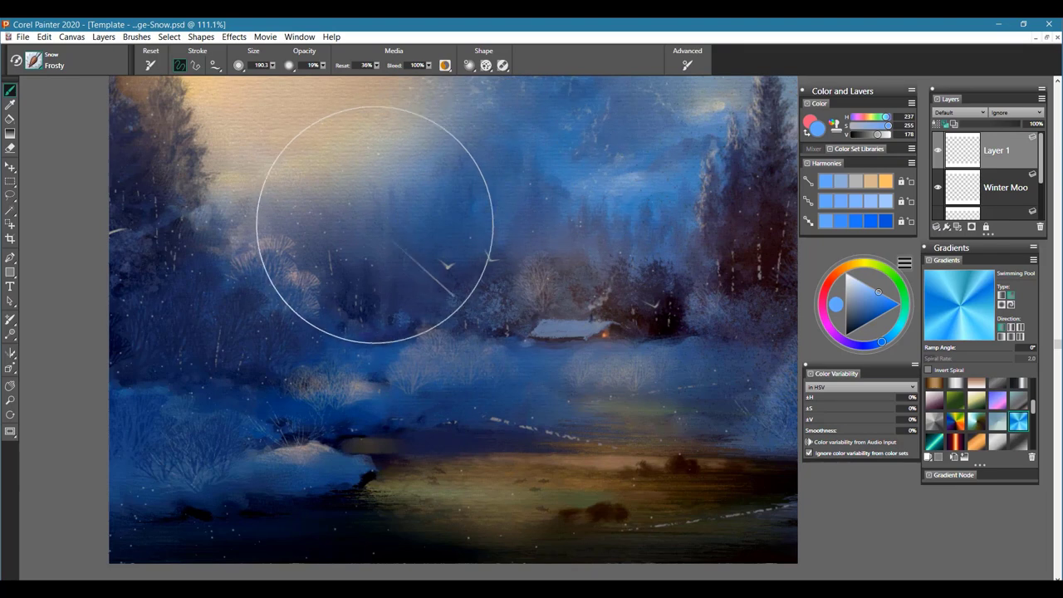
- Paint a light blue (H 237, S 255, V 178) Frosty haze over the trees, cabin, pond and snowy bank on Layer 1
{"action": "left_click_drag", "start_coordinate": [396, 210], "coordinate": [644, 327]}
{"action": "left_click_drag", "start_coordinate": [417, 324], "coordinate": [686, 465]}
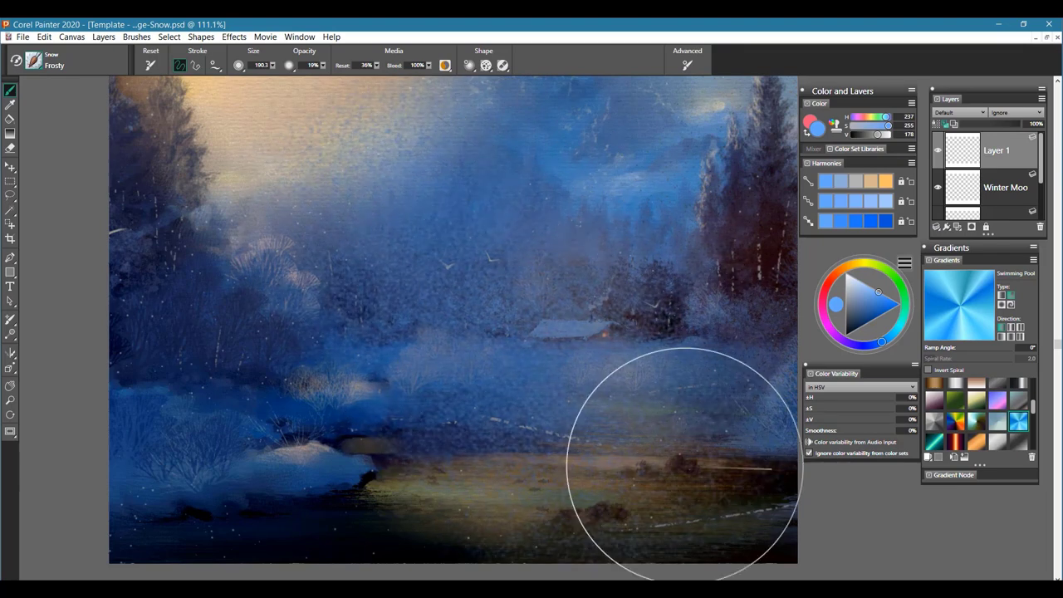
{"action": "left_click_drag", "start_coordinate": [439, 445], "coordinate": [439, 419]}
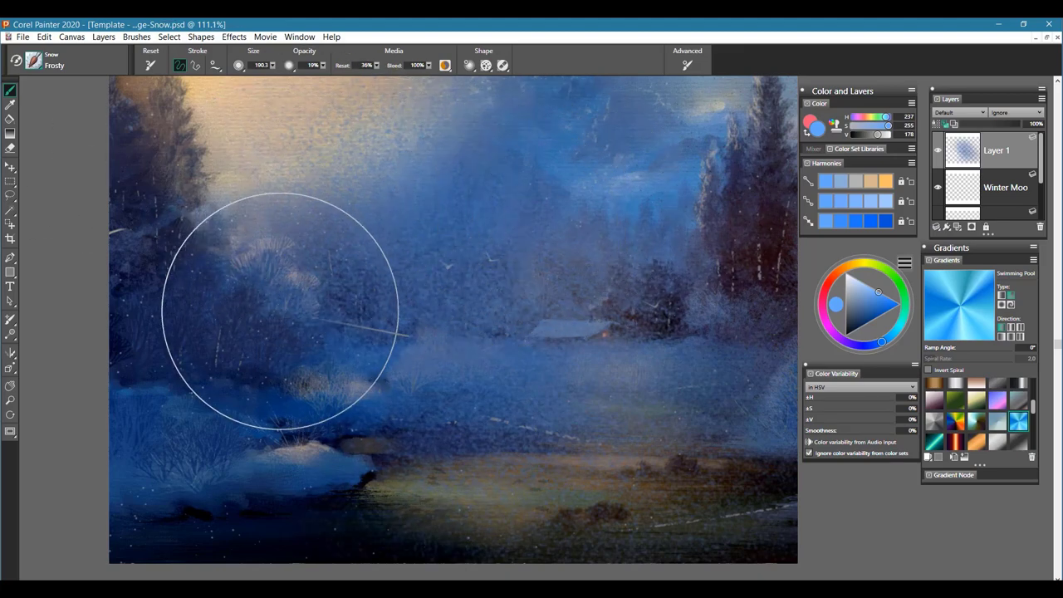
{"action": "left_click_drag", "start_coordinate": [219, 336], "coordinate": [186, 424]}
{"action": "left_click_drag", "start_coordinate": [186, 423], "coordinate": [438, 454]}
{"action": "mouse_move", "coordinate": [321, 443]}
{"action": "left_mouse_down"}
{"action": "mouse_move", "coordinate": [256, 467]}
{"action": "mouse_move", "coordinate": [334, 425]}
{"action": "left_mouse_up"}
{"action": "left_click_drag", "start_coordinate": [269, 361], "coordinate": [207, 374]}
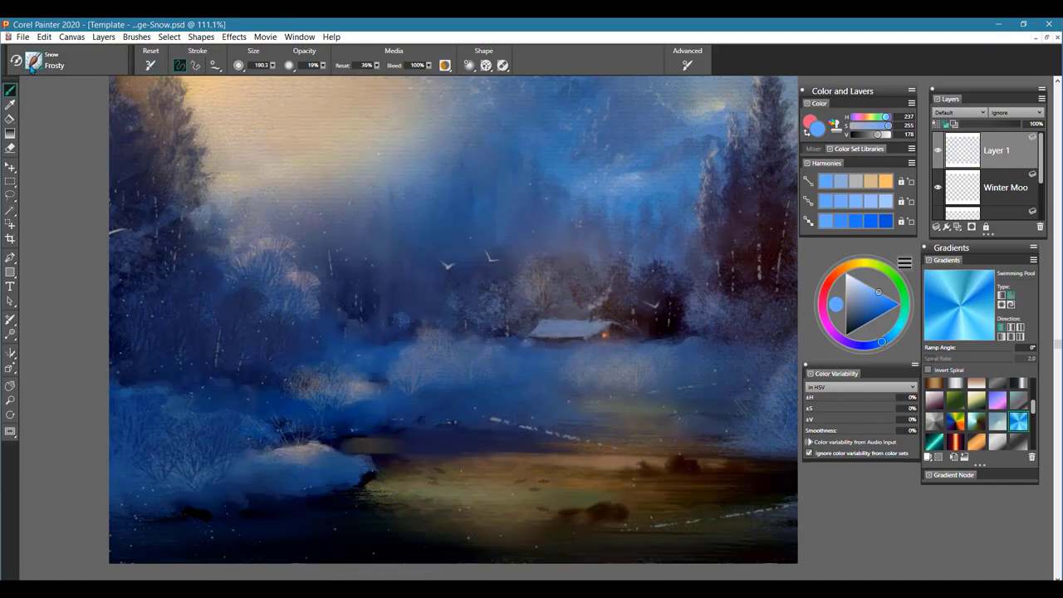
- Choose the Frozen brush from the Snow category and set the colour to near-white blue (H 237, S 204, V 236)
{"action": "left_click", "coordinate": [34, 65]}
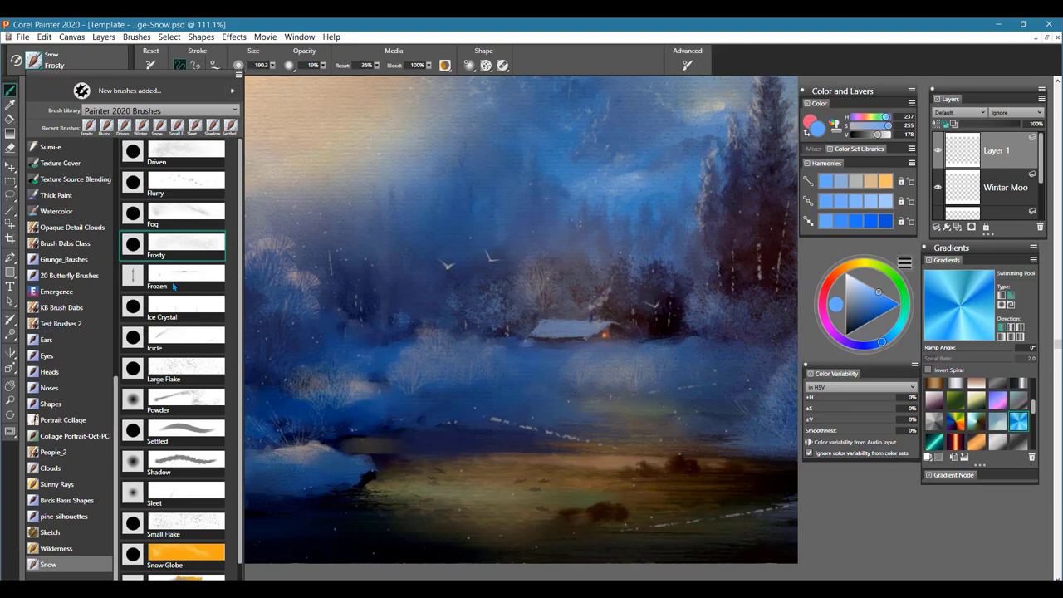
{"action": "left_click", "coordinate": [176, 279]}
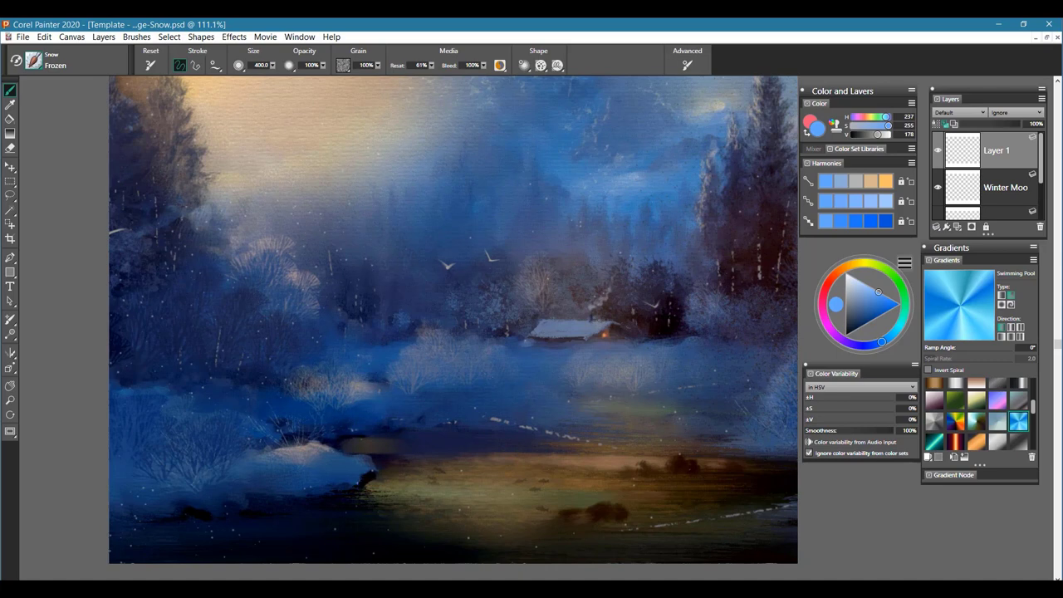
{"action": "left_click", "coordinate": [851, 283]}
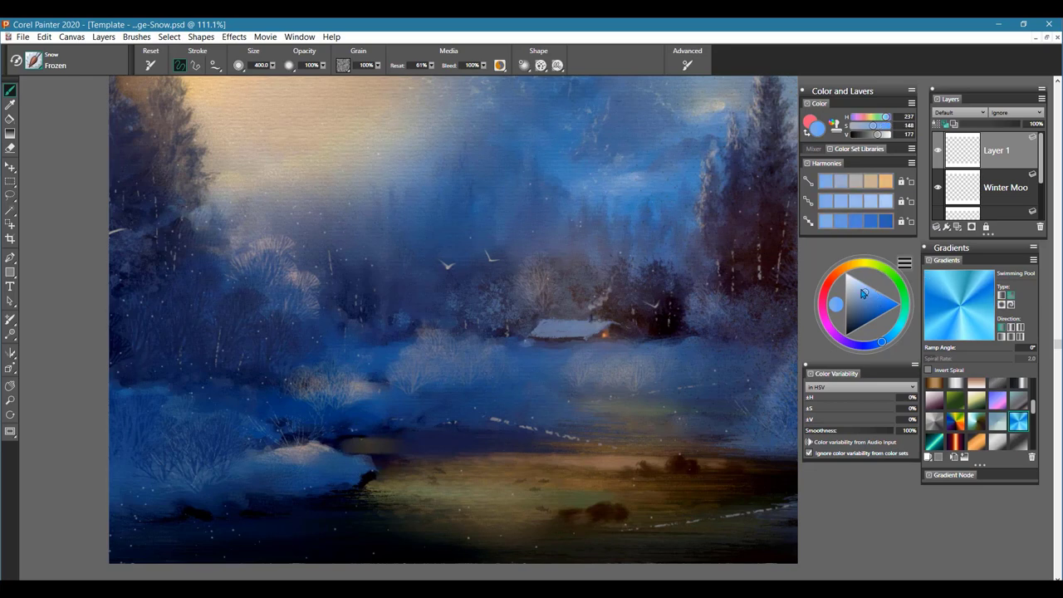
{"action": "left_click", "coordinate": [851, 278]}
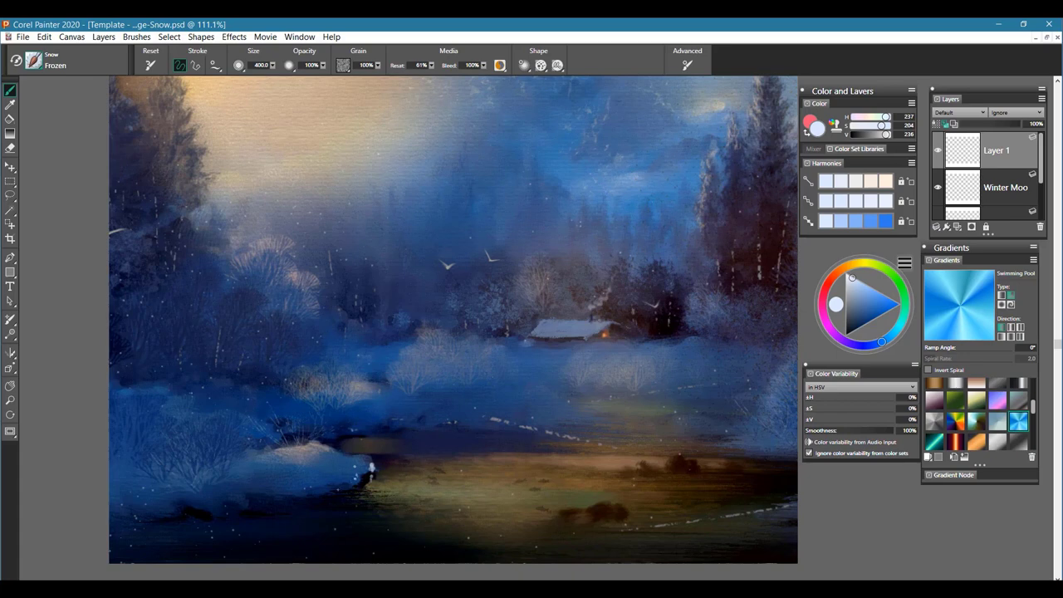
{"action": "mouse_move", "coordinate": [370, 468]}
{"action": "left_mouse_down"}
{"action": "mouse_move", "coordinate": [326, 488]}
{"action": "mouse_move", "coordinate": [234, 493]}
{"action": "left_mouse_up"}
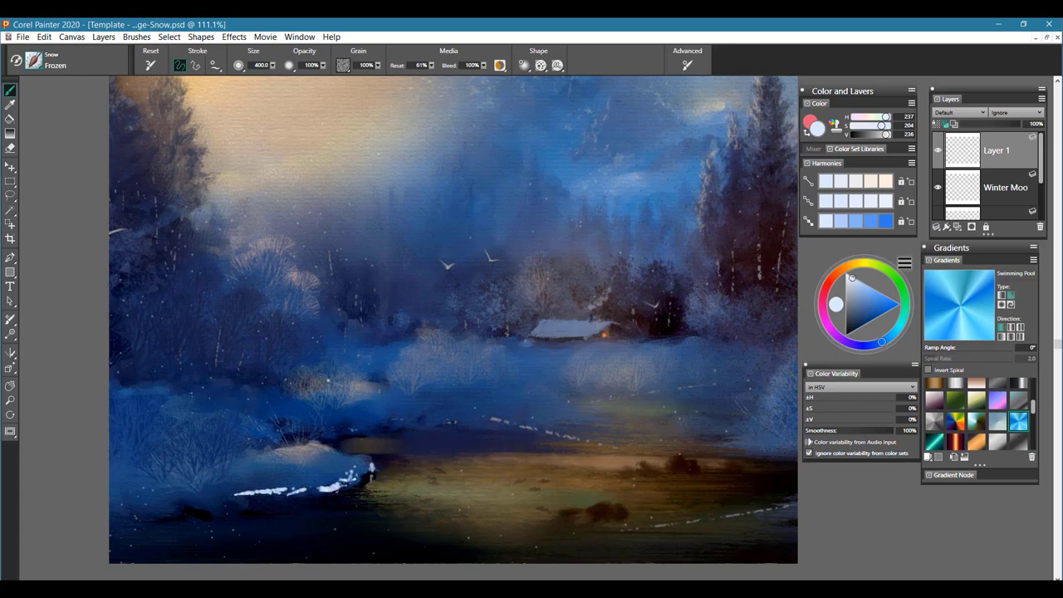
{"action": "key", "text": "ctrl+z"}
{"action": "key", "text": "ctrl+z"}
{"action": "key", "text": "ctrl+z"}
{"action": "key", "text": "ctrl+z"}
{"action": "key", "text": "ctrl+z"}
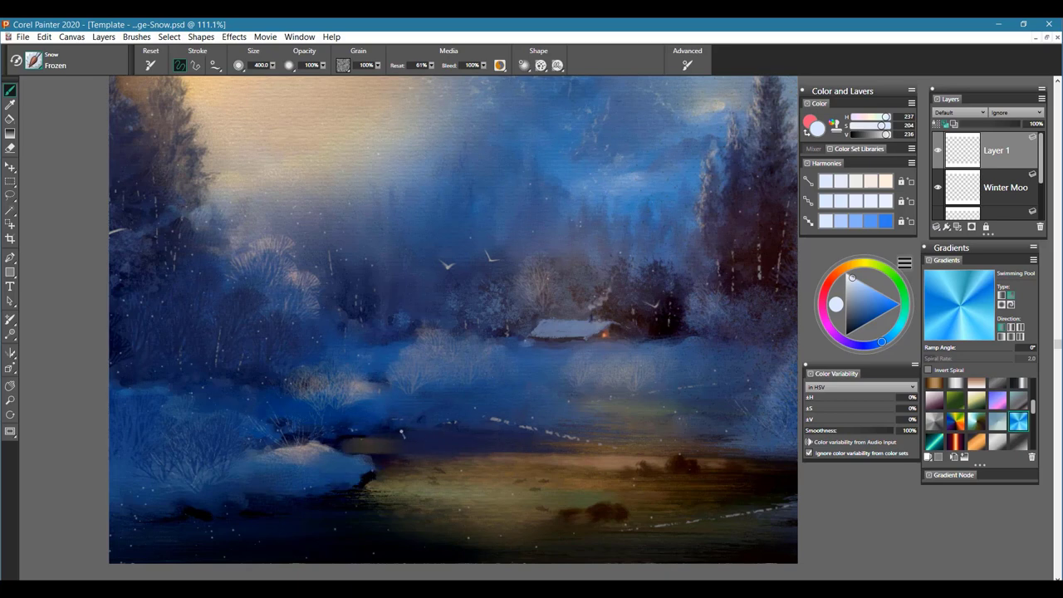
- Paint near-white horizontal ice streaks across the middle of the pond and beside the snowbank with the Frozen brush
{"action": "mouse_move", "coordinate": [629, 476]}
{"action": "left_mouse_down"}
{"action": "mouse_move", "coordinate": [606, 478]}
{"action": "mouse_move", "coordinate": [715, 478]}
{"action": "mouse_move", "coordinate": [627, 470]}
{"action": "left_mouse_up"}
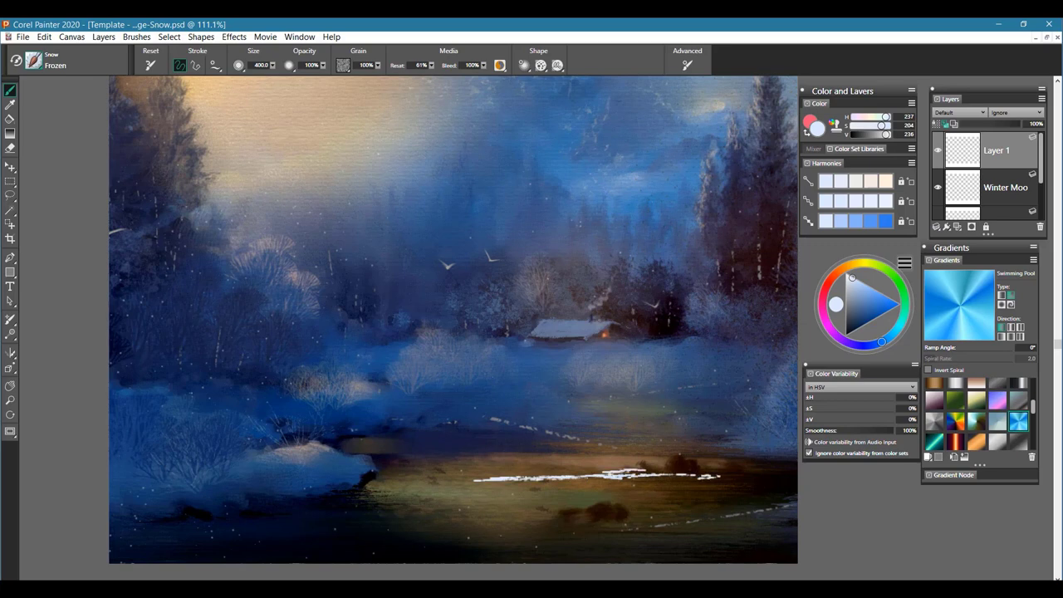
{"action": "left_click_drag", "start_coordinate": [558, 471], "coordinate": [528, 471]}
{"action": "mouse_move", "coordinate": [379, 487]}
{"action": "left_mouse_down"}
{"action": "mouse_move", "coordinate": [447, 491]}
{"action": "mouse_move", "coordinate": [417, 493]}
{"action": "left_mouse_up"}
- Sample a muted blue (H 241, S 103, V 91) from the painting and add ice streaks around the white ones on the pond
{"action": "left_click", "coordinate": [400, 499], "text": "alt"}
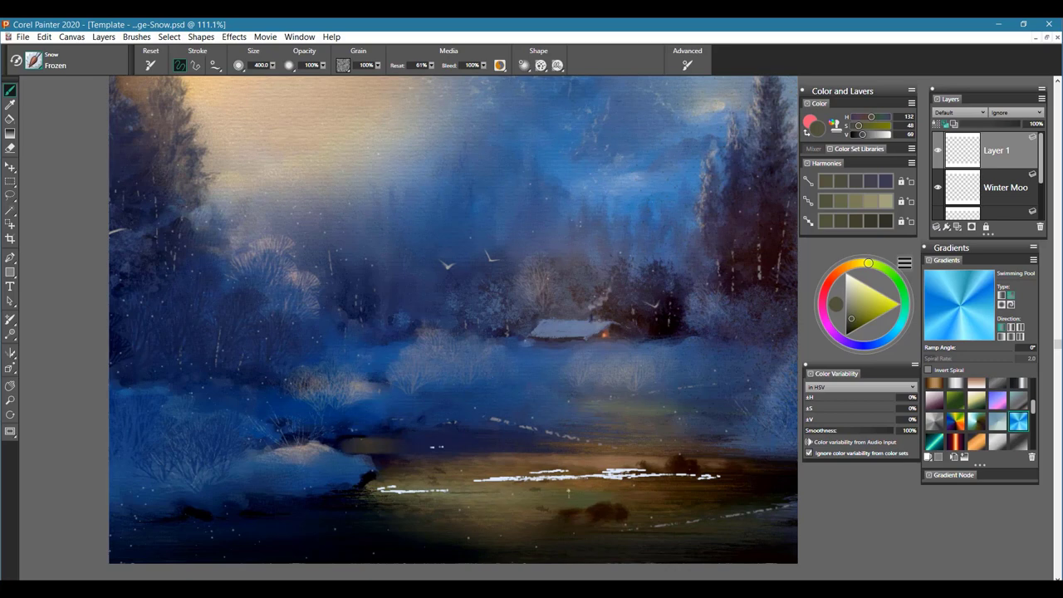
{"action": "left_click", "coordinate": [775, 420], "text": "alt"}
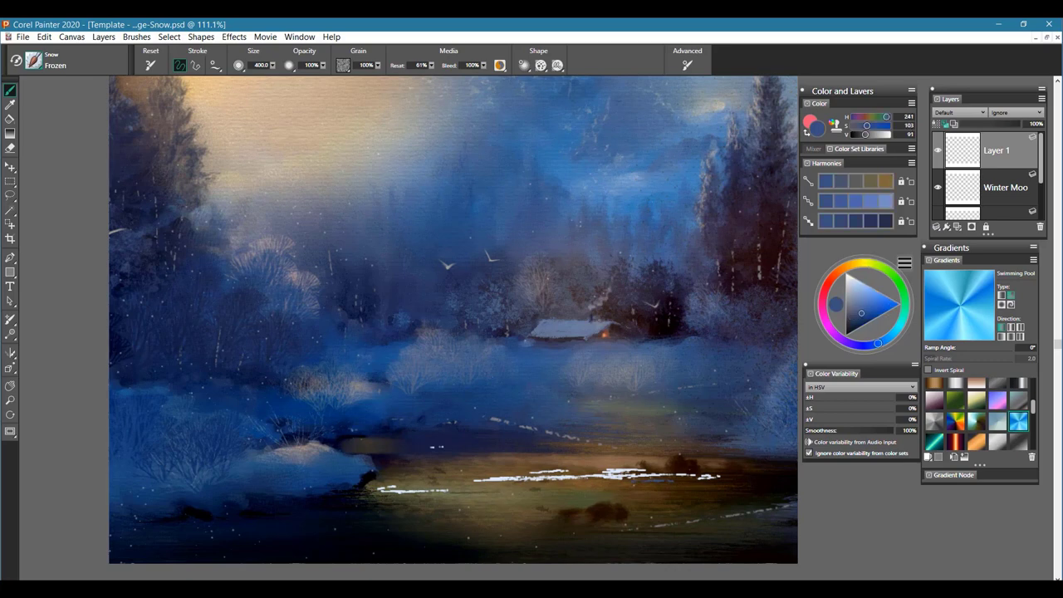
{"action": "left_click_drag", "start_coordinate": [575, 478], "coordinate": [623, 473]}
{"action": "left_click_drag", "start_coordinate": [450, 450], "coordinate": [518, 449]}
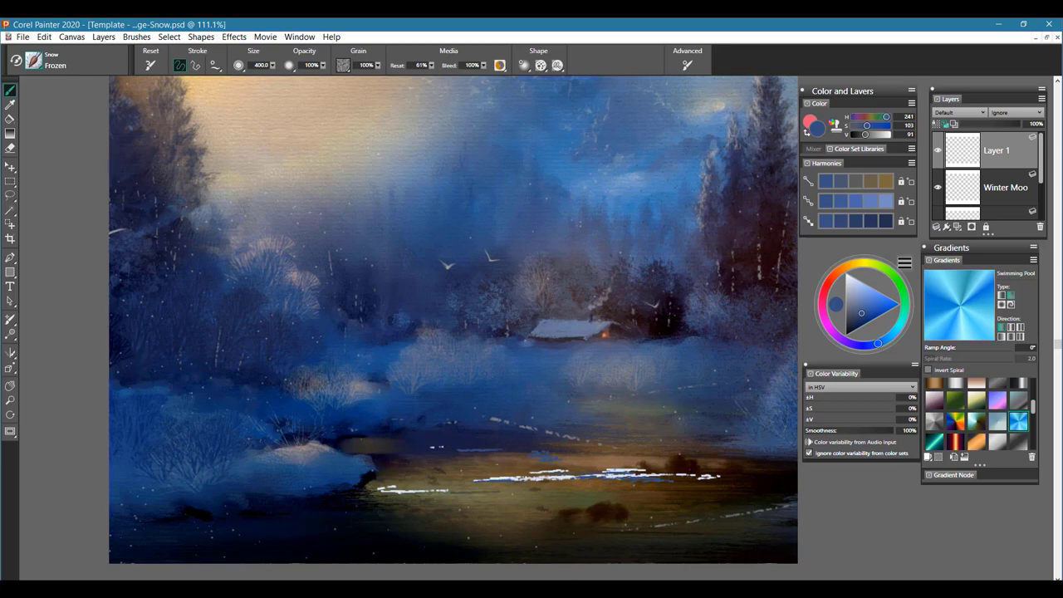
- Set the colour to a brighter blue (H 241, S 255, V 192) and add ice streaks near the pond's far edge and middle
{"action": "left_click_drag", "start_coordinate": [874, 301], "coordinate": [871, 288]}
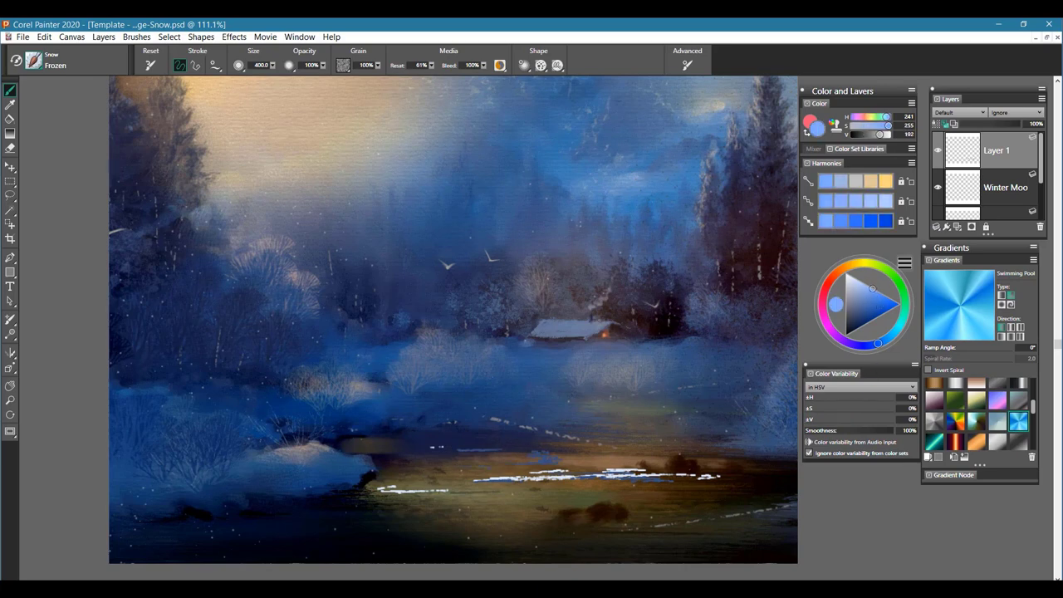
{"action": "mouse_move", "coordinate": [672, 450]}
{"action": "left_mouse_down"}
{"action": "mouse_move", "coordinate": [583, 451]}
{"action": "mouse_move", "coordinate": [605, 456]}
{"action": "left_mouse_up"}
{"action": "left_click_drag", "start_coordinate": [596, 467], "coordinate": [574, 469]}
- Set the colour to pale blue (H 241, S 191, V 223) and build up dense ice streaks from the snowbank across the pond's far side
{"action": "left_click_drag", "start_coordinate": [871, 290], "coordinate": [856, 280]}
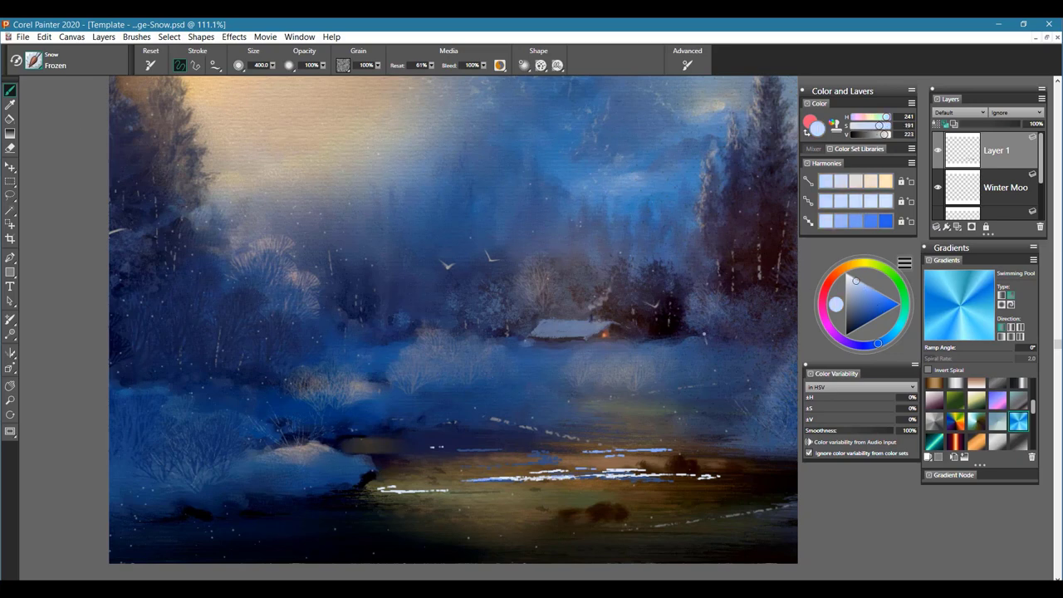
{"action": "left_click_drag", "start_coordinate": [410, 462], "coordinate": [452, 461]}
{"action": "left_click_drag", "start_coordinate": [711, 479], "coordinate": [679, 479]}
{"action": "left_click_drag", "start_coordinate": [541, 493], "coordinate": [585, 493]}
{"action": "mouse_move", "coordinate": [420, 469]}
{"action": "left_mouse_down"}
{"action": "mouse_move", "coordinate": [397, 459]}
{"action": "mouse_move", "coordinate": [535, 463]}
{"action": "mouse_move", "coordinate": [385, 461]}
{"action": "mouse_move", "coordinate": [564, 453]}
{"action": "left_mouse_up"}
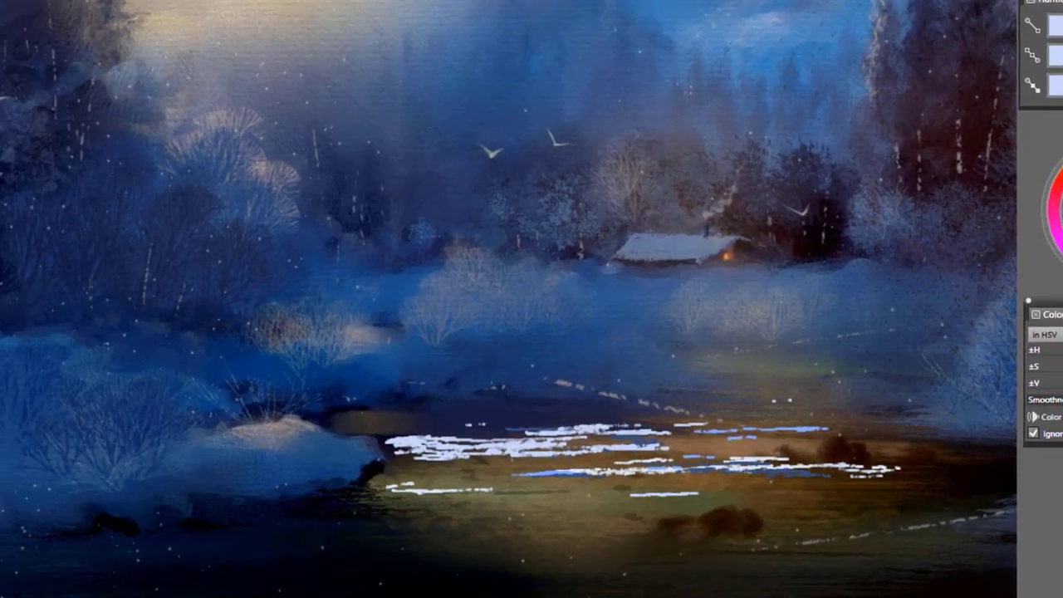
{"action": "mouse_move", "coordinate": [467, 430]}
{"action": "left_mouse_down"}
{"action": "mouse_move", "coordinate": [559, 428]}
{"action": "mouse_move", "coordinate": [400, 432]}
{"action": "left_mouse_up"}
{"action": "left_click_drag", "start_coordinate": [608, 429], "coordinate": [638, 428]}
{"action": "left_click_drag", "start_coordinate": [716, 438], "coordinate": [757, 437]}
{"action": "left_click_drag", "start_coordinate": [721, 444], "coordinate": [753, 442]}
{"action": "left_click_drag", "start_coordinate": [787, 447], "coordinate": [817, 448]}
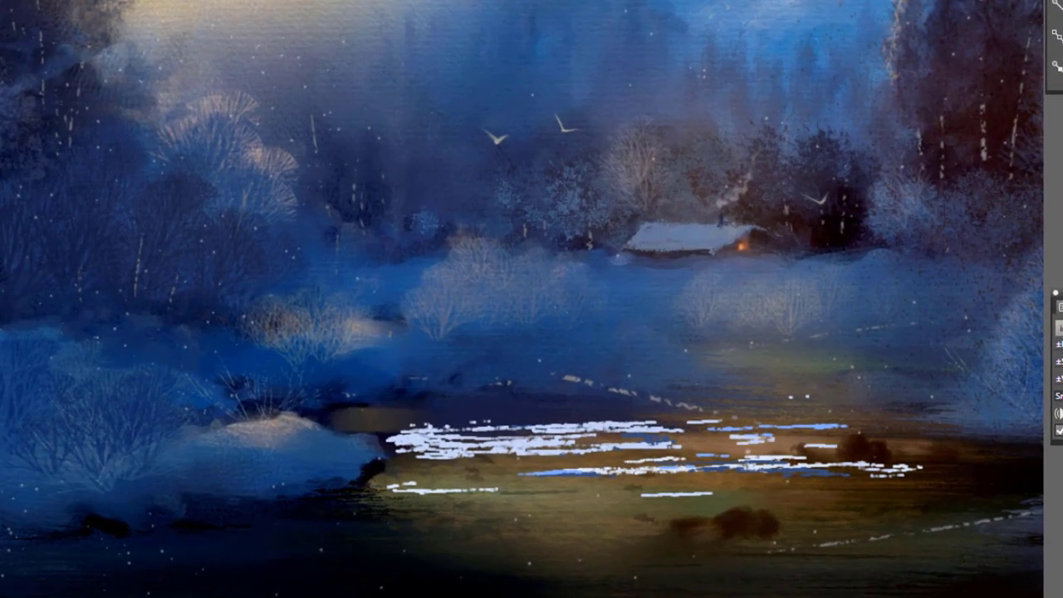
- Extend the pale blue ice streaks over the pond's right side, along the diagonal track and across its lower middle
{"action": "left_click_drag", "start_coordinate": [772, 490], "coordinate": [836, 490]}
{"action": "left_click_drag", "start_coordinate": [784, 525], "coordinate": [853, 539]}
{"action": "mouse_move", "coordinate": [730, 552]}
{"action": "left_mouse_down"}
{"action": "mouse_move", "coordinate": [901, 535]}
{"action": "mouse_move", "coordinate": [911, 514]}
{"action": "mouse_move", "coordinate": [965, 513]}
{"action": "left_mouse_up"}
{"action": "left_click_drag", "start_coordinate": [885, 507], "coordinate": [972, 501]}
{"action": "left_click_drag", "start_coordinate": [848, 486], "coordinate": [950, 480]}
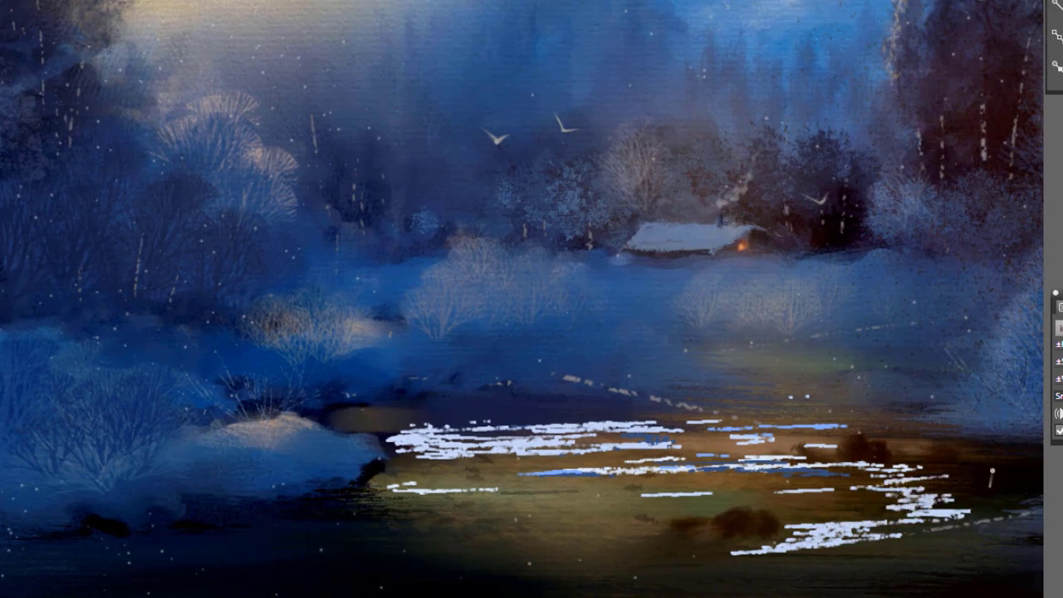
{"action": "left_click_drag", "start_coordinate": [1022, 470], "coordinate": [928, 470]}
{"action": "left_click_drag", "start_coordinate": [757, 474], "coordinate": [682, 477]}
{"action": "mouse_move", "coordinate": [609, 485]}
{"action": "left_mouse_down"}
{"action": "mouse_move", "coordinate": [528, 485]}
{"action": "mouse_move", "coordinate": [522, 505]}
{"action": "mouse_move", "coordinate": [534, 501]}
{"action": "left_mouse_up"}
{"action": "mouse_move", "coordinate": [569, 502]}
{"action": "left_mouse_down"}
{"action": "mouse_move", "coordinate": [636, 497]}
{"action": "mouse_move", "coordinate": [557, 501]}
{"action": "left_mouse_up"}
{"action": "left_click_drag", "start_coordinate": [480, 505], "coordinate": [470, 508]}
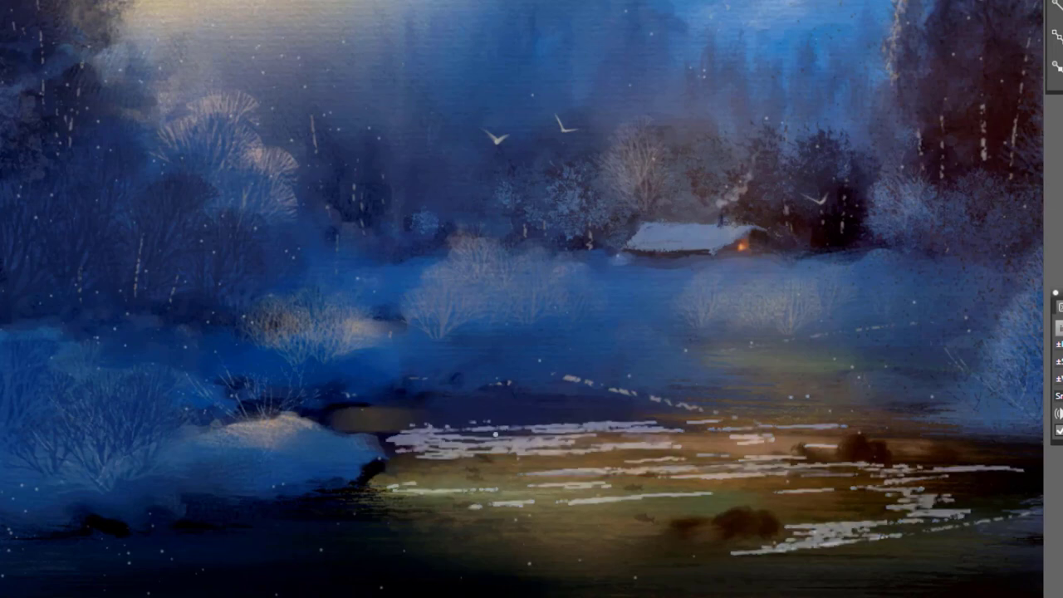
- Fill in more pale ice streaks along the pond's far edge and the shoreline behind the snowbank
{"action": "left_click_drag", "start_coordinate": [573, 443], "coordinate": [617, 442]}
{"action": "left_click_drag", "start_coordinate": [743, 425], "coordinate": [663, 417]}
{"action": "mouse_move", "coordinate": [789, 409]}
{"action": "left_mouse_down"}
{"action": "mouse_move", "coordinate": [850, 425]}
{"action": "mouse_move", "coordinate": [793, 453]}
{"action": "left_mouse_up"}
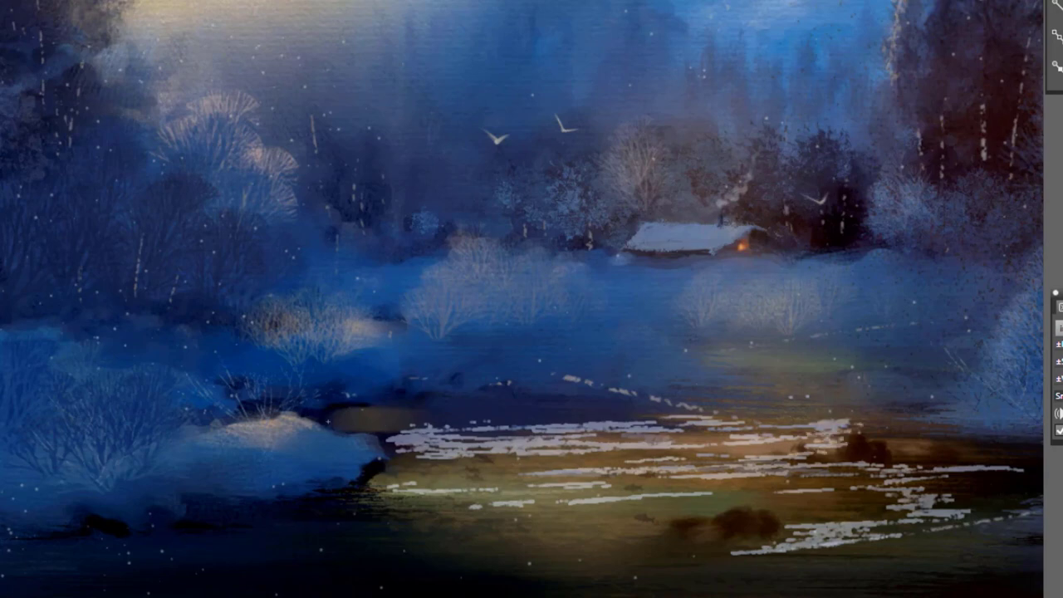
{"action": "left_click_drag", "start_coordinate": [325, 420], "coordinate": [488, 402]}
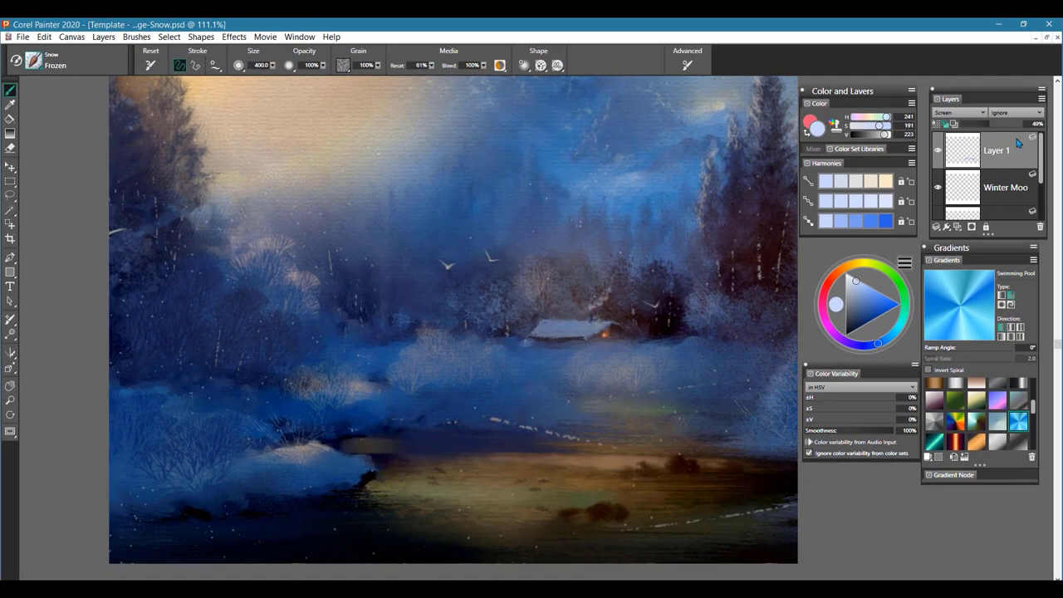
- Set Layer 1's composite method to Default and choose the Ice Crystal brush from the Snow category
{"action": "left_click", "coordinate": [976, 115]}
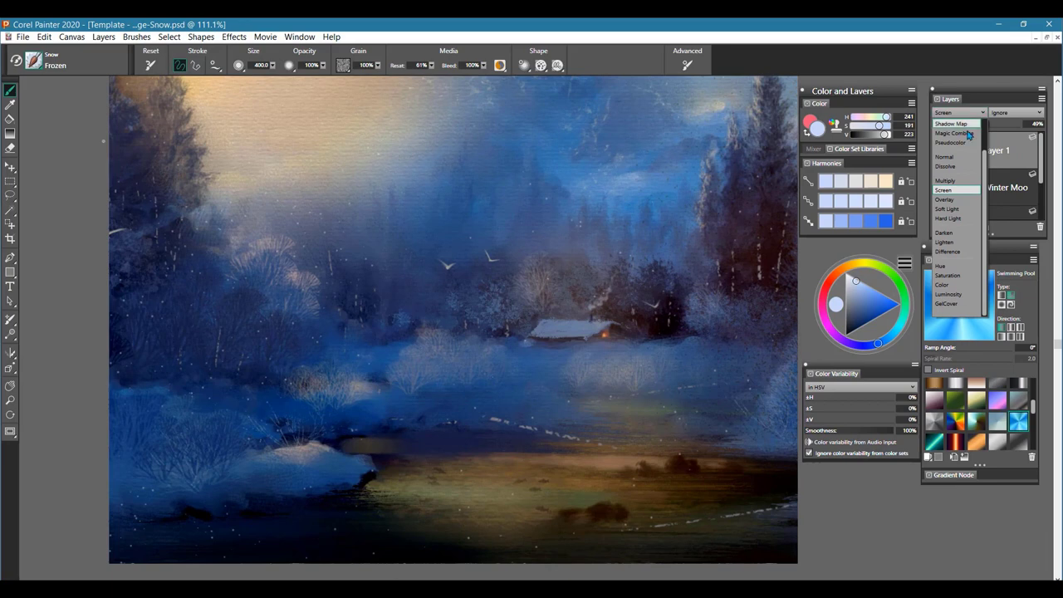
{"action": "scroll", "coordinate": [986, 166], "scroll_direction": "up", "scroll_amount": 2}
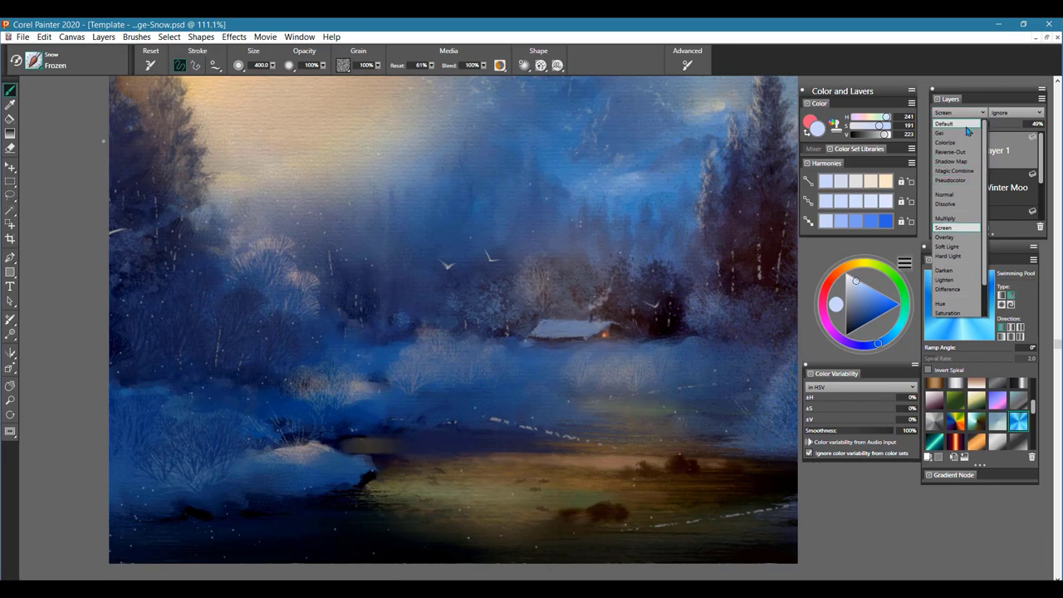
{"action": "left_click", "coordinate": [963, 123]}
{"action": "left_click", "coordinate": [48, 65]}
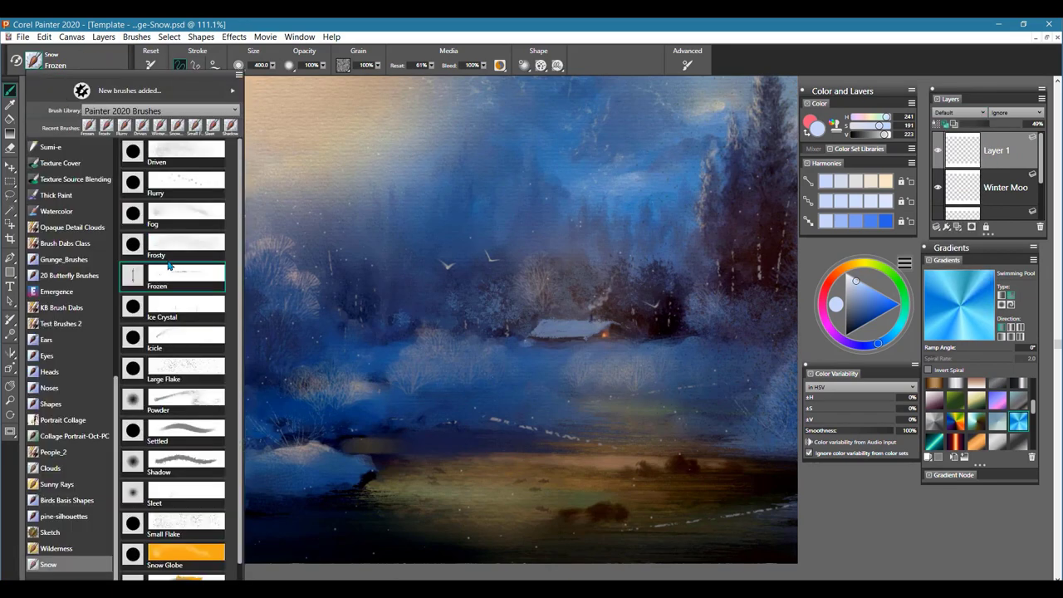
{"action": "left_click", "coordinate": [178, 308]}
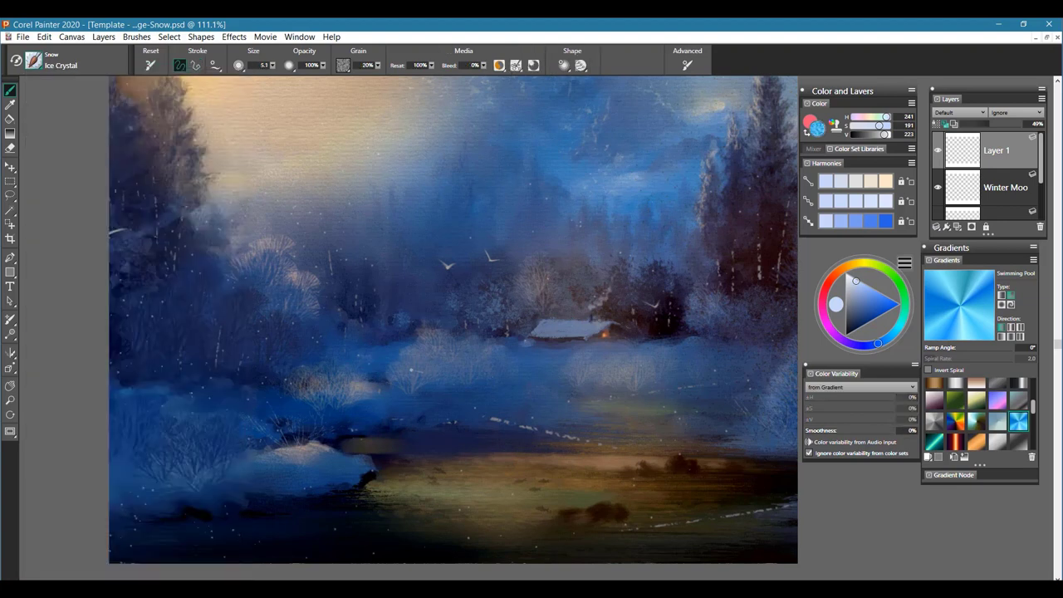
{"action": "left_click_drag", "start_coordinate": [359, 479], "coordinate": [367, 472]}
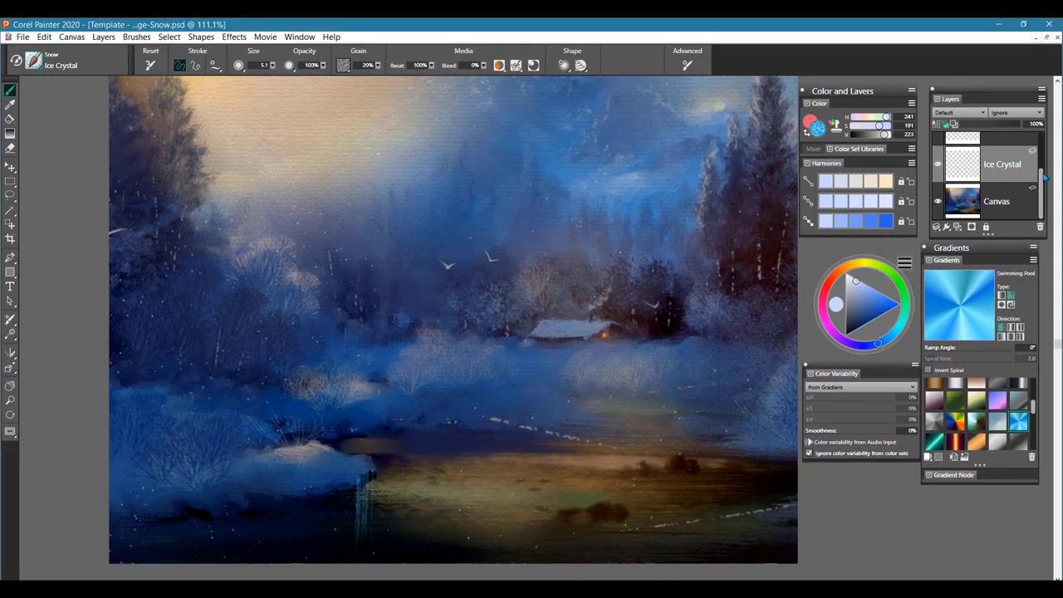
{"action": "scroll", "coordinate": [1044, 177], "scroll_direction": "up", "scroll_amount": 3}
{"action": "left_click", "coordinate": [1006, 154]}
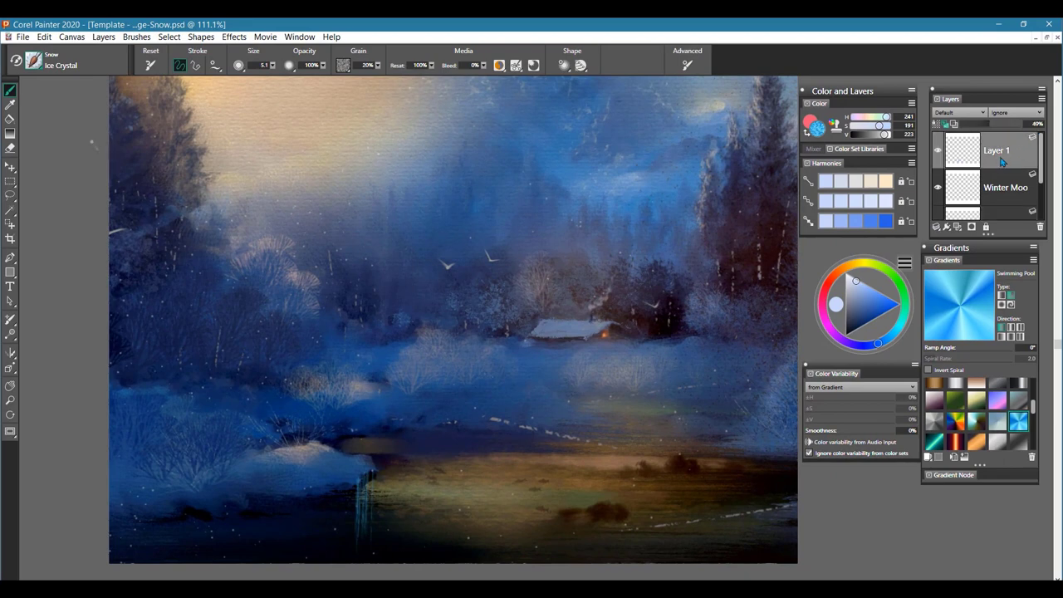
{"action": "key", "text": "Delete"}
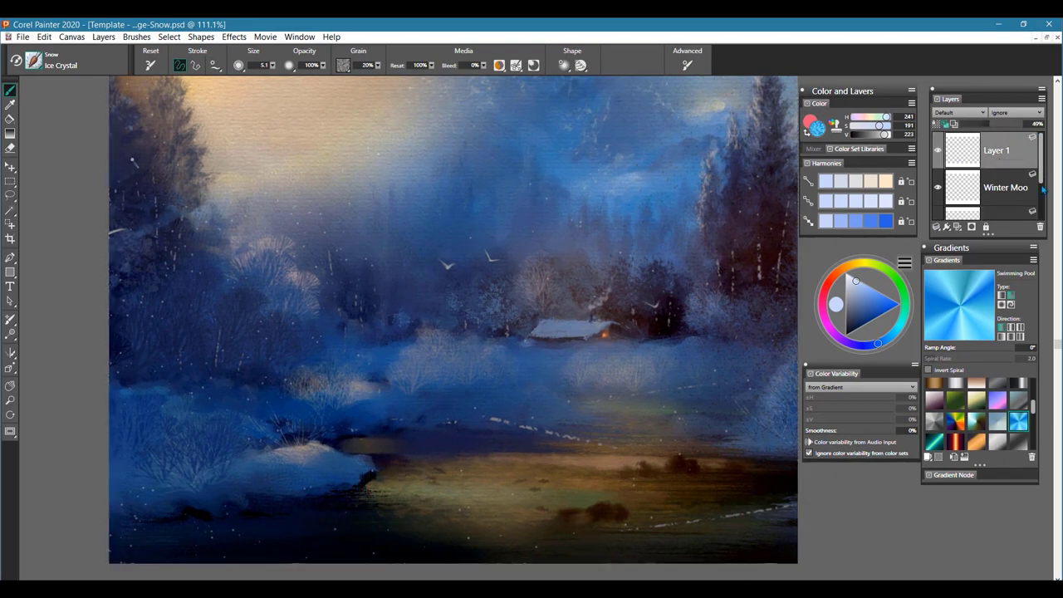
- Make the Ice Crystal layer the active layer
{"action": "scroll", "coordinate": [1044, 175], "scroll_direction": "down", "scroll_amount": 3}
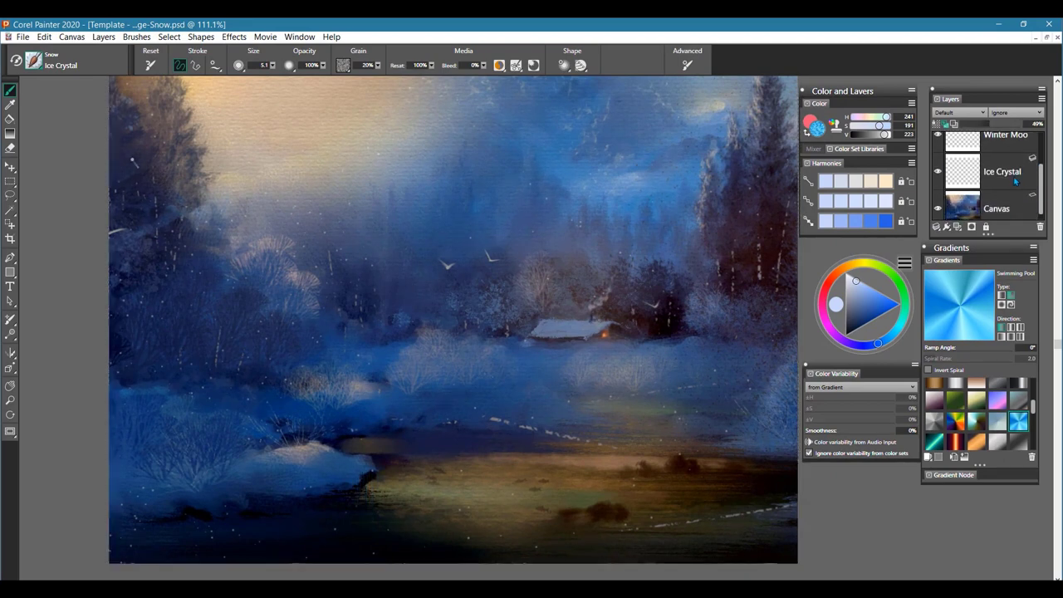
{"action": "left_click", "coordinate": [1027, 179]}
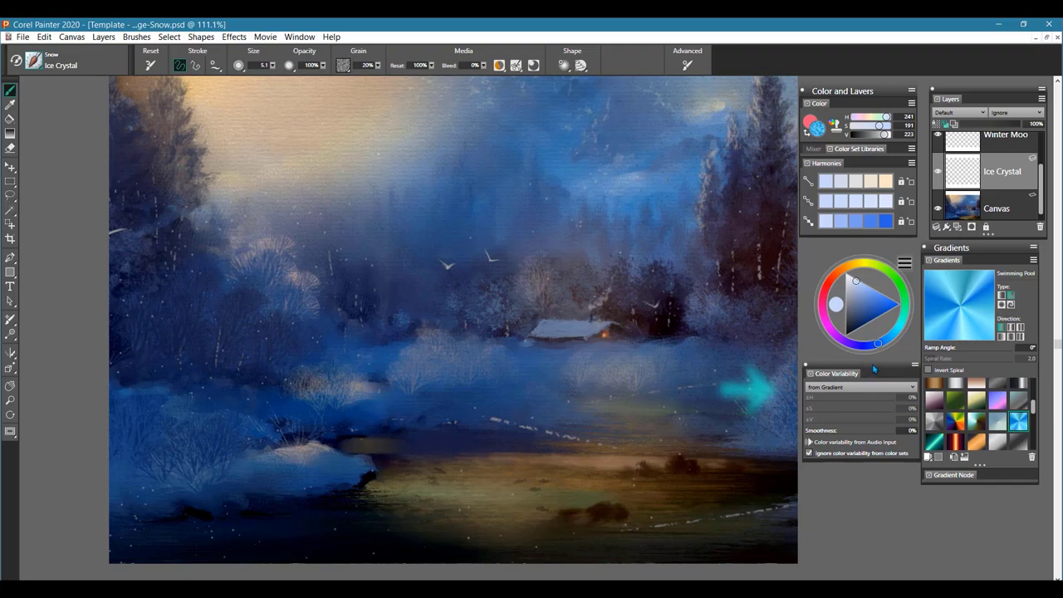
- Locate the Color Variability brush control and examine the color sources it offers besides from Gradient
{"action": "left_click", "coordinate": [301, 38]}
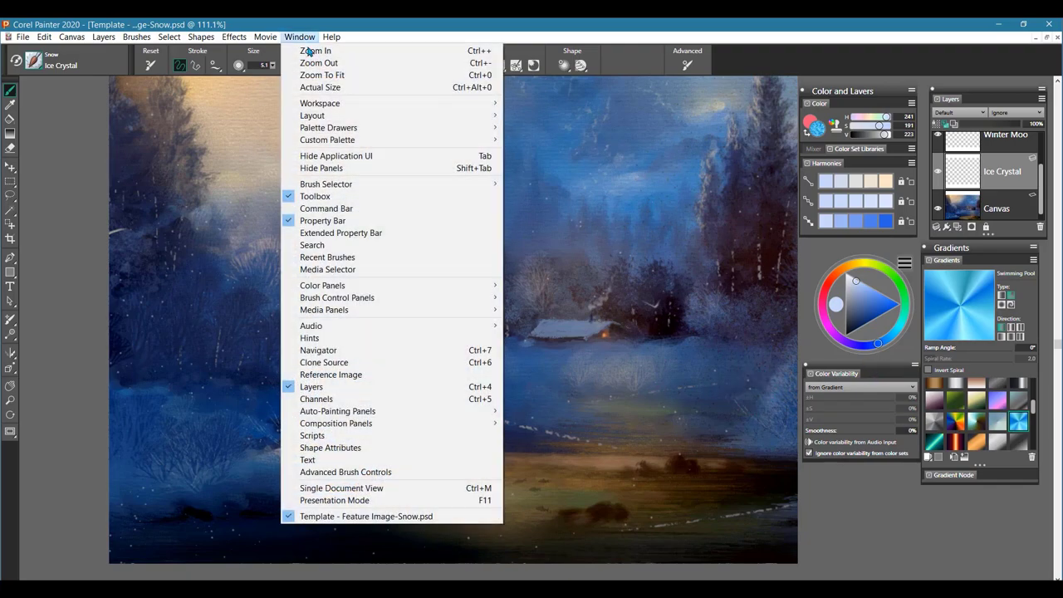
{"action": "mouse_move", "coordinate": [337, 301]}
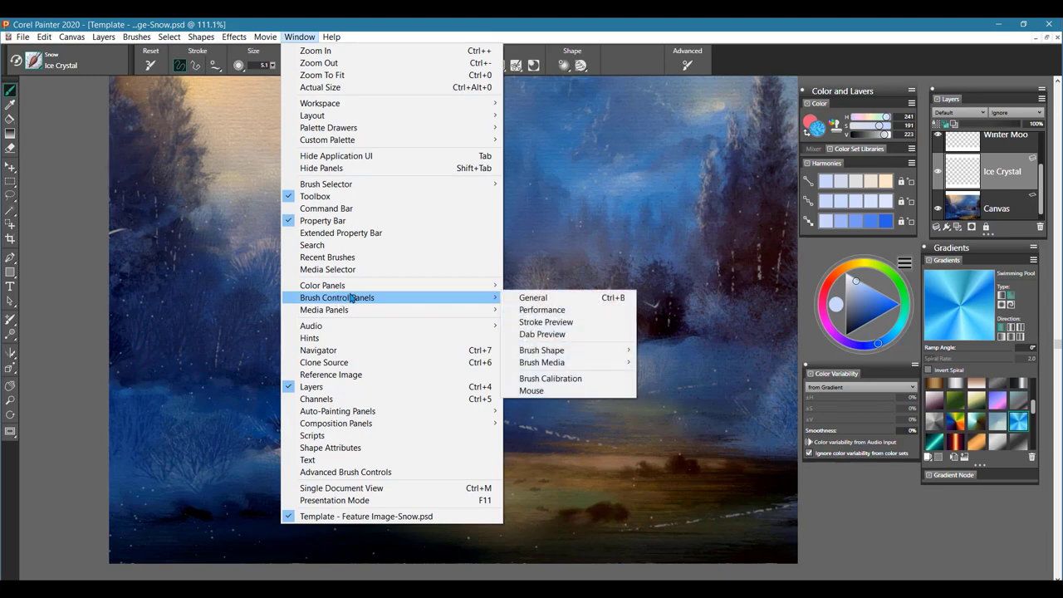
{"action": "mouse_move", "coordinate": [554, 365]}
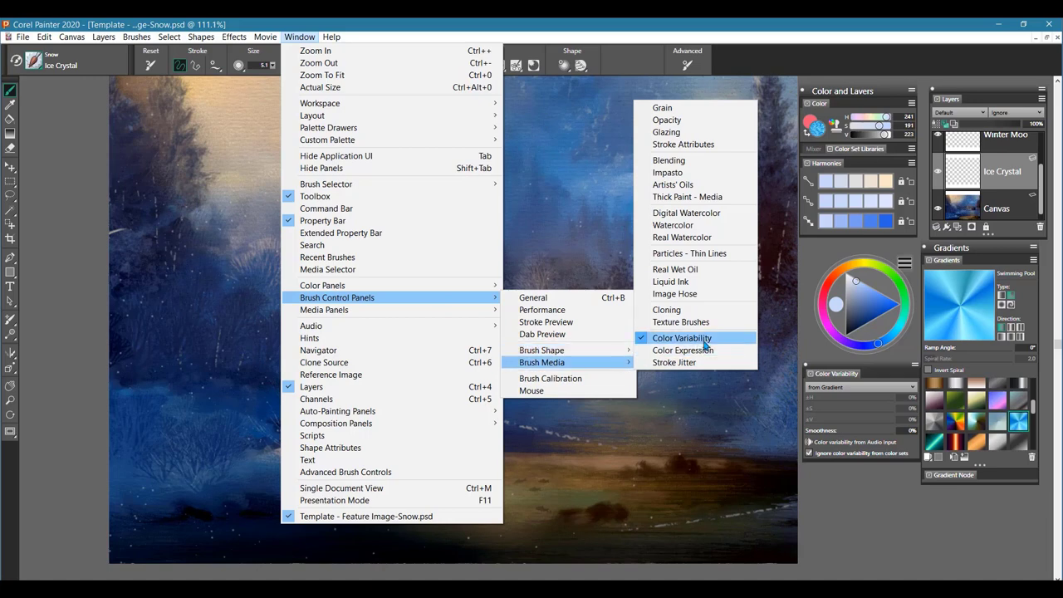
{"action": "left_click", "coordinate": [879, 490]}
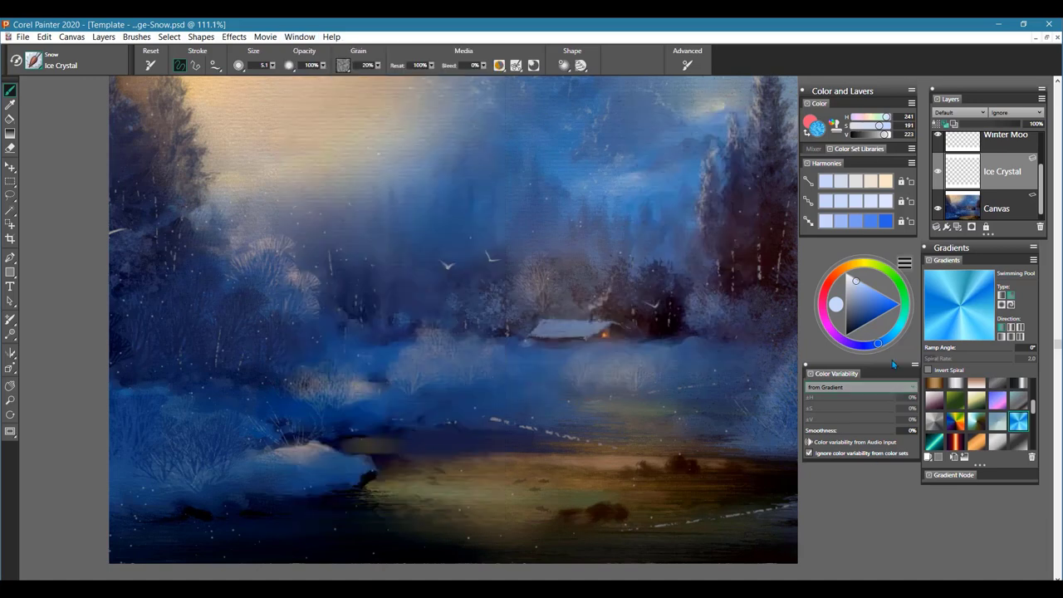
{"action": "left_click_drag", "start_coordinate": [872, 366], "coordinate": [871, 363]}
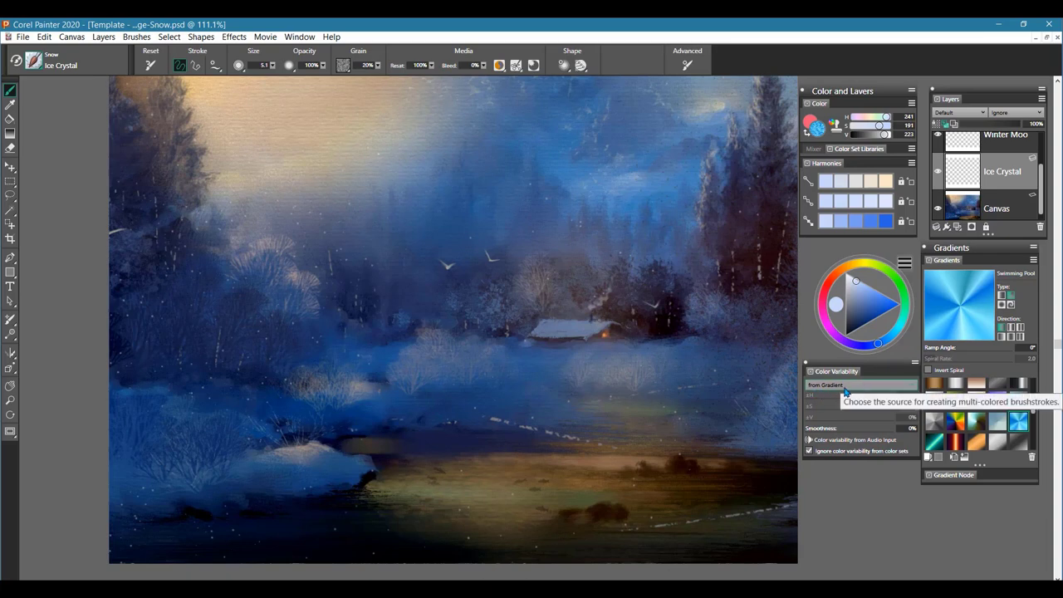
{"action": "left_click", "coordinate": [854, 386]}
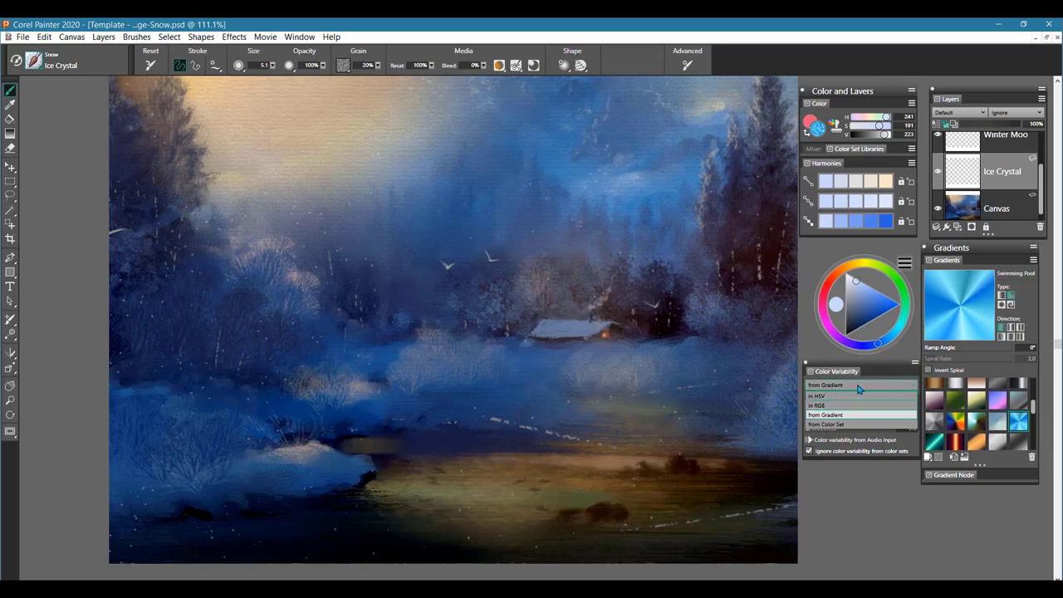
{"action": "left_click", "coordinate": [862, 387]}
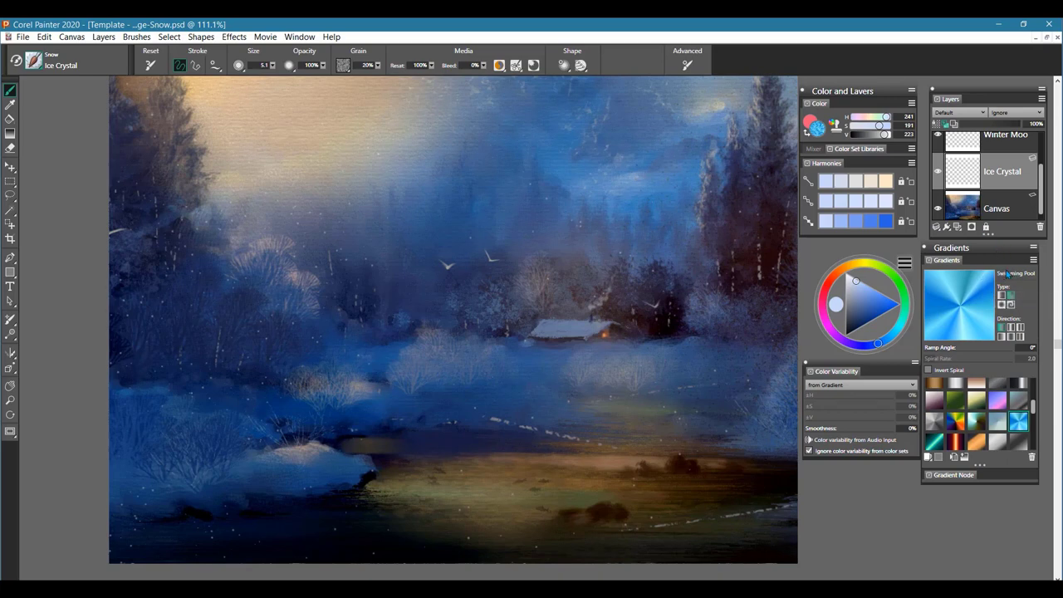
- Hide and reopen the Gradients panel from the gradient tool's preset list with Swimming Pool as the preset
{"action": "left_click", "coordinate": [10, 135]}
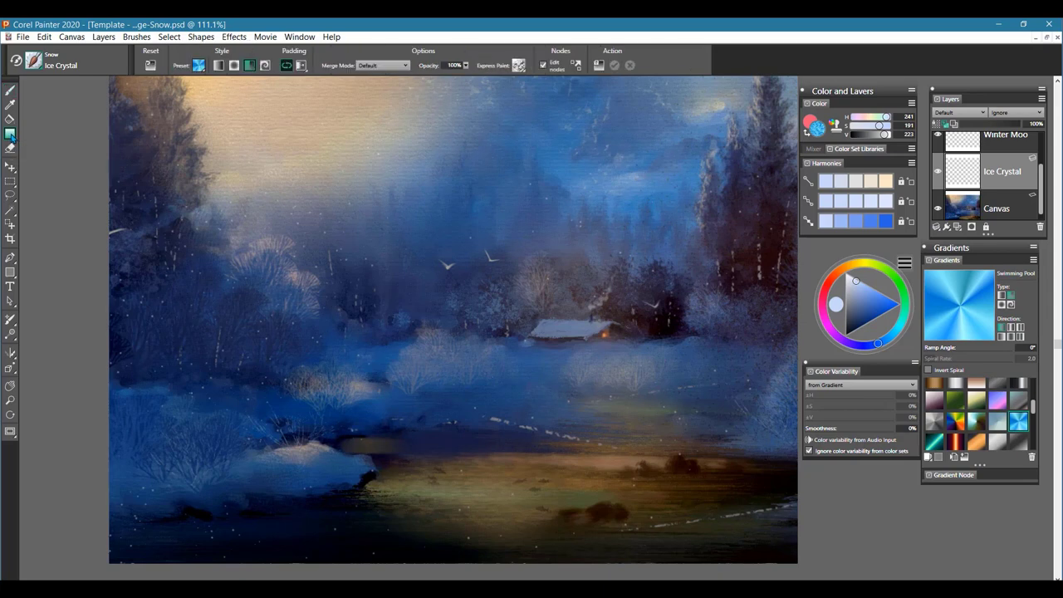
{"action": "left_click", "coordinate": [199, 70]}
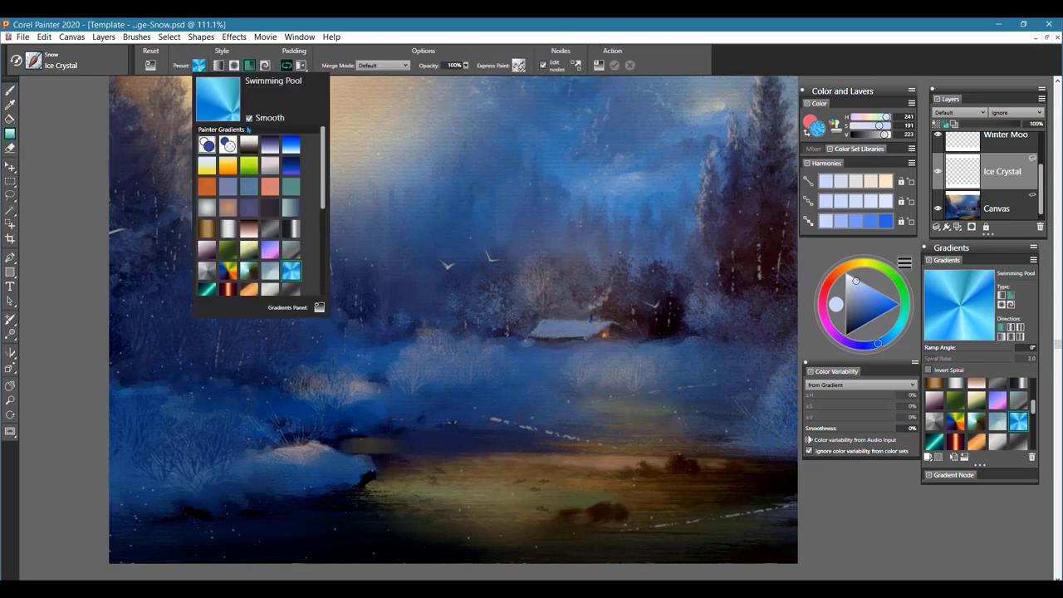
{"action": "left_click", "coordinate": [319, 309]}
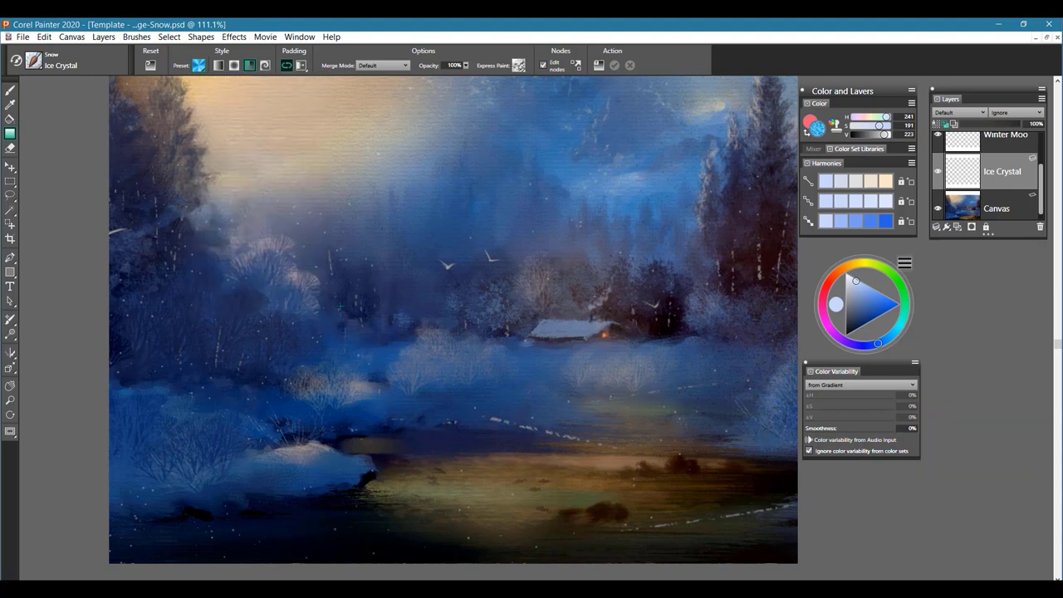
{"action": "left_click", "coordinate": [199, 70]}
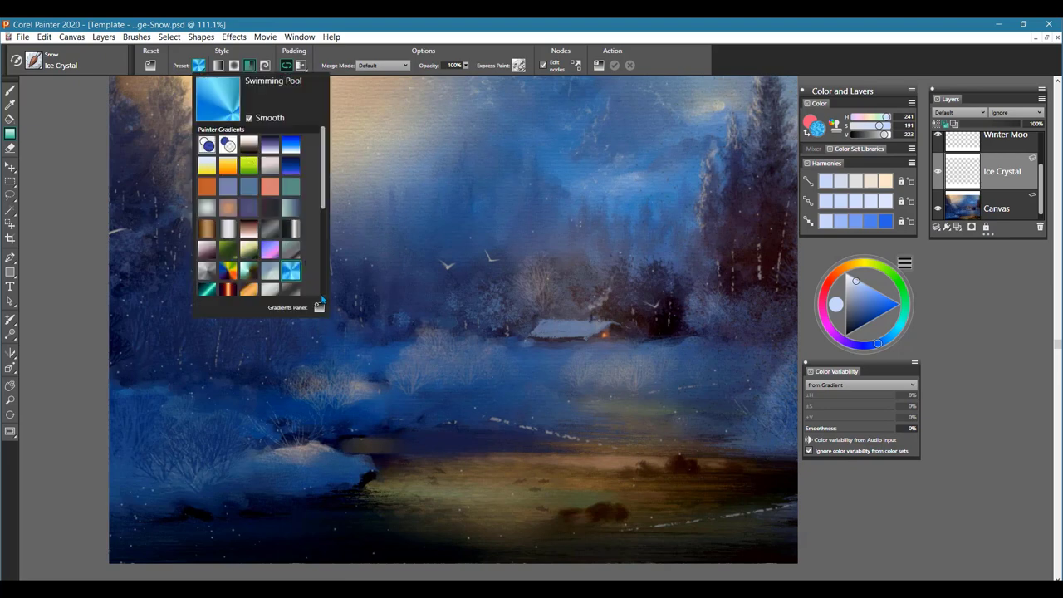
{"action": "left_click", "coordinate": [321, 306]}
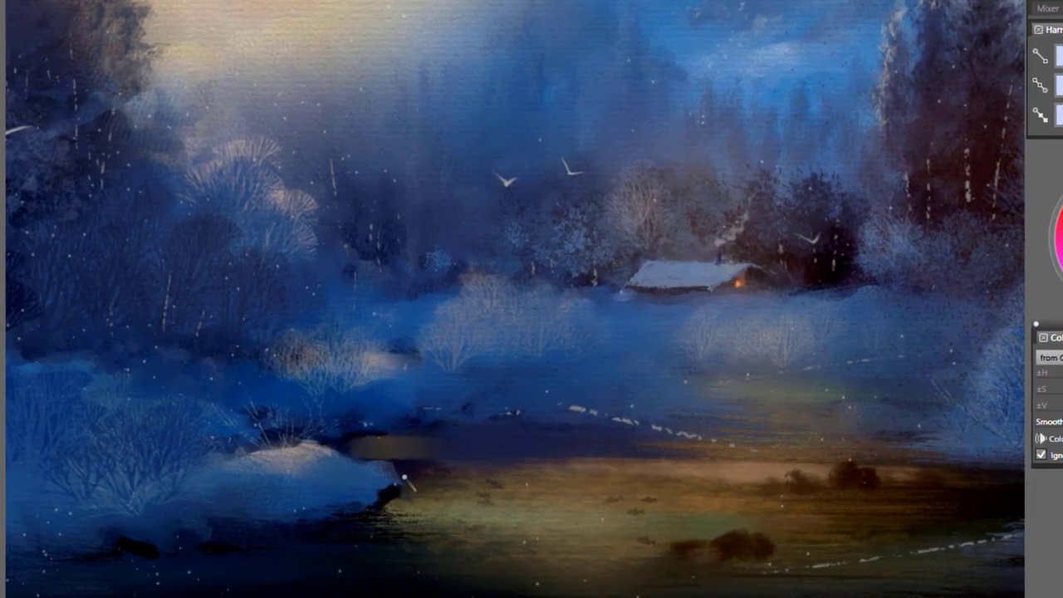
- Paint vertical blue gradient icicles with the Ice Crystal brush, hanging from the right end of the snowbank over the dark water
{"action": "mouse_move", "coordinate": [389, 477]}
{"action": "left_mouse_down"}
{"action": "mouse_move", "coordinate": [395, 568]}
{"action": "mouse_move", "coordinate": [378, 557]}
{"action": "left_mouse_up"}
{"action": "left_click_drag", "start_coordinate": [367, 483], "coordinate": [366, 581]}
{"action": "left_click_drag", "start_coordinate": [387, 474], "coordinate": [387, 563]}
{"action": "left_click_drag", "start_coordinate": [340, 494], "coordinate": [330, 588]}
{"action": "mouse_move", "coordinate": [352, 495]}
{"action": "left_mouse_down"}
{"action": "mouse_move", "coordinate": [350, 578]}
{"action": "mouse_move", "coordinate": [365, 578]}
{"action": "left_mouse_up"}
{"action": "left_click_drag", "start_coordinate": [373, 490], "coordinate": [374, 585]}
{"action": "mouse_move", "coordinate": [296, 510]}
{"action": "left_mouse_down"}
{"action": "mouse_move", "coordinate": [294, 594]}
{"action": "mouse_move", "coordinate": [318, 595]}
{"action": "left_mouse_up"}
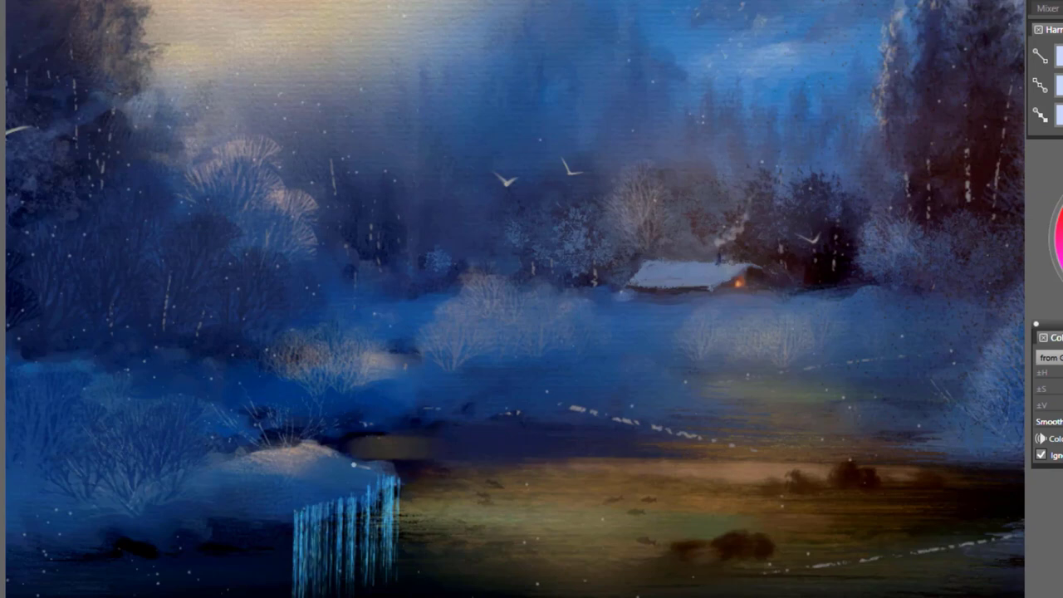
- Extend the hanging blue ice strokes along the snowbank's lower edge toward its left end and thicken the gaps
{"action": "left_click_drag", "start_coordinate": [342, 498], "coordinate": [341, 591]}
{"action": "left_click_drag", "start_coordinate": [232, 518], "coordinate": [234, 596]}
{"action": "mouse_move", "coordinate": [245, 515]}
{"action": "left_mouse_down"}
{"action": "mouse_move", "coordinate": [251, 596]}
{"action": "mouse_move", "coordinate": [241, 596]}
{"action": "mouse_move", "coordinate": [268, 581]}
{"action": "mouse_move", "coordinate": [267, 596]}
{"action": "left_mouse_up"}
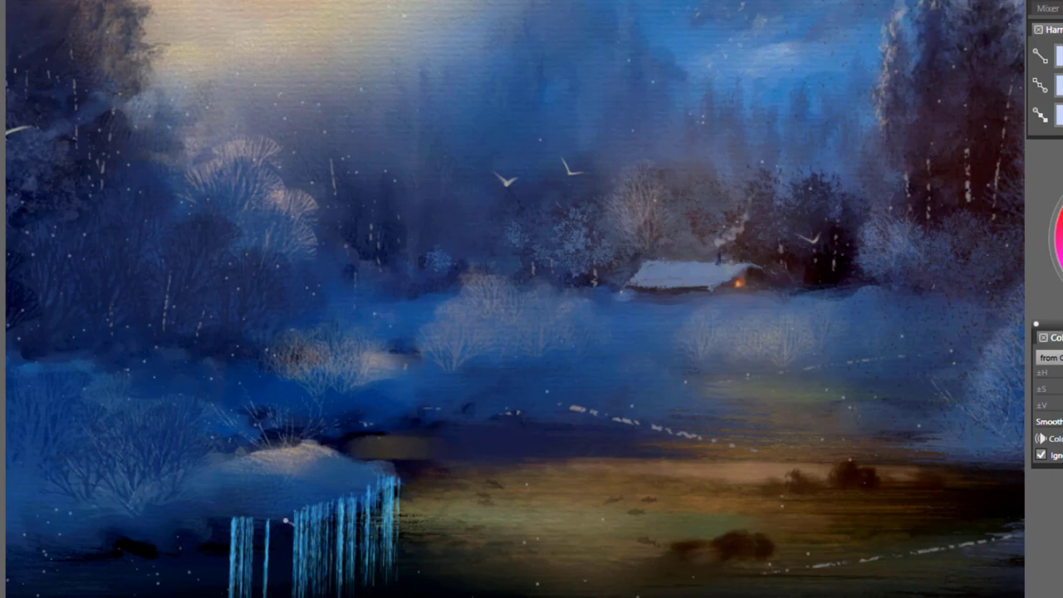
{"action": "left_click_drag", "start_coordinate": [283, 517], "coordinate": [277, 596]}
{"action": "mouse_move", "coordinate": [214, 518]}
{"action": "left_mouse_down"}
{"action": "mouse_move", "coordinate": [214, 596]}
{"action": "mouse_move", "coordinate": [196, 596]}
{"action": "mouse_move", "coordinate": [224, 596]}
{"action": "left_mouse_up"}
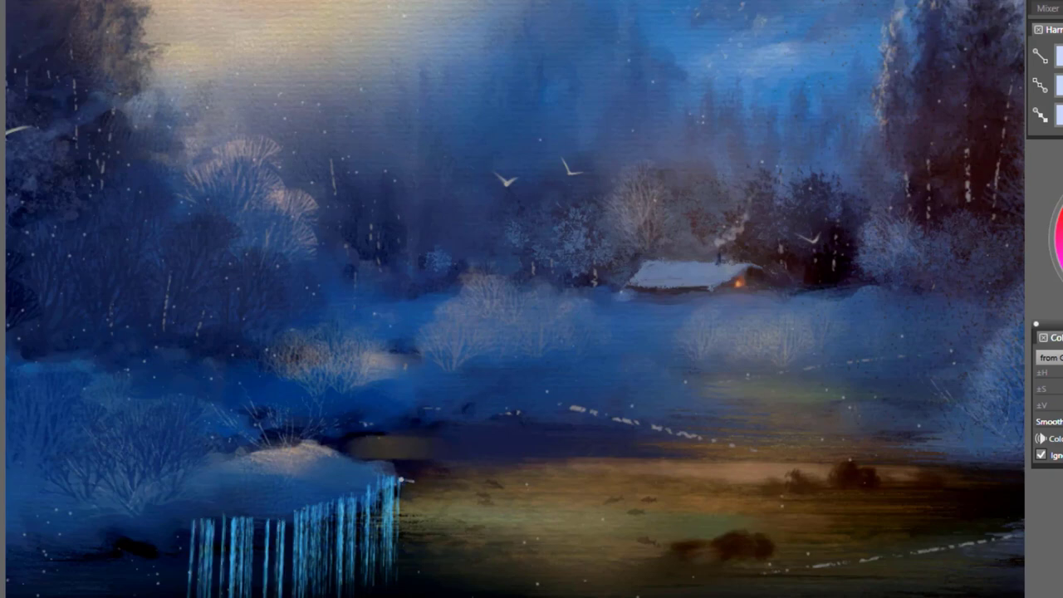
{"action": "left_click_drag", "start_coordinate": [400, 485], "coordinate": [400, 570]}
{"action": "mouse_move", "coordinate": [166, 533]}
{"action": "left_mouse_down"}
{"action": "mouse_move", "coordinate": [167, 596]}
{"action": "mouse_move", "coordinate": [148, 596]}
{"action": "left_mouse_up"}
{"action": "mouse_move", "coordinate": [130, 528]}
{"action": "left_mouse_down"}
{"action": "mouse_move", "coordinate": [130, 595]}
{"action": "mouse_move", "coordinate": [151, 596]}
{"action": "left_mouse_up"}
{"action": "mouse_move", "coordinate": [143, 533]}
{"action": "left_mouse_down"}
{"action": "mouse_move", "coordinate": [142, 596]}
{"action": "mouse_move", "coordinate": [146, 584]}
{"action": "left_mouse_up"}
{"action": "mouse_move", "coordinate": [162, 535]}
{"action": "left_mouse_down"}
{"action": "mouse_move", "coordinate": [161, 596]}
{"action": "mouse_move", "coordinate": [187, 596]}
{"action": "left_mouse_up"}
{"action": "left_click_drag", "start_coordinate": [297, 515], "coordinate": [297, 596]}
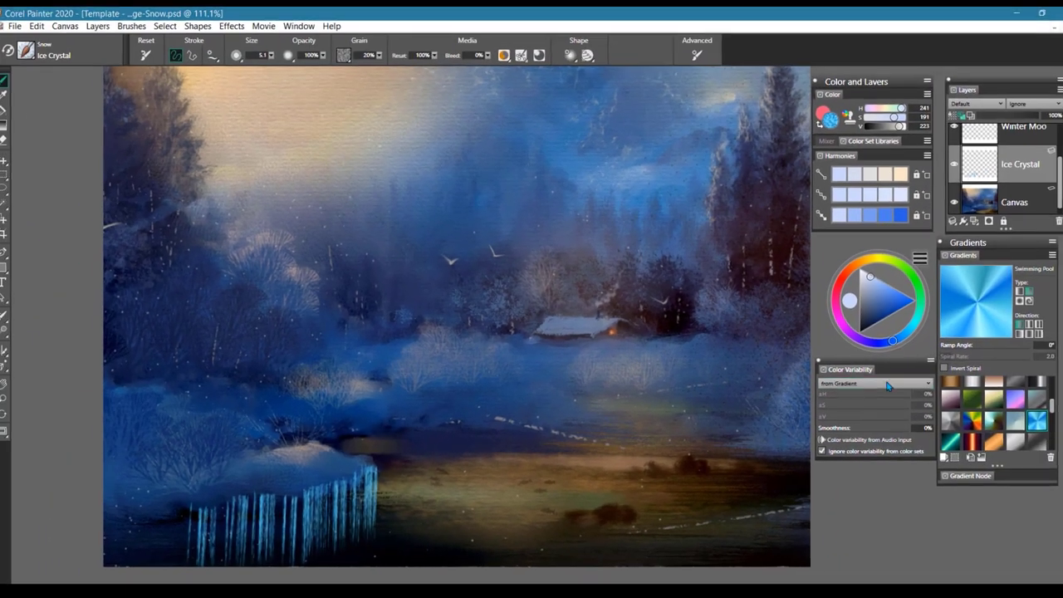
- Set Color Variability to in HSV and pick a paler, almost white blue as the main color
{"action": "left_click", "coordinate": [1048, 357]}
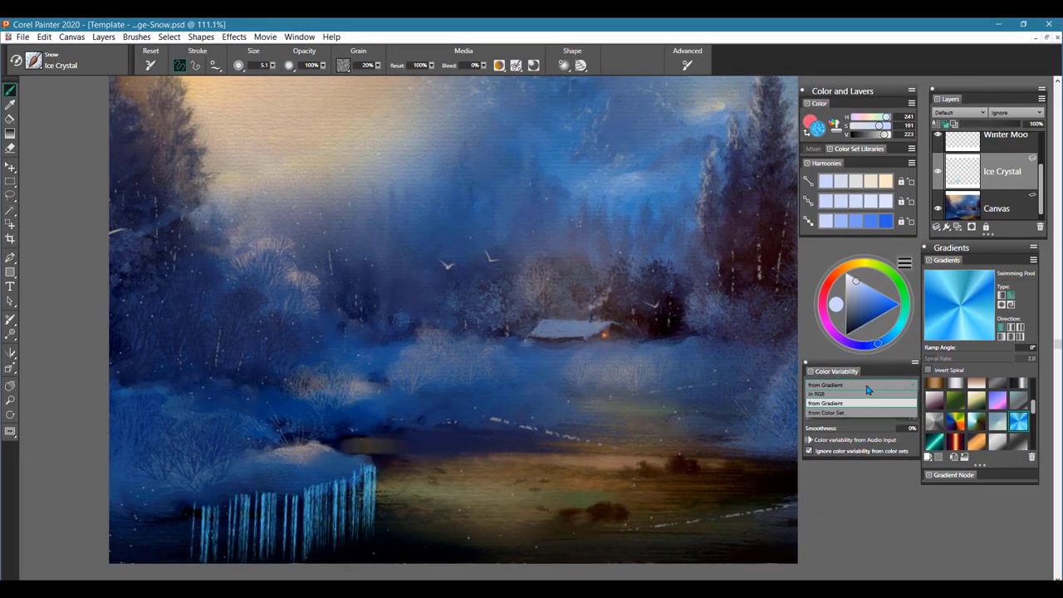
{"action": "left_click", "coordinate": [836, 397]}
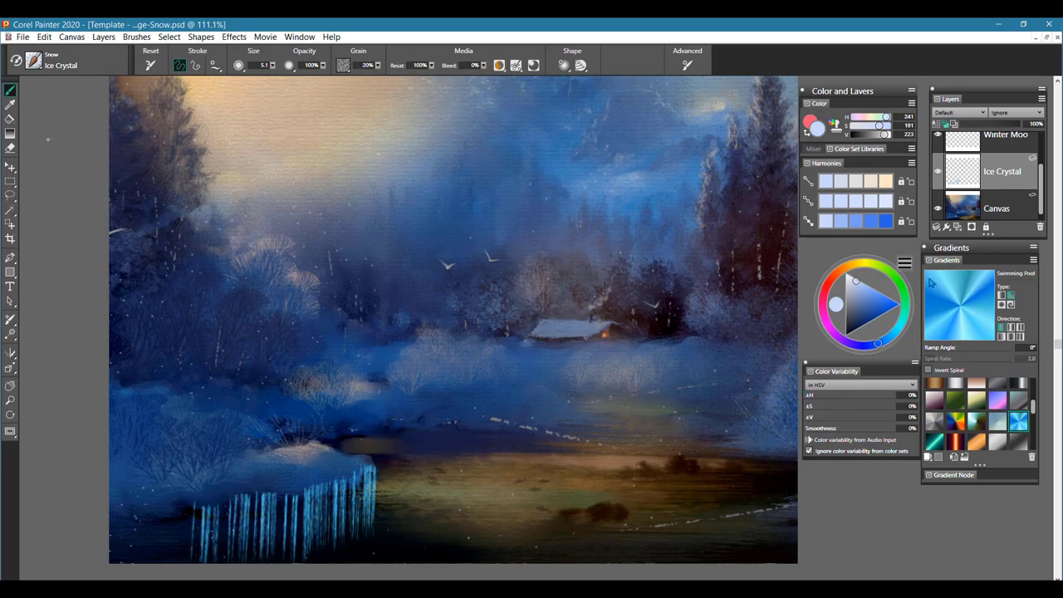
{"action": "left_click", "coordinate": [849, 279]}
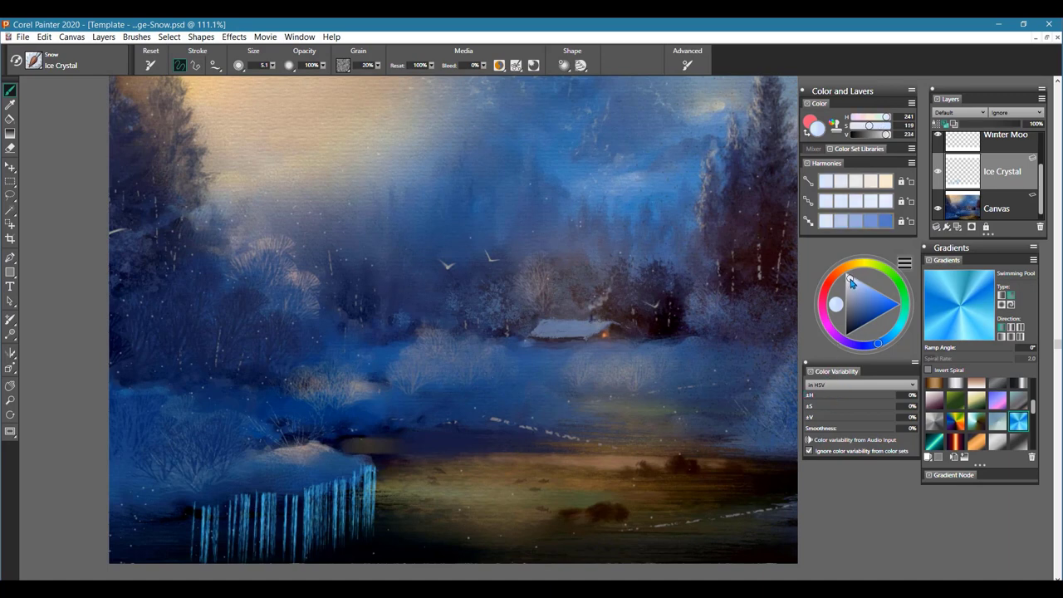
- Add pale vertical highlight strokes among the blue icicles along the right half of the snowbank's edge
{"action": "mouse_move", "coordinate": [353, 478]}
{"action": "left_mouse_down"}
{"action": "mouse_move", "coordinate": [353, 549]}
{"action": "mouse_move", "coordinate": [373, 534]}
{"action": "mouse_move", "coordinate": [353, 548]}
{"action": "mouse_move", "coordinate": [365, 543]}
{"action": "left_mouse_up"}
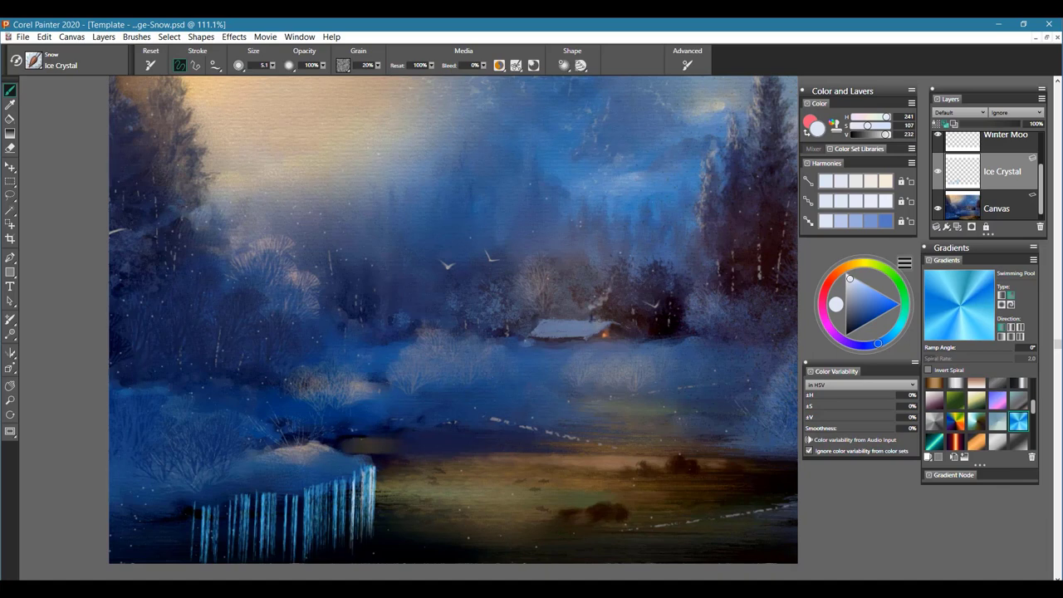
{"action": "left_click_drag", "start_coordinate": [334, 480], "coordinate": [328, 550]}
{"action": "left_click_drag", "start_coordinate": [344, 480], "coordinate": [344, 541]}
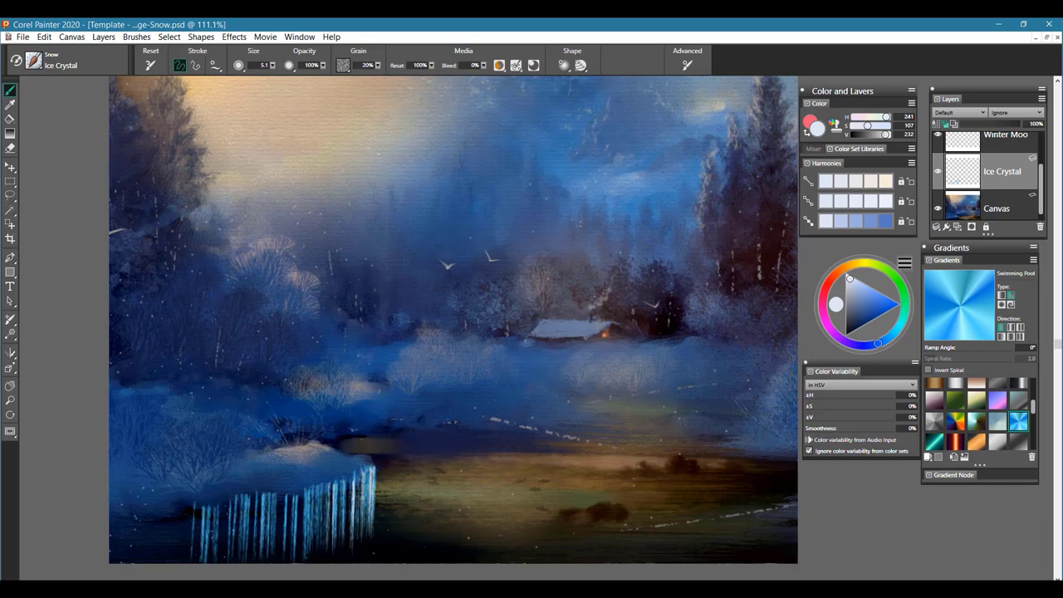
{"action": "left_click_drag", "start_coordinate": [358, 479], "coordinate": [358, 538]}
{"action": "mouse_move", "coordinate": [306, 490]}
{"action": "left_mouse_down"}
{"action": "mouse_move", "coordinate": [306, 551]}
{"action": "mouse_move", "coordinate": [295, 549]}
{"action": "left_mouse_up"}
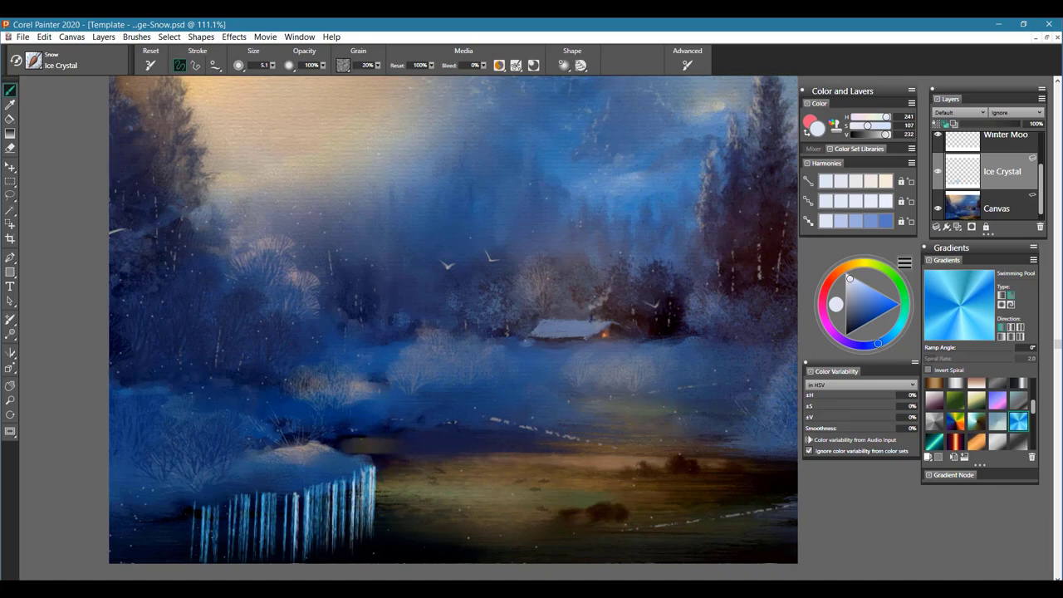
{"action": "left_click_drag", "start_coordinate": [309, 496], "coordinate": [308, 554]}
- Try the Overlay and Soft Light composite methods on the Ice Crystal layer, and delete that layer
{"action": "left_click", "coordinate": [961, 112]}
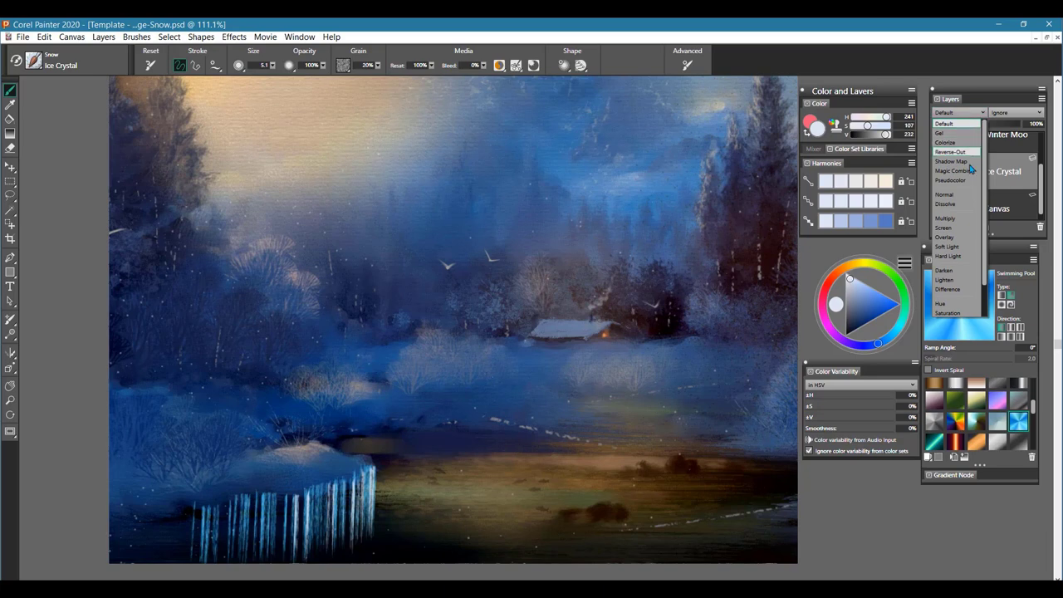
{"action": "left_click", "coordinate": [953, 240]}
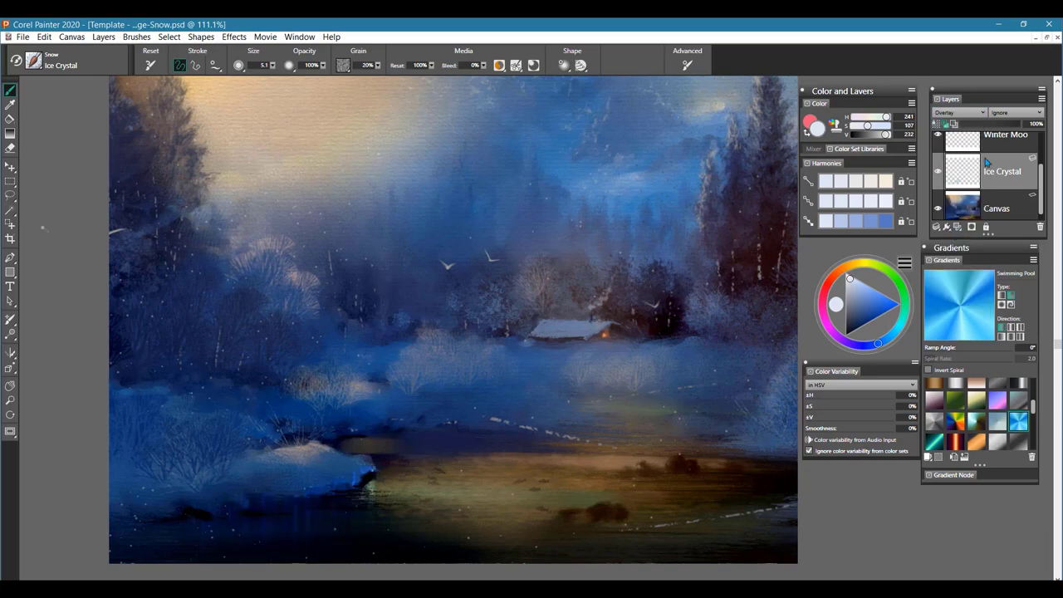
{"action": "left_click", "coordinate": [974, 114]}
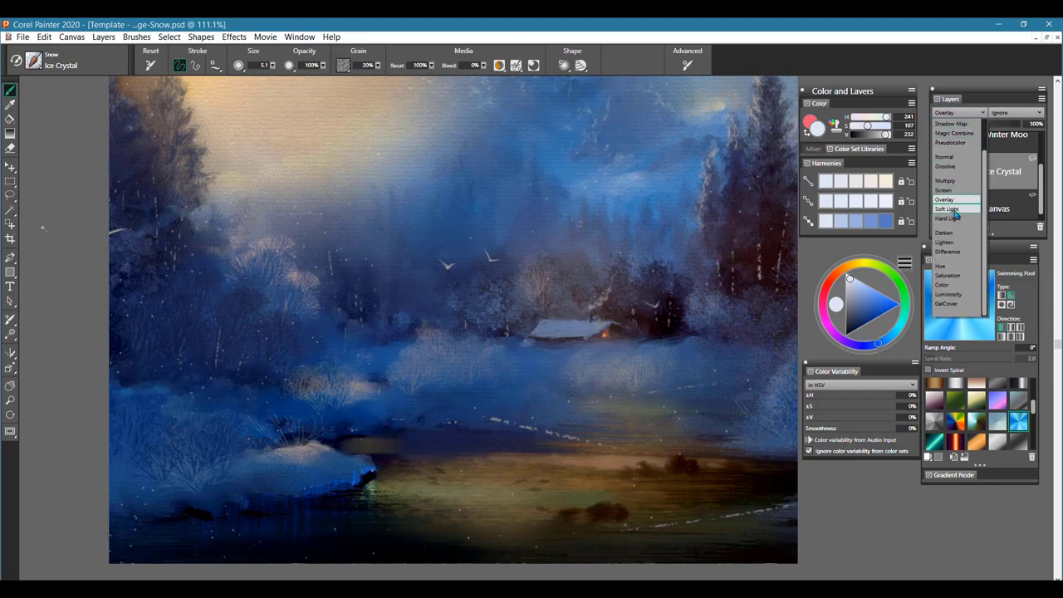
{"action": "left_click", "coordinate": [956, 214]}
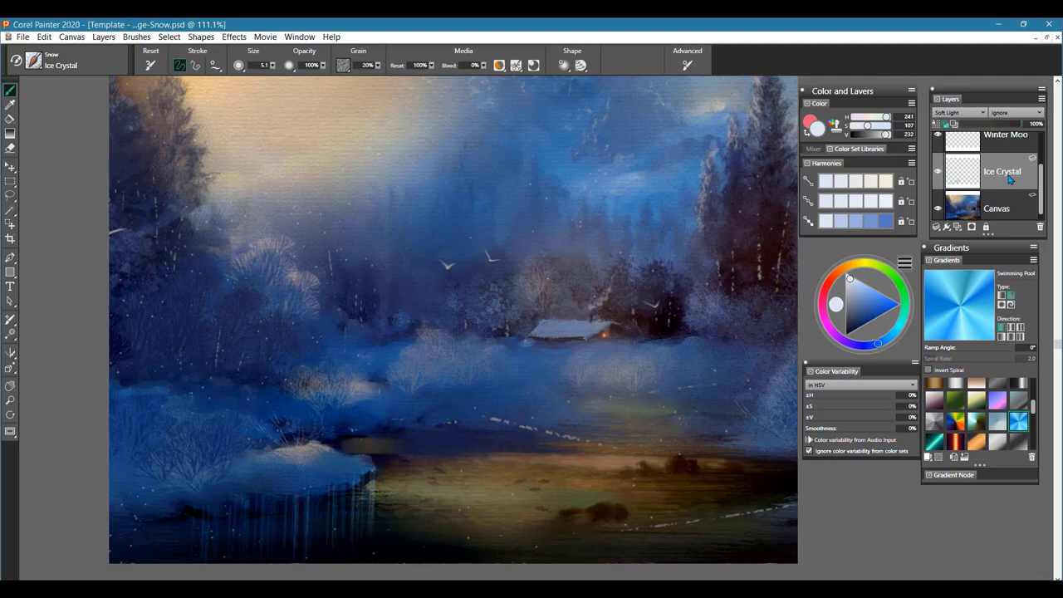
{"action": "left_click", "coordinate": [1040, 227]}
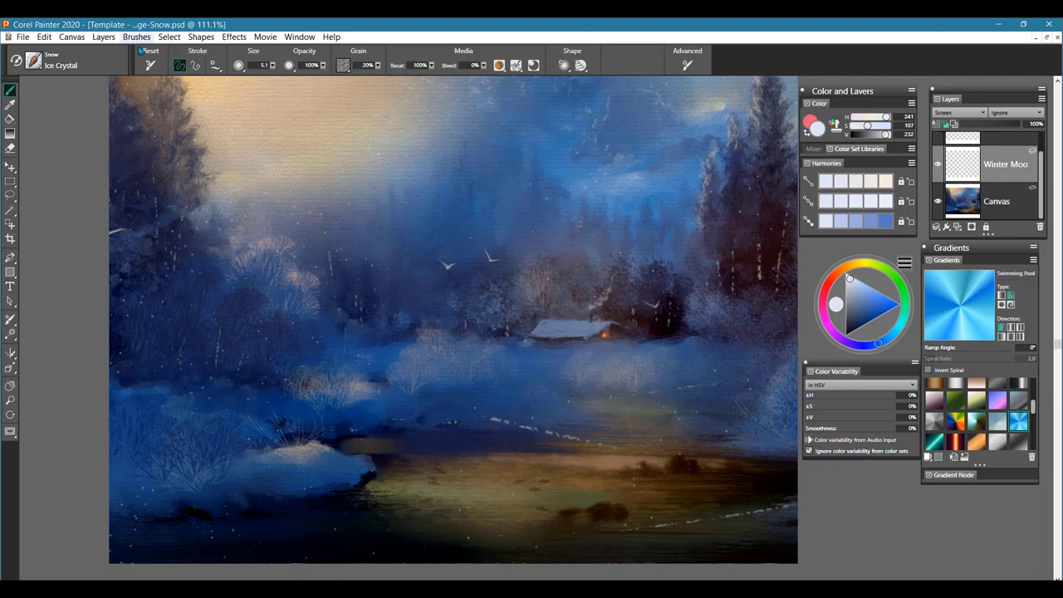
- Choose the Icicle brush from the Snow category and set its Color Variability to from Gradient
{"action": "left_click", "coordinate": [35, 62]}
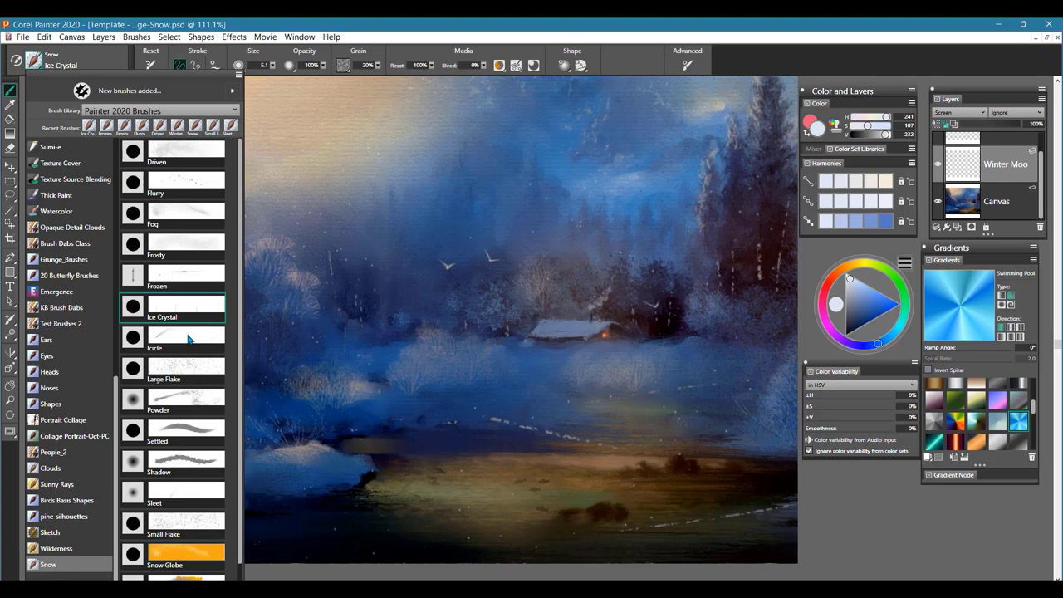
{"action": "left_click", "coordinate": [184, 340]}
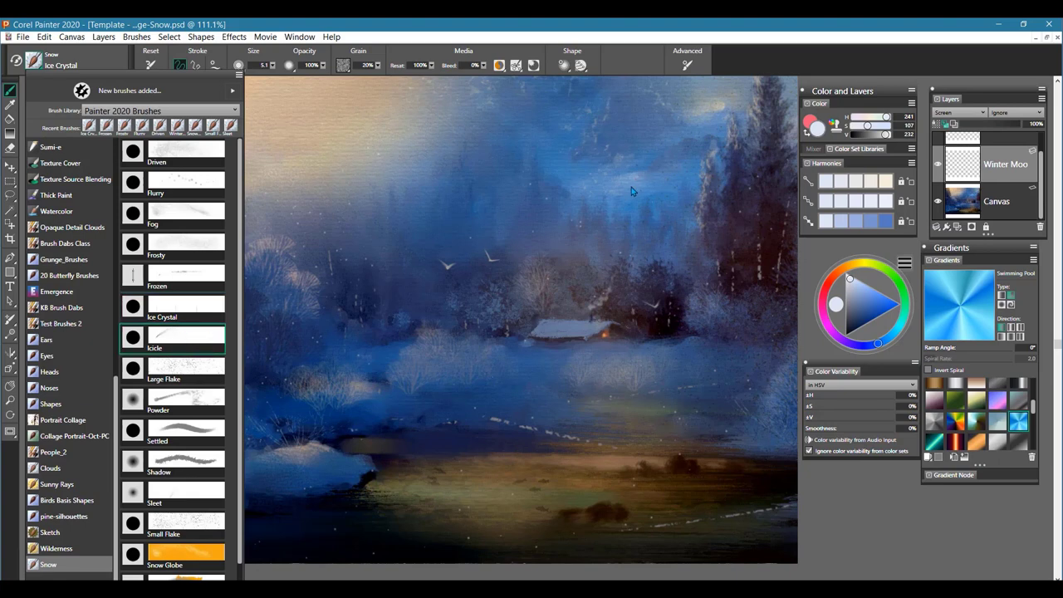
{"action": "left_click", "coordinate": [685, 354]}
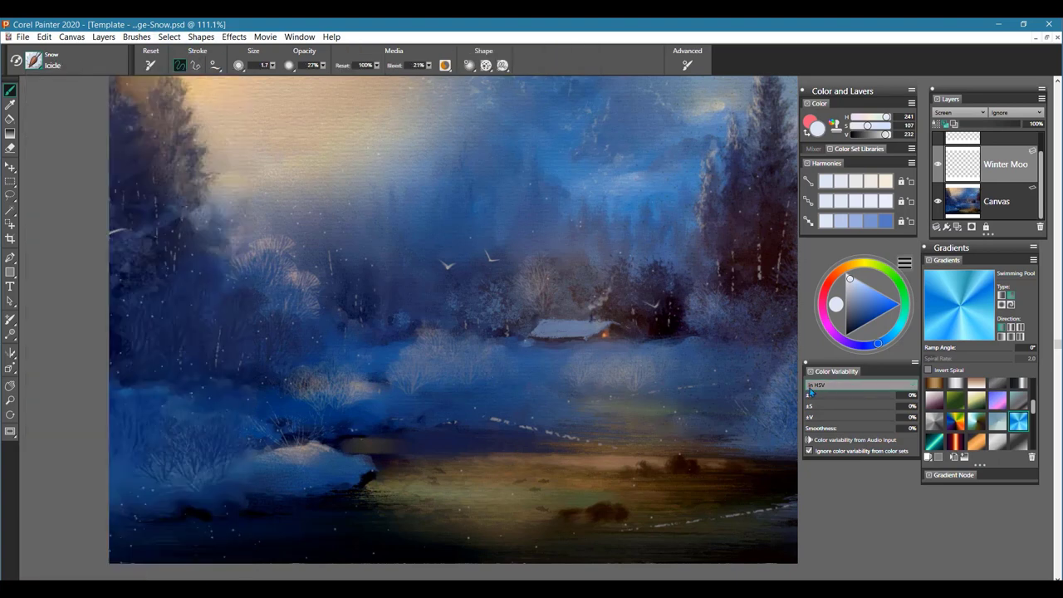
{"action": "left_click", "coordinate": [853, 386]}
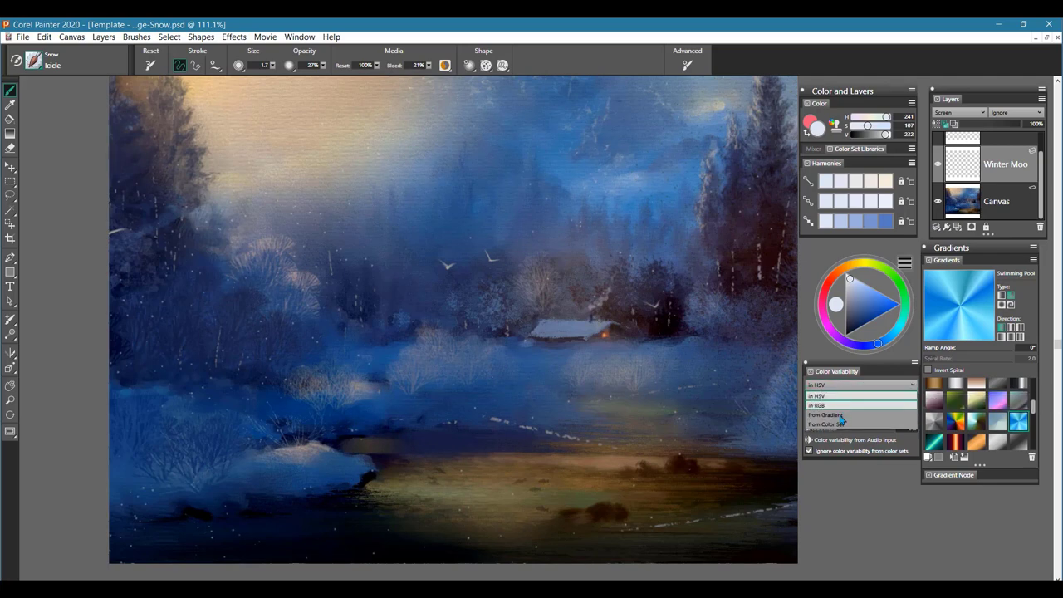
{"action": "left_click", "coordinate": [863, 414]}
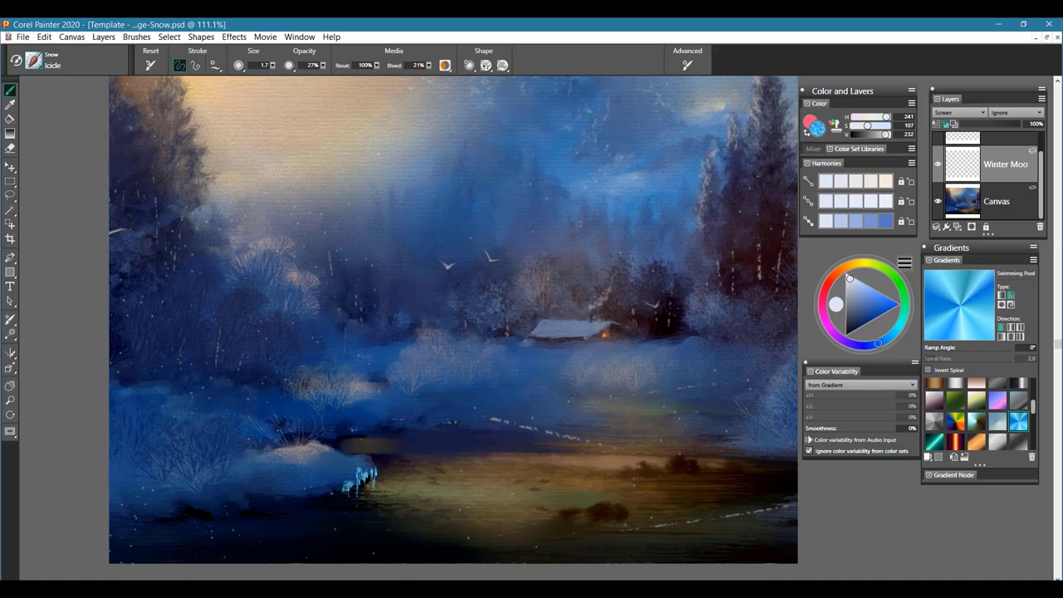
- Paint short bright blue icicles on the Winter Moo layer along the snowbank's lower edge and across the bush behind it
{"action": "left_click_drag", "start_coordinate": [313, 491], "coordinate": [328, 501]}
{"action": "left_click_drag", "start_coordinate": [346, 476], "coordinate": [346, 488]}
{"action": "left_click_drag", "start_coordinate": [368, 479], "coordinate": [368, 489]}
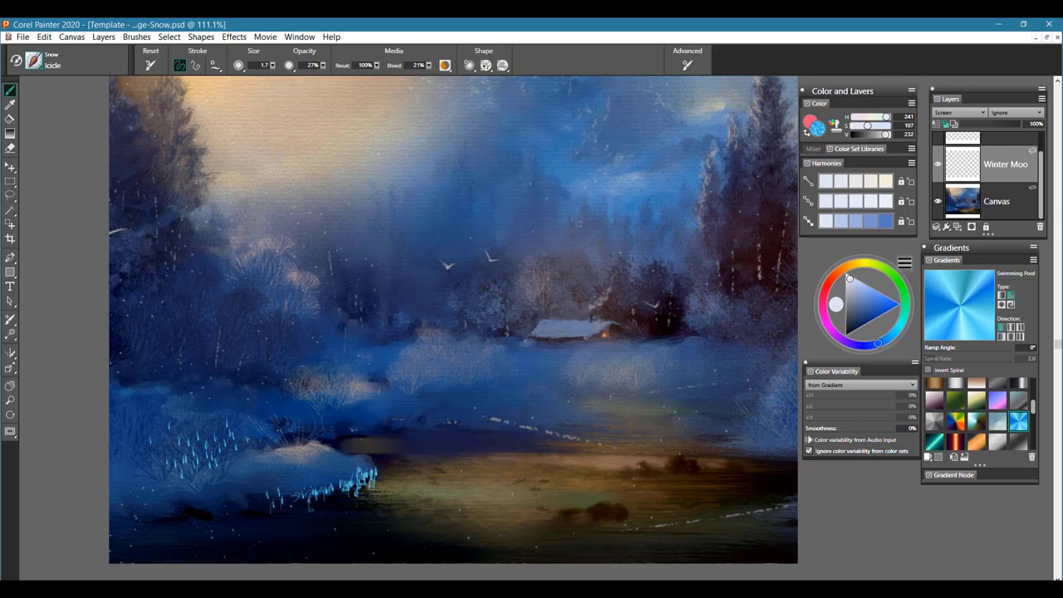
{"action": "left_click_drag", "start_coordinate": [285, 493], "coordinate": [226, 495]}
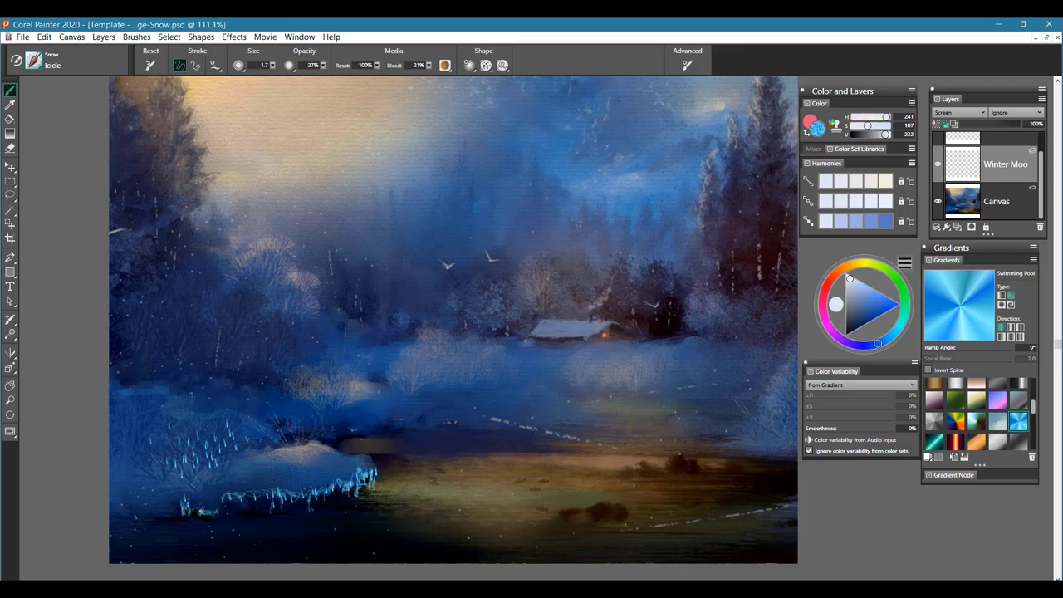
{"action": "left_click_drag", "start_coordinate": [161, 512], "coordinate": [134, 515]}
- Choose the Large Flake brush from the Snow category and select Layer 1
{"action": "left_click", "coordinate": [35, 65]}
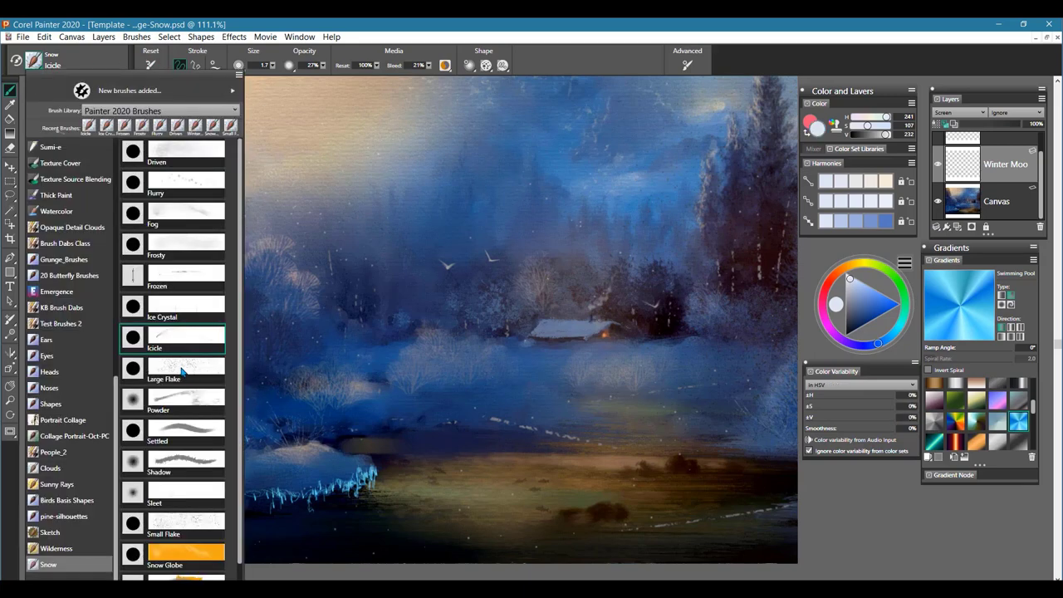
{"action": "left_click", "coordinate": [194, 380]}
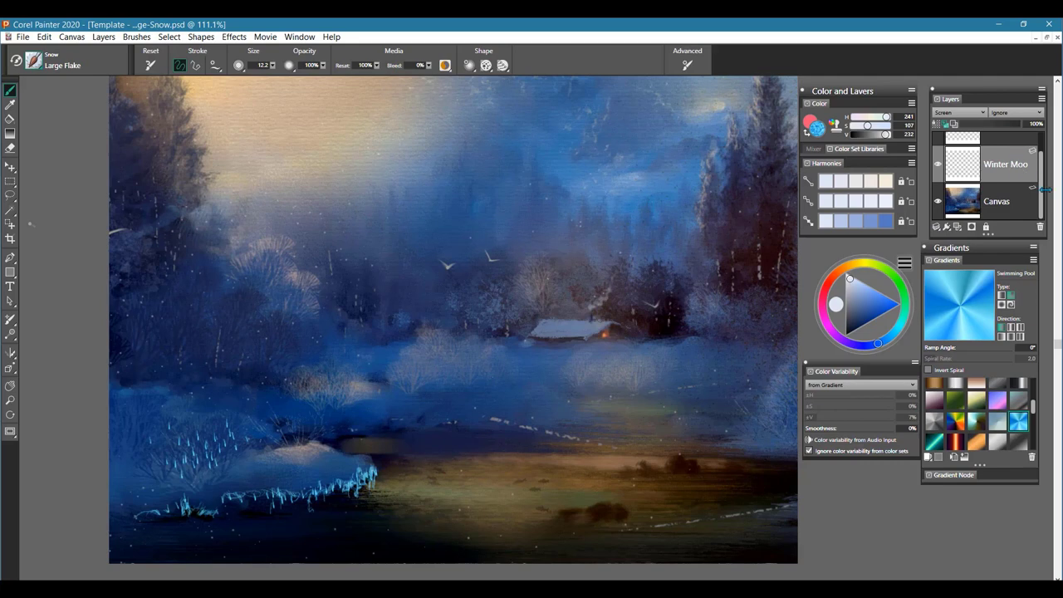
{"action": "scroll", "coordinate": [1038, 187], "scroll_direction": "up", "scroll_amount": 2}
{"action": "left_click", "coordinate": [1011, 152]}
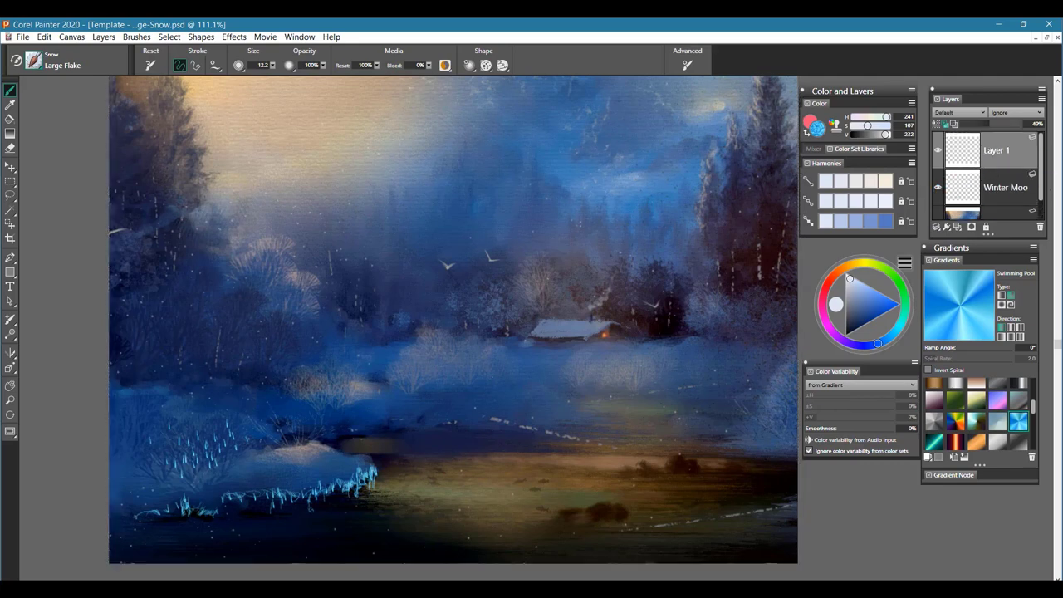
- Hide Layer 1 and the Winter Moo layer to compare them, delete the Winter Moo layer, and unlock Layer 1
{"action": "left_click", "coordinate": [1006, 193]}
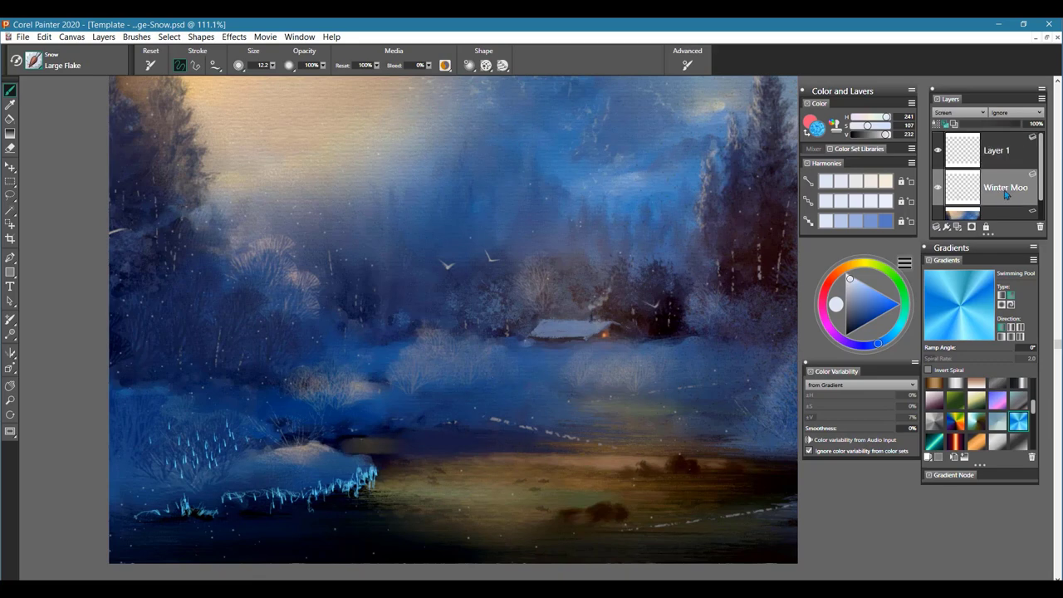
{"action": "left_click", "coordinate": [1005, 155]}
{"action": "left_click", "coordinate": [938, 151]}
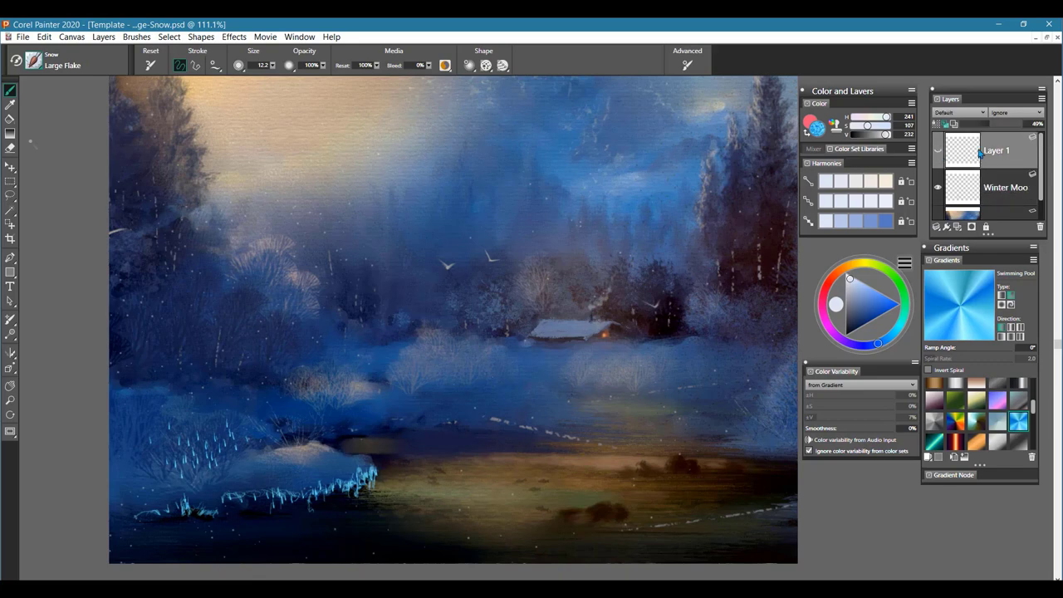
{"action": "left_click", "coordinate": [1006, 190]}
{"action": "left_click", "coordinate": [938, 188]}
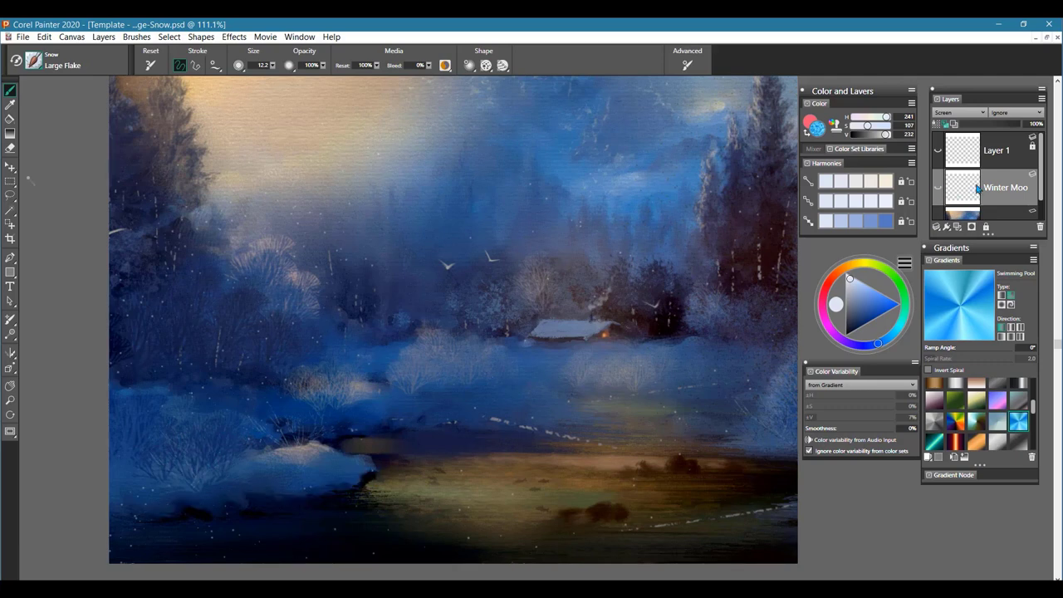
{"action": "left_click", "coordinate": [1039, 225]}
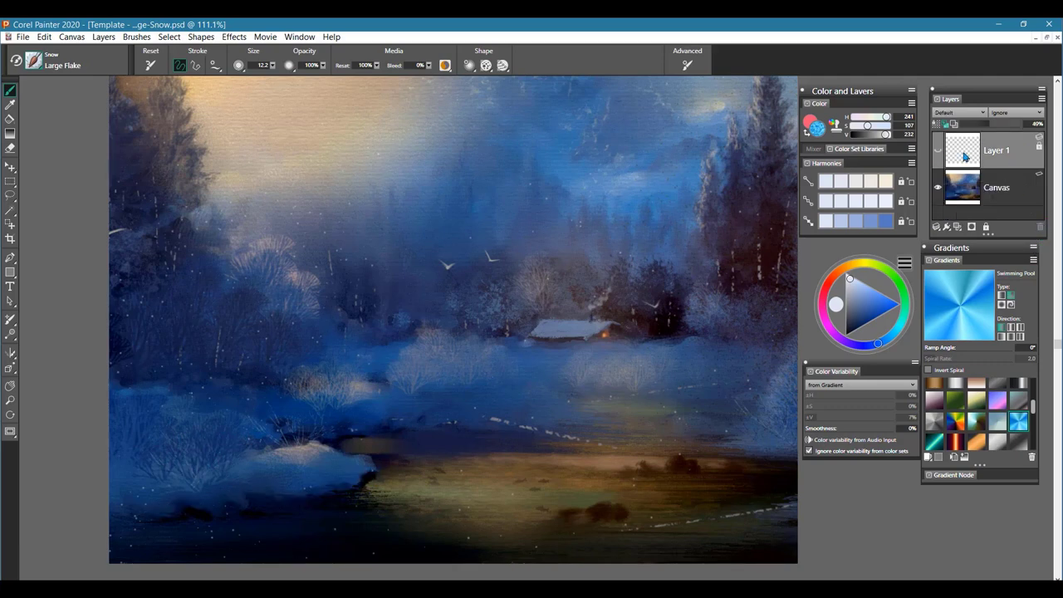
{"action": "left_click", "coordinate": [1039, 147]}
- Scatter pale blue snowflakes over the whole landscape on Layer 1 with the Small Flake brush from the Snow category
{"action": "left_click_drag", "start_coordinate": [851, 281], "coordinate": [851, 281]}
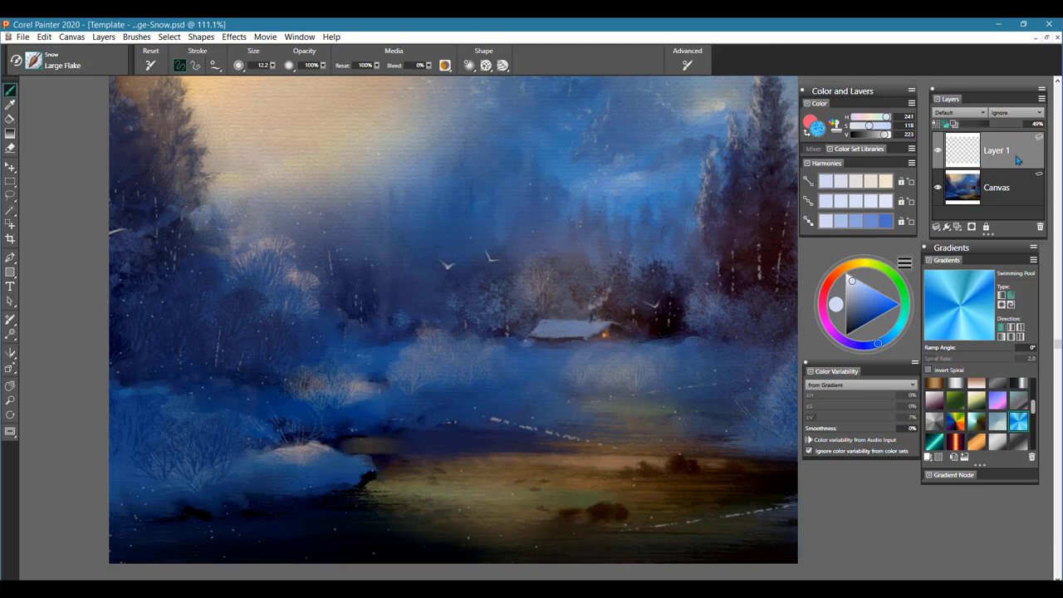
{"action": "left_click", "coordinate": [34, 63]}
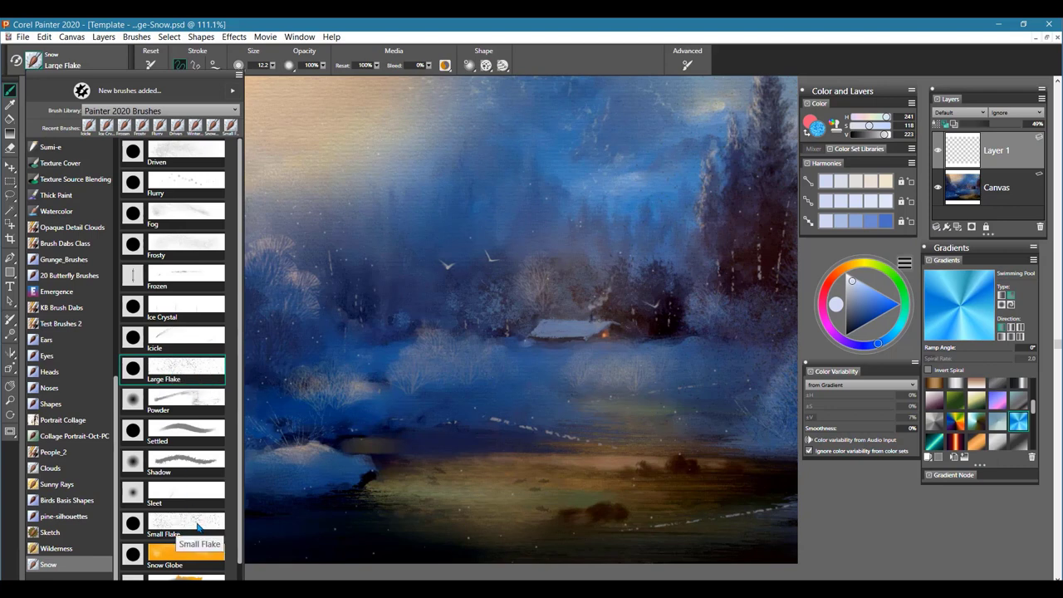
{"action": "left_click", "coordinate": [200, 526]}
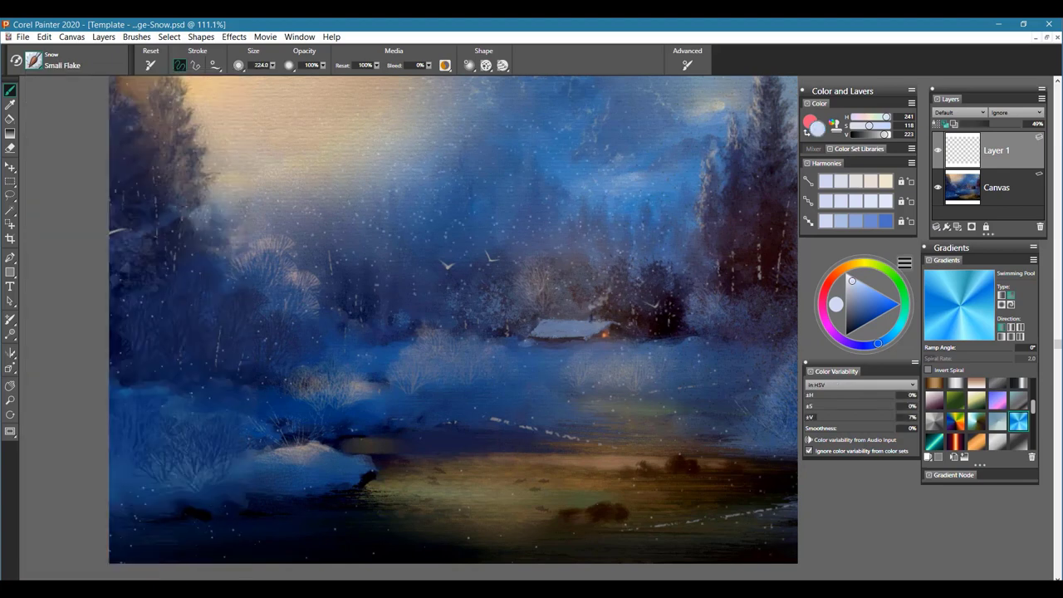
{"action": "left_click_drag", "start_coordinate": [508, 381], "coordinate": [529, 466]}
- Scatter larger snowflakes across the scene on a new layer with the Large Flake brush, and set the layer's opacity to 67%
{"action": "left_click", "coordinate": [958, 227]}
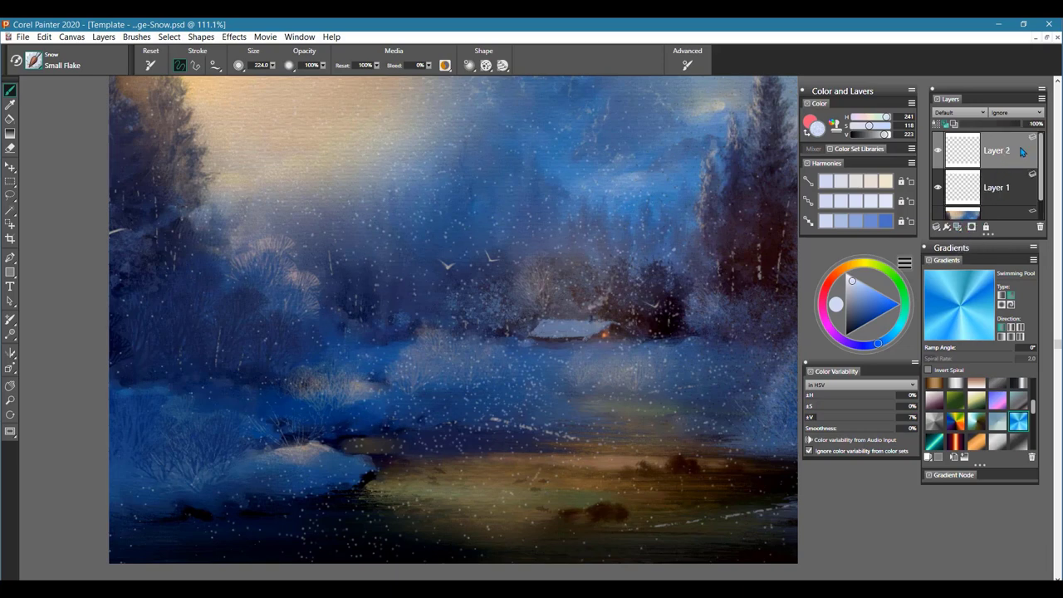
{"action": "left_click", "coordinate": [35, 65]}
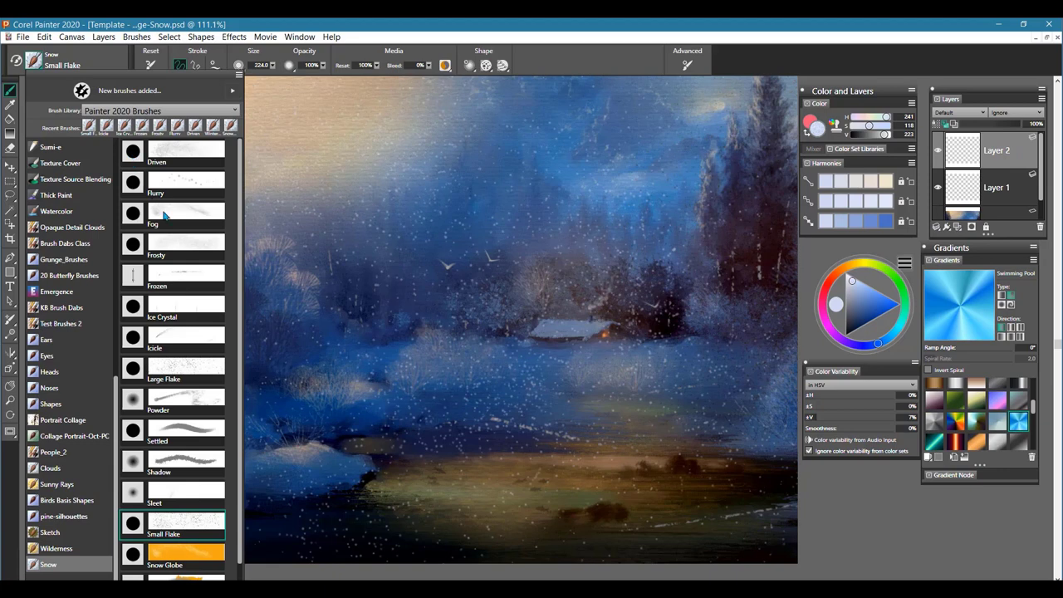
{"action": "left_click", "coordinate": [184, 373]}
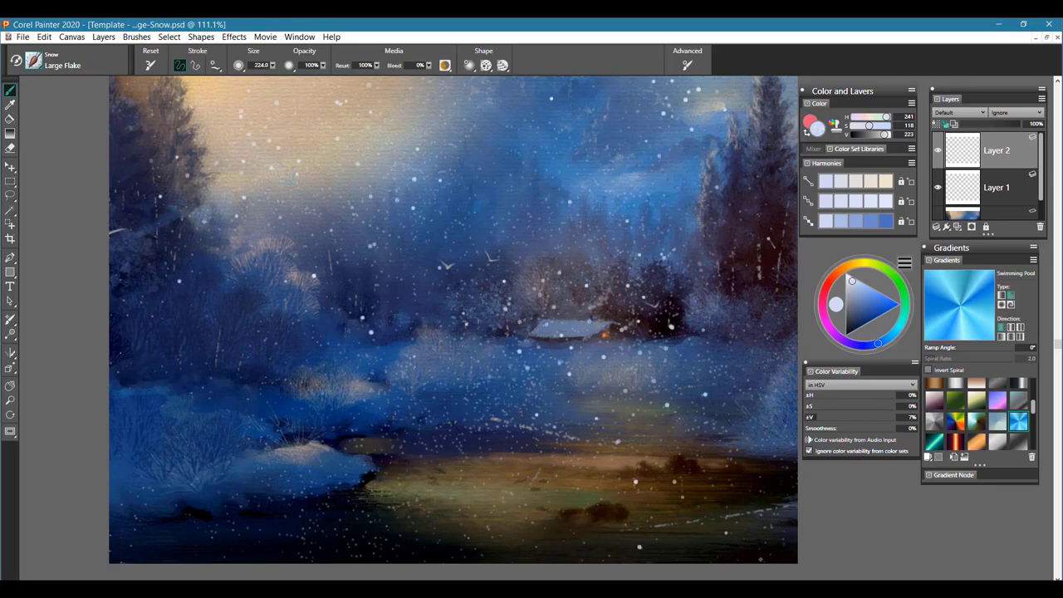
{"action": "left_click_drag", "start_coordinate": [236, 339], "coordinate": [514, 496]}
{"action": "mouse_move", "coordinate": [270, 400]}
{"action": "left_mouse_down"}
{"action": "mouse_move", "coordinate": [357, 410]}
{"action": "mouse_move", "coordinate": [401, 273]}
{"action": "left_mouse_up"}
{"action": "left_click_drag", "start_coordinate": [1025, 130], "coordinate": [994, 131]}
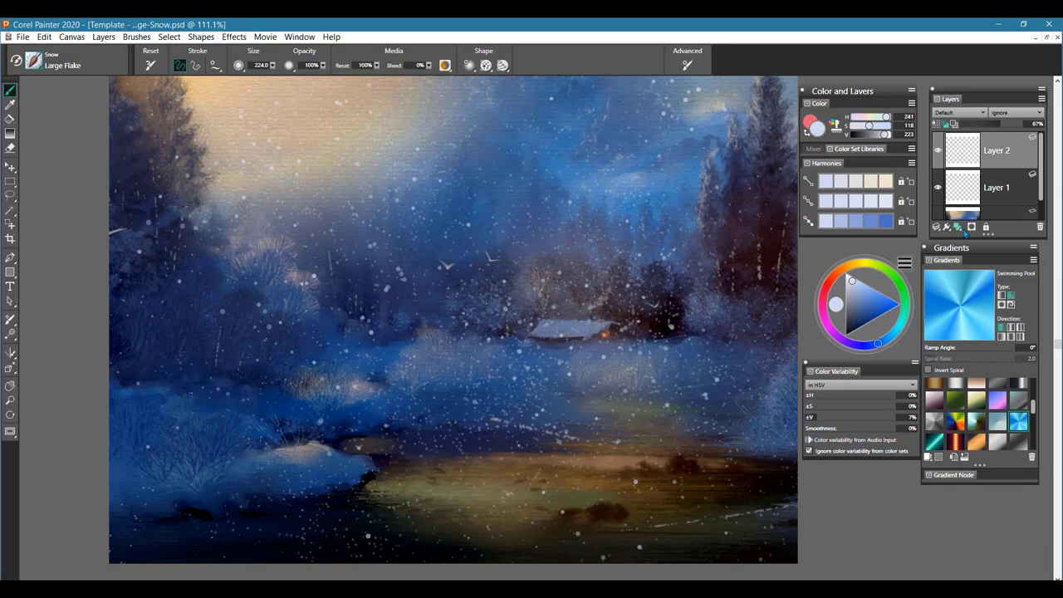
- Add another new layer and choose the Powder brush from the Snow category
{"action": "left_click", "coordinate": [959, 230]}
{"action": "left_click", "coordinate": [34, 64]}
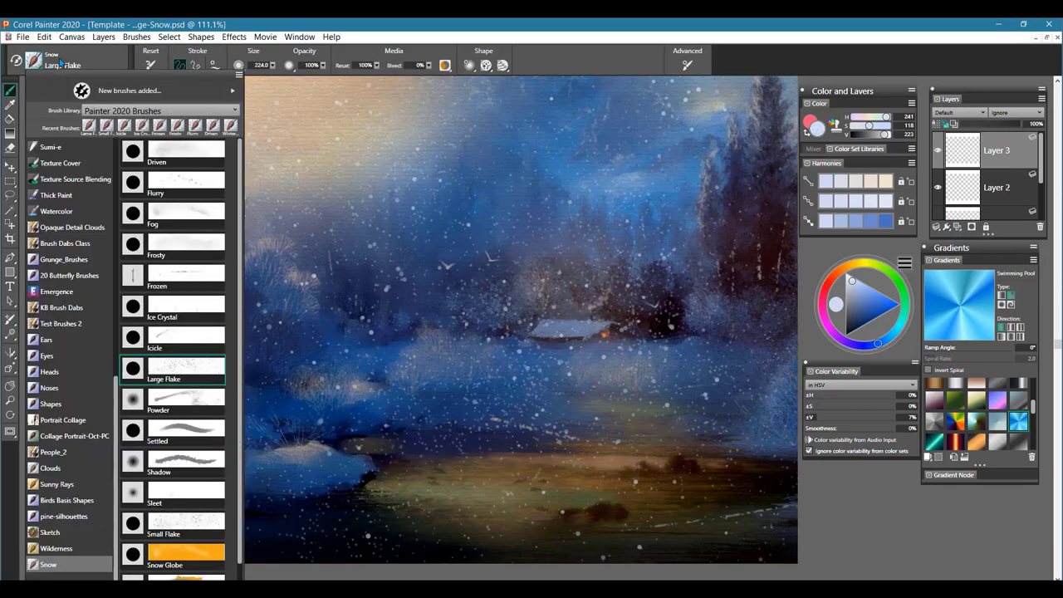
{"action": "left_click", "coordinate": [180, 405]}
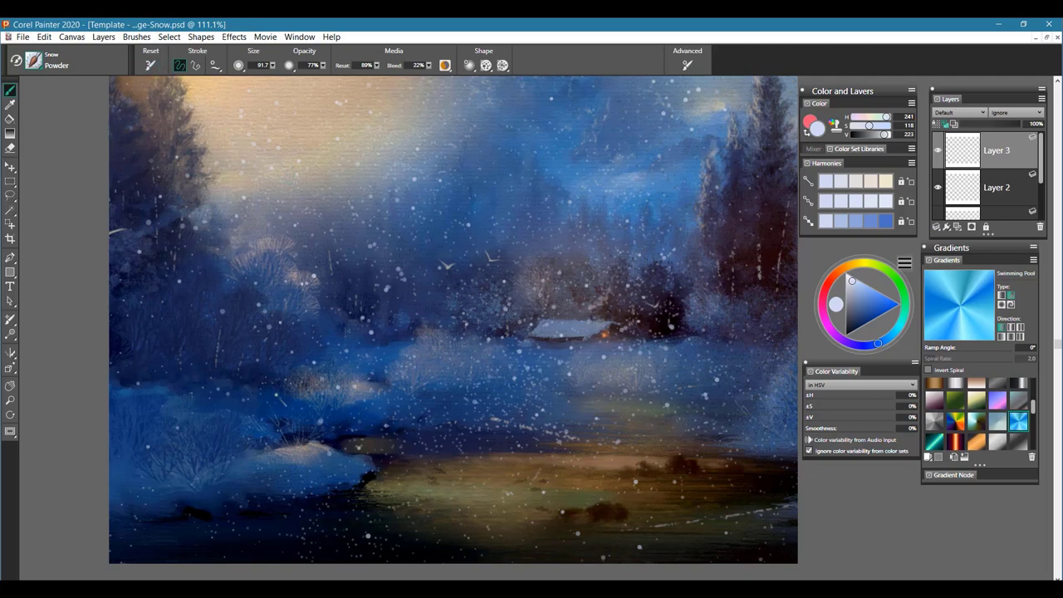
- Try broad Powder strokes on the foreground snowbank, and clear everything on the layer
{"action": "mouse_move", "coordinate": [304, 459]}
{"action": "left_mouse_down"}
{"action": "mouse_move", "coordinate": [274, 465]}
{"action": "mouse_move", "coordinate": [340, 468]}
{"action": "mouse_move", "coordinate": [237, 480]}
{"action": "left_mouse_up"}
{"action": "key", "text": "ctrl+a"}
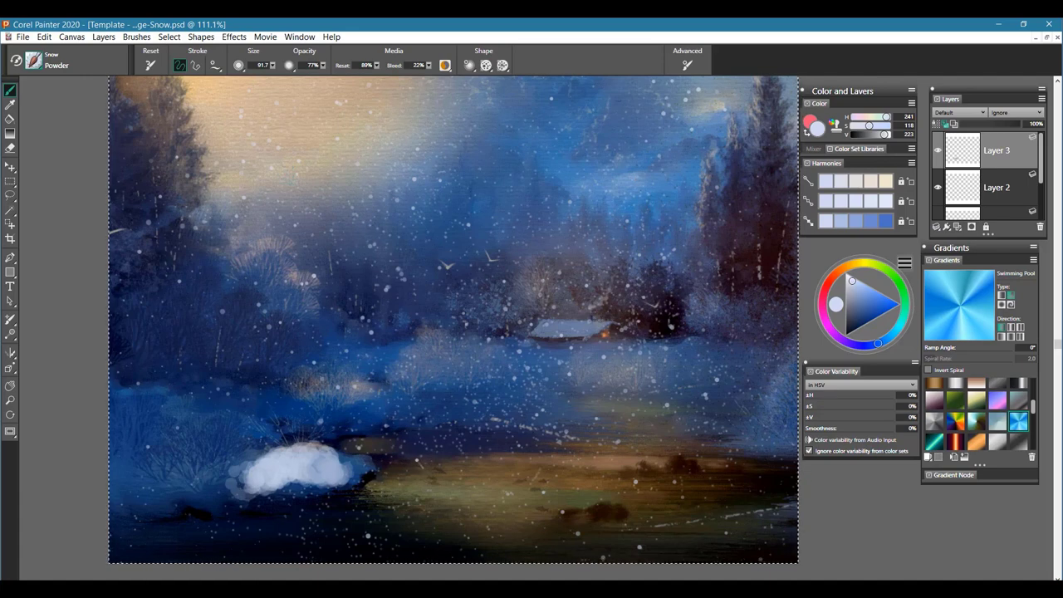
{"action": "key", "text": "Delete"}
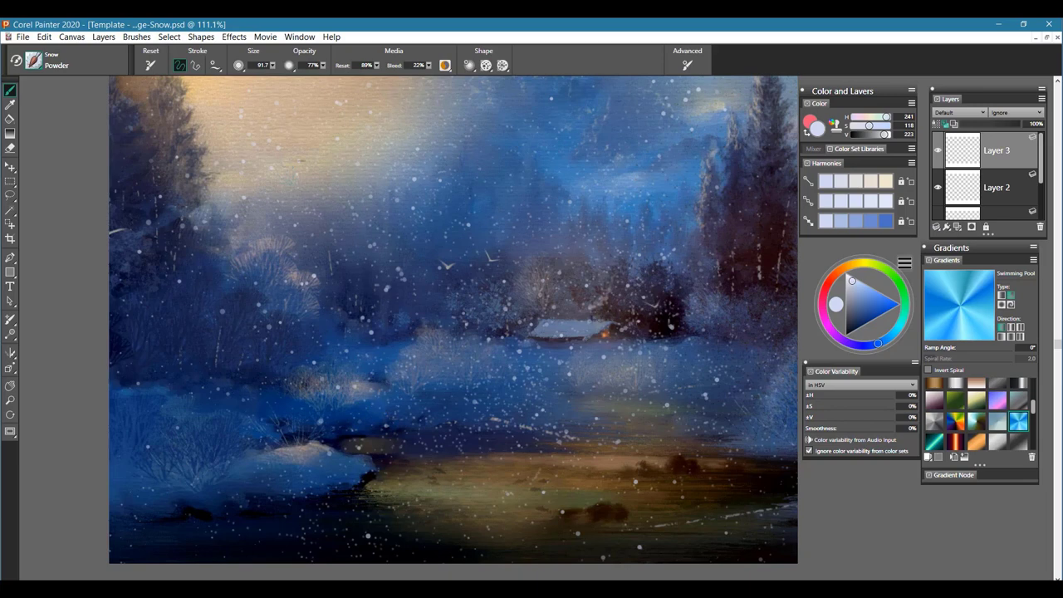
- Paint pale powder snow along the crest of the snowbank's right end, using the Powder brush at sizes 16.4 and 28.1
{"action": "left_click_drag", "start_coordinate": [272, 65], "coordinate": [246, 73]}
{"action": "mouse_move", "coordinate": [316, 455]}
{"action": "left_mouse_down"}
{"action": "mouse_move", "coordinate": [371, 463]}
{"action": "mouse_move", "coordinate": [302, 446]}
{"action": "left_mouse_up"}
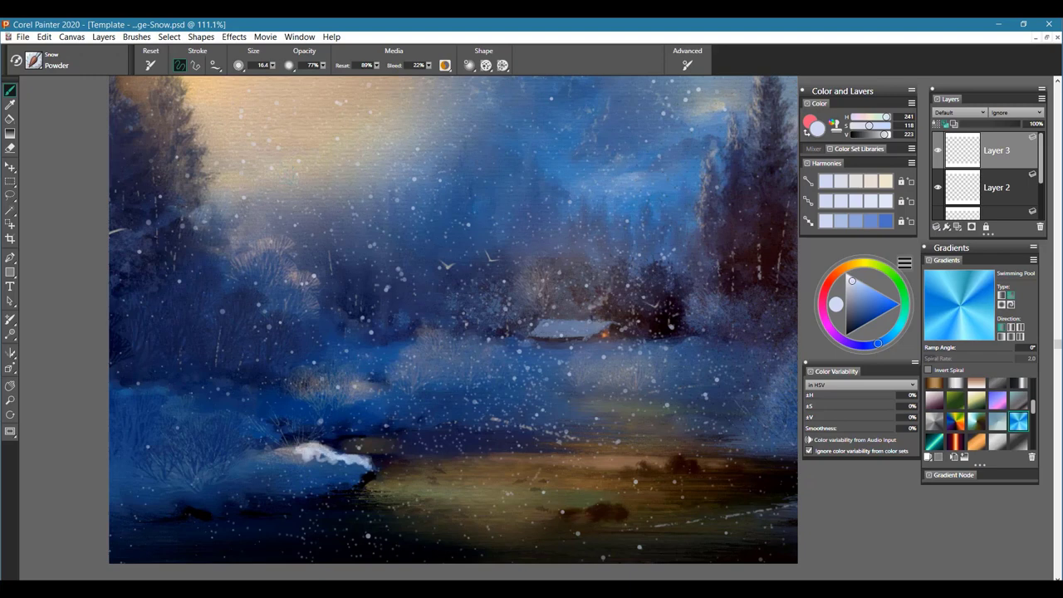
{"action": "left_click_drag", "start_coordinate": [273, 65], "coordinate": [284, 67]}
{"action": "mouse_move", "coordinate": [274, 455]}
{"action": "left_mouse_down"}
{"action": "mouse_move", "coordinate": [312, 449]}
{"action": "mouse_move", "coordinate": [321, 459]}
{"action": "left_mouse_up"}
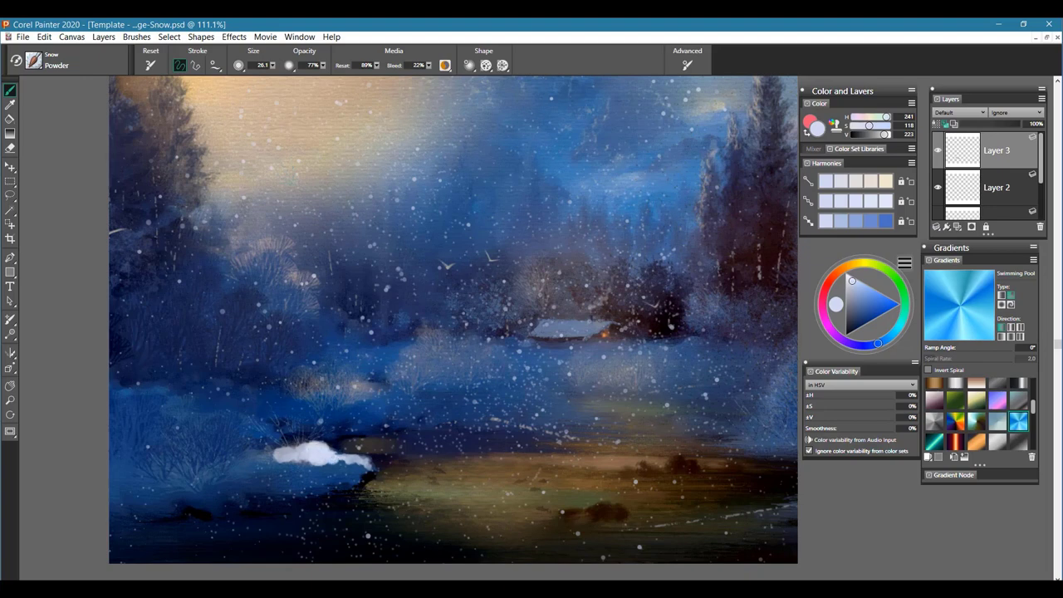
{"action": "left_click_drag", "start_coordinate": [339, 461], "coordinate": [365, 465]}
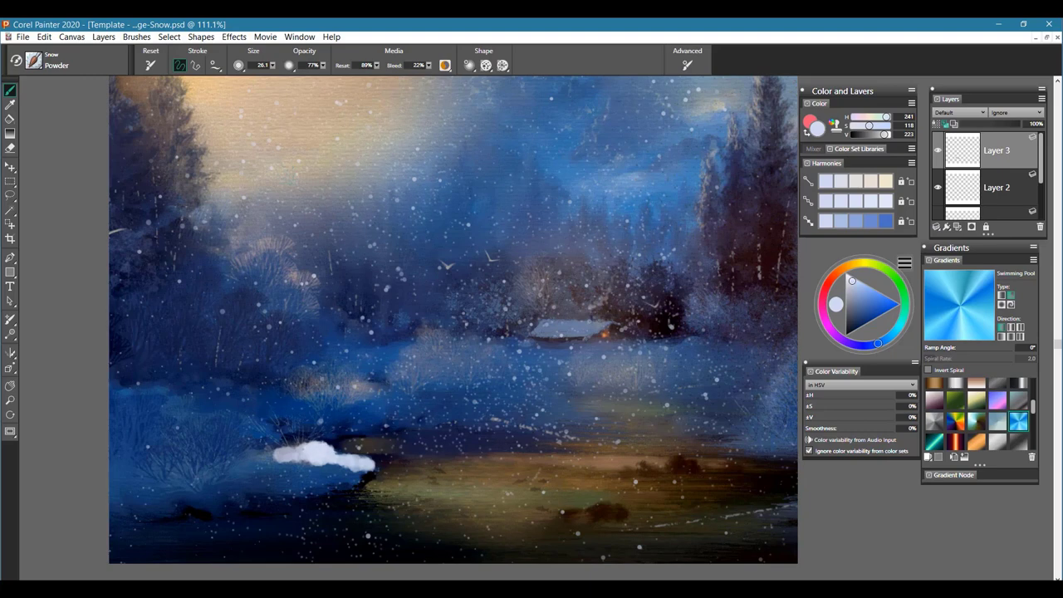
- Extend the powder snow over the snowbank and along the shore to the painting's left edge
{"action": "mouse_move", "coordinate": [287, 452]}
{"action": "left_mouse_down"}
{"action": "mouse_move", "coordinate": [236, 462]}
{"action": "mouse_move", "coordinate": [354, 468]}
{"action": "mouse_move", "coordinate": [233, 466]}
{"action": "mouse_move", "coordinate": [337, 464]}
{"action": "mouse_move", "coordinate": [341, 476]}
{"action": "mouse_move", "coordinate": [363, 470]}
{"action": "mouse_move", "coordinate": [365, 456]}
{"action": "mouse_move", "coordinate": [354, 458]}
{"action": "mouse_move", "coordinate": [367, 455]}
{"action": "mouse_move", "coordinate": [241, 458]}
{"action": "mouse_move", "coordinate": [222, 476]}
{"action": "mouse_move", "coordinate": [237, 480]}
{"action": "mouse_move", "coordinate": [213, 485]}
{"action": "mouse_move", "coordinate": [249, 470]}
{"action": "mouse_move", "coordinate": [203, 484]}
{"action": "mouse_move", "coordinate": [115, 481]}
{"action": "mouse_move", "coordinate": [235, 496]}
{"action": "mouse_move", "coordinate": [277, 479]}
{"action": "mouse_move", "coordinate": [332, 482]}
{"action": "mouse_move", "coordinate": [249, 479]}
{"action": "mouse_move", "coordinate": [311, 475]}
{"action": "mouse_move", "coordinate": [272, 472]}
{"action": "mouse_move", "coordinate": [199, 488]}
{"action": "left_mouse_up"}
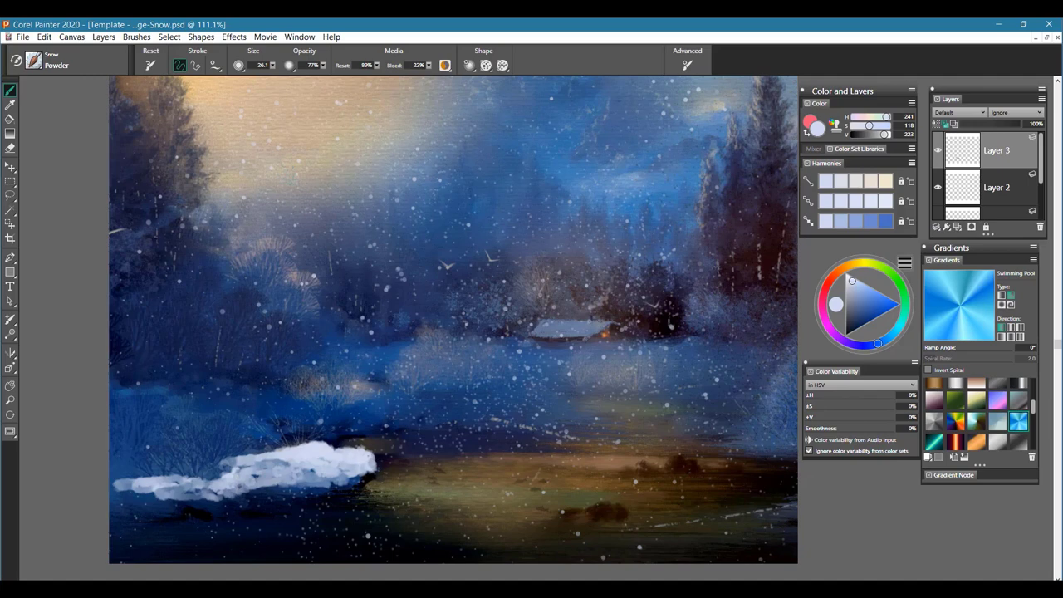
{"action": "left_click_drag", "start_coordinate": [352, 467], "coordinate": [239, 472]}
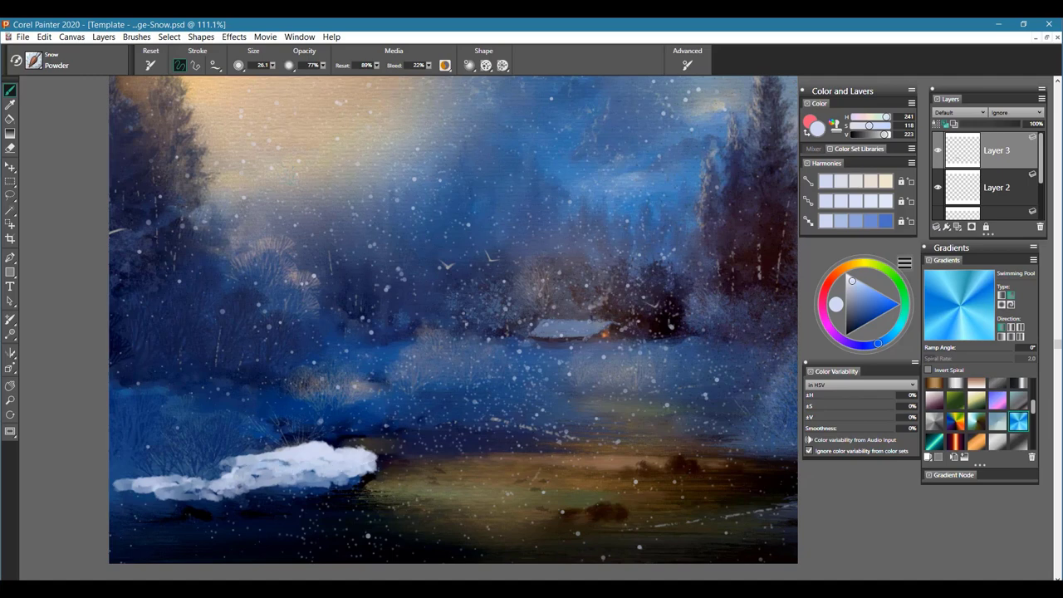
{"action": "left_click_drag", "start_coordinate": [131, 483], "coordinate": [118, 489]}
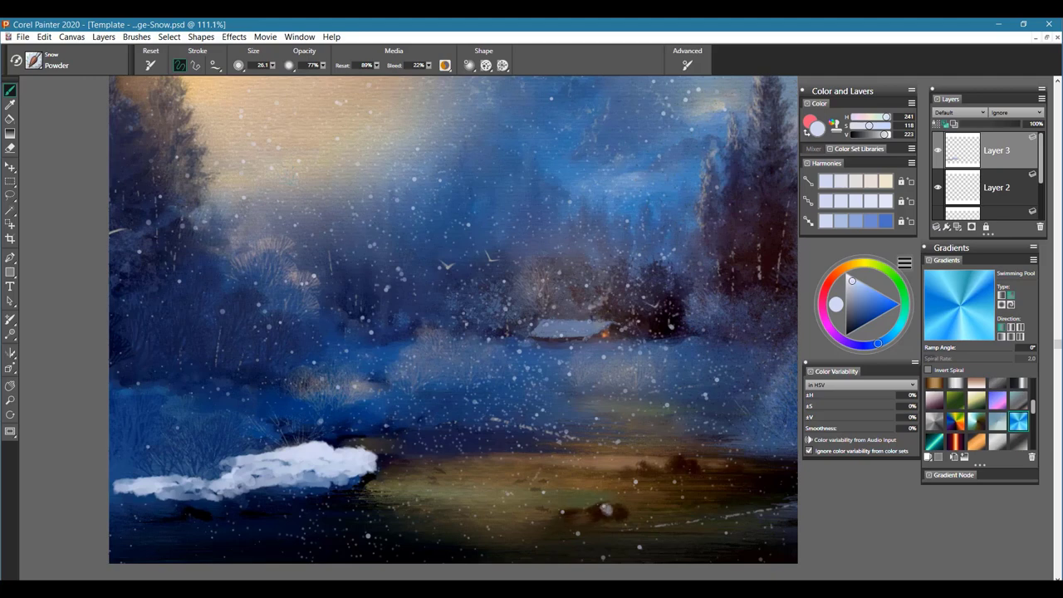
- Dab powder snow onto the dark rocks in the brown water and at two spots between them
{"action": "left_click", "coordinate": [604, 508]}
{"action": "left_click", "coordinate": [615, 511]}
{"action": "left_click_drag", "start_coordinate": [678, 462], "coordinate": [678, 463]}
{"action": "left_click", "coordinate": [664, 467]}
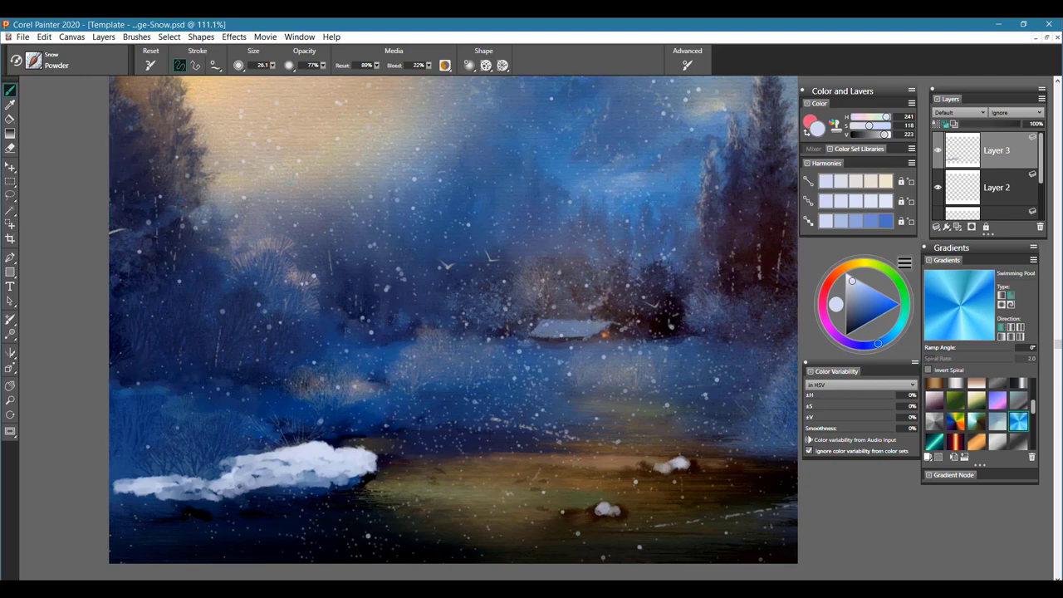
{"action": "left_click", "coordinate": [650, 470]}
{"action": "left_click", "coordinate": [586, 484]}
{"action": "left_click", "coordinate": [652, 484]}
- Thicken the powder snow on the snowbank and build out its lower edge over the dark rocks and water
{"action": "left_click_drag", "start_coordinate": [325, 476], "coordinate": [305, 475]}
{"action": "left_click_drag", "start_coordinate": [239, 476], "coordinate": [217, 478]}
{"action": "left_click_drag", "start_coordinate": [136, 484], "coordinate": [114, 484]}
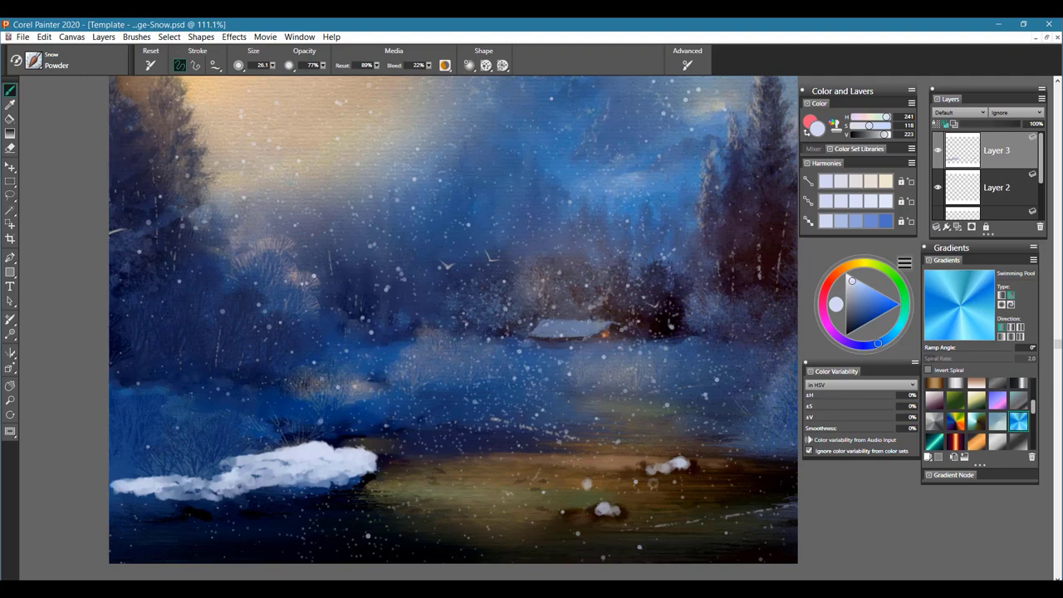
{"action": "mouse_move", "coordinate": [201, 512]}
{"action": "left_mouse_down"}
{"action": "mouse_move", "coordinate": [336, 486]}
{"action": "mouse_move", "coordinate": [129, 498]}
{"action": "mouse_move", "coordinate": [166, 508]}
{"action": "mouse_move", "coordinate": [125, 498]}
{"action": "mouse_move", "coordinate": [382, 483]}
{"action": "left_mouse_up"}
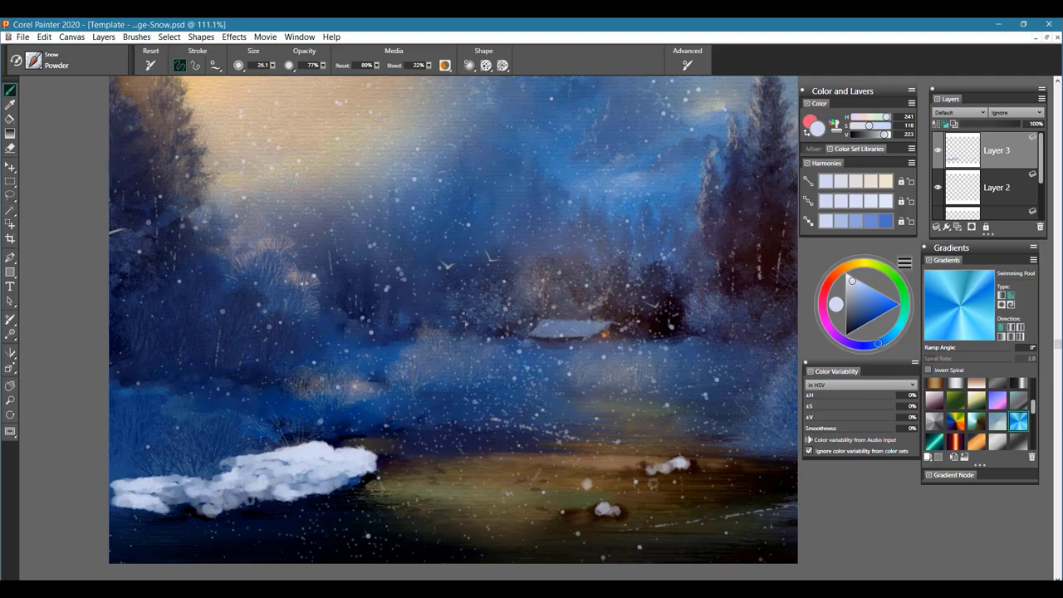
- Shade the snowbank's lower edge with near-black blue sampled from the water and grey-blue sampled from the snow's shadow
{"action": "left_click", "coordinate": [309, 503], "text": "alt"}
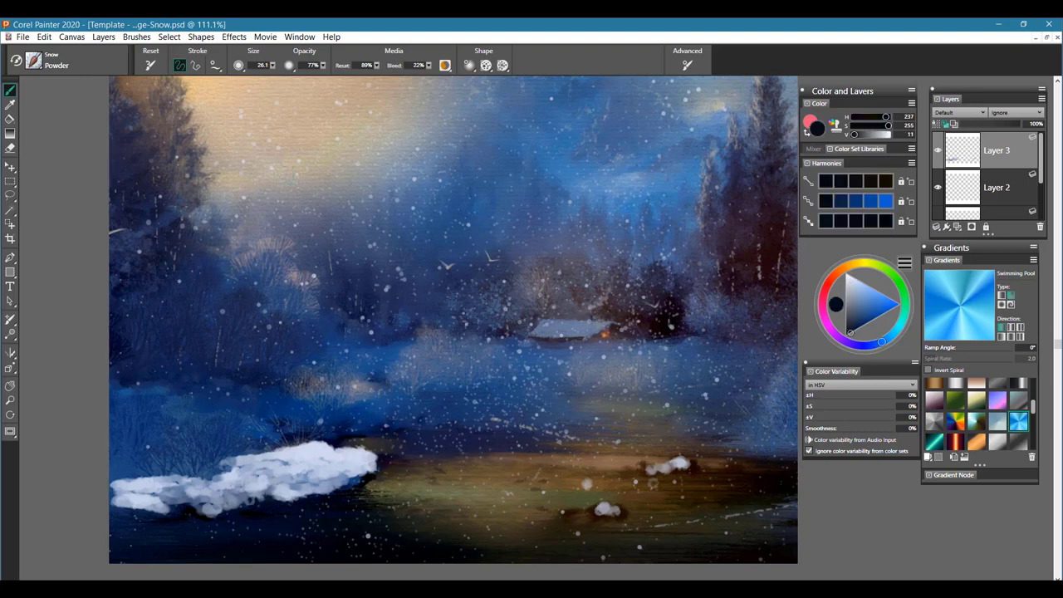
{"action": "mouse_move", "coordinate": [272, 494]}
{"action": "left_mouse_down"}
{"action": "mouse_move", "coordinate": [295, 496]}
{"action": "mouse_move", "coordinate": [228, 510]}
{"action": "mouse_move", "coordinate": [182, 501]}
{"action": "left_mouse_up"}
{"action": "left_click", "coordinate": [176, 498], "text": "alt"}
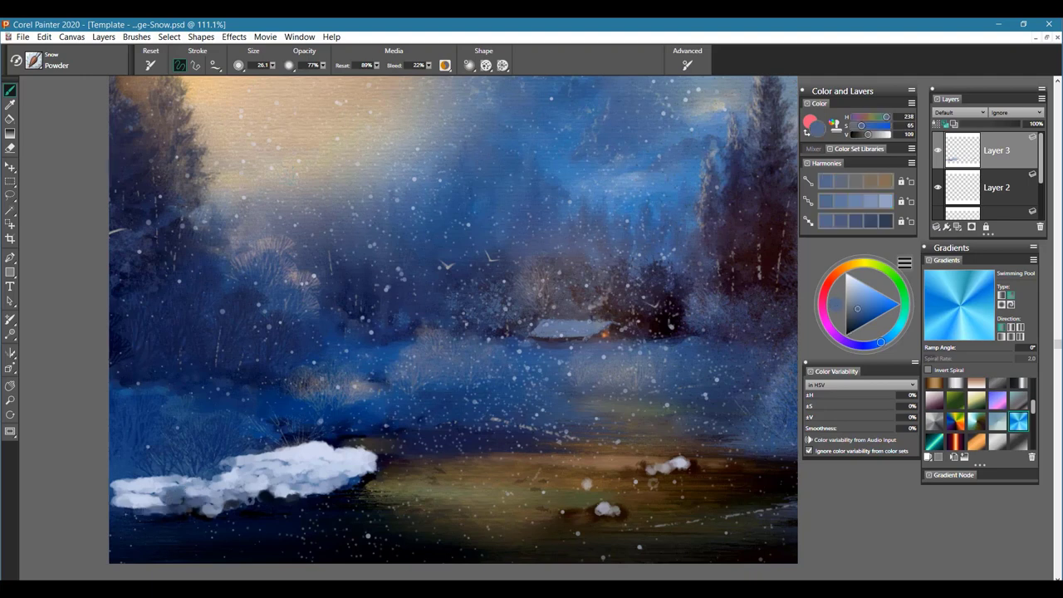
{"action": "left_click_drag", "start_coordinate": [277, 497], "coordinate": [264, 500]}
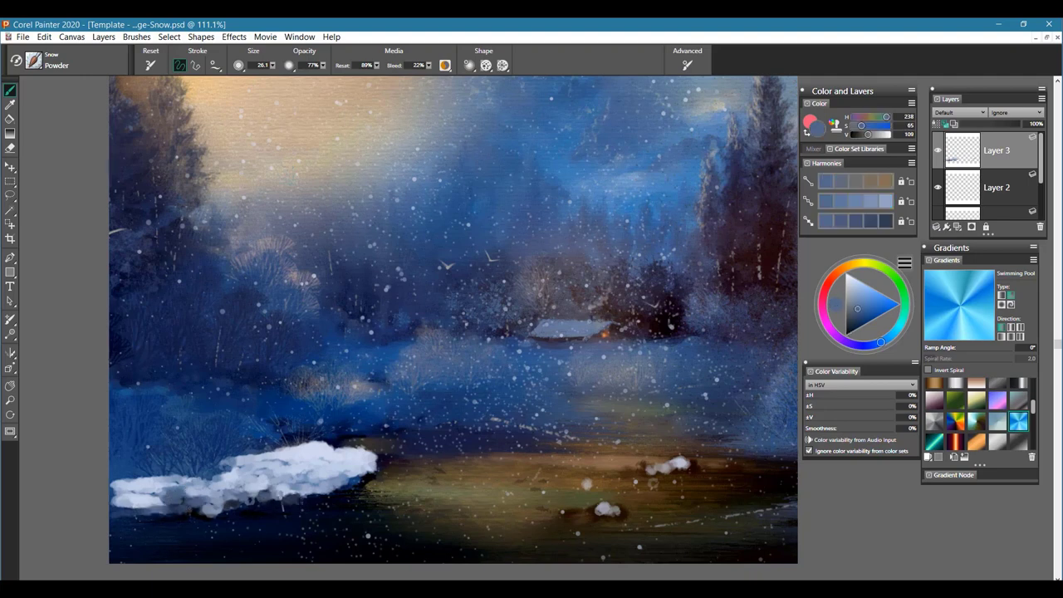
- Highlight the distant cabin's snowy roof with the Settled brush, using near-white, grey-blue and pale blue sampled from the painting
{"action": "left_click", "coordinate": [34, 61]}
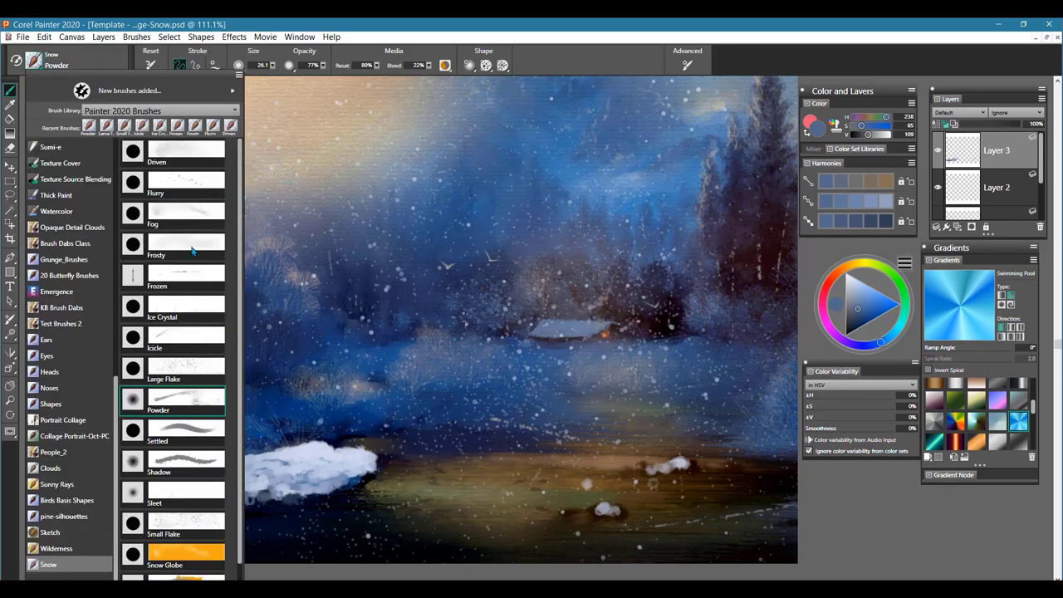
{"action": "left_click", "coordinate": [184, 433]}
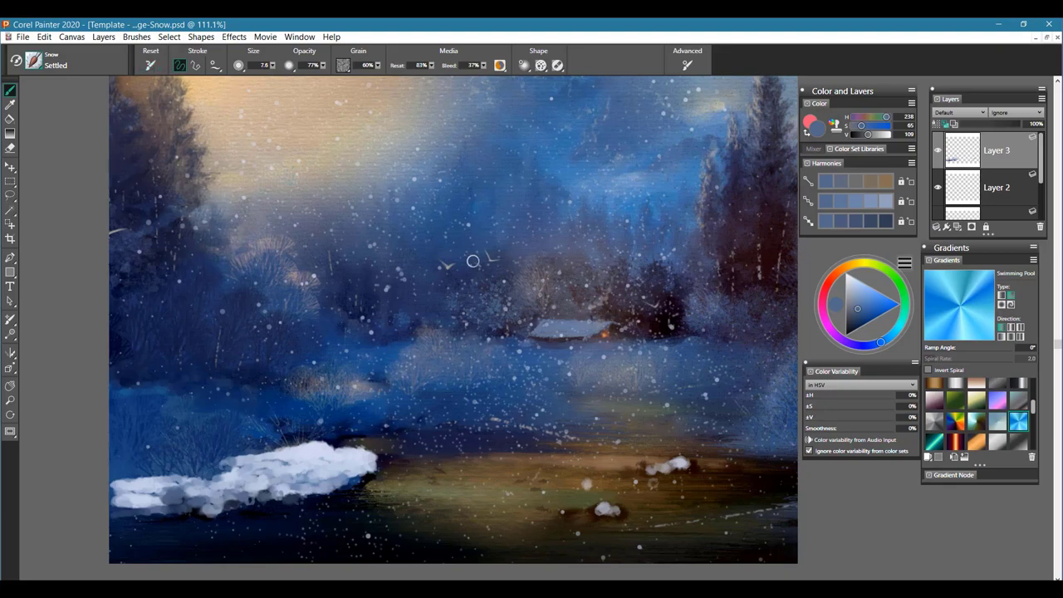
{"action": "left_click", "coordinate": [563, 322], "text": "alt"}
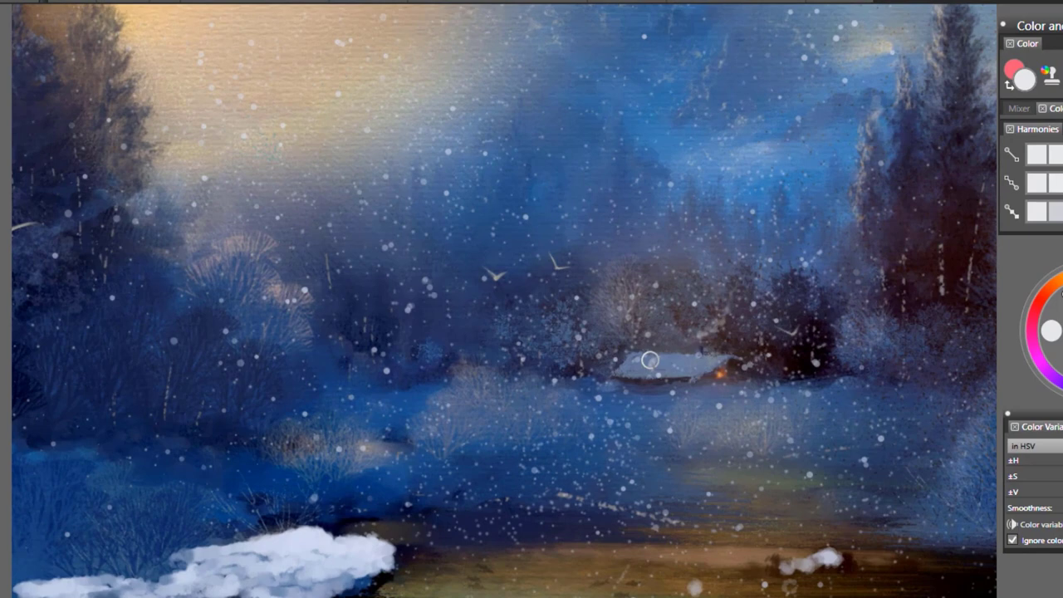
{"action": "left_click_drag", "start_coordinate": [572, 332], "coordinate": [595, 329]}
{"action": "left_click", "coordinate": [669, 363], "text": "alt"}
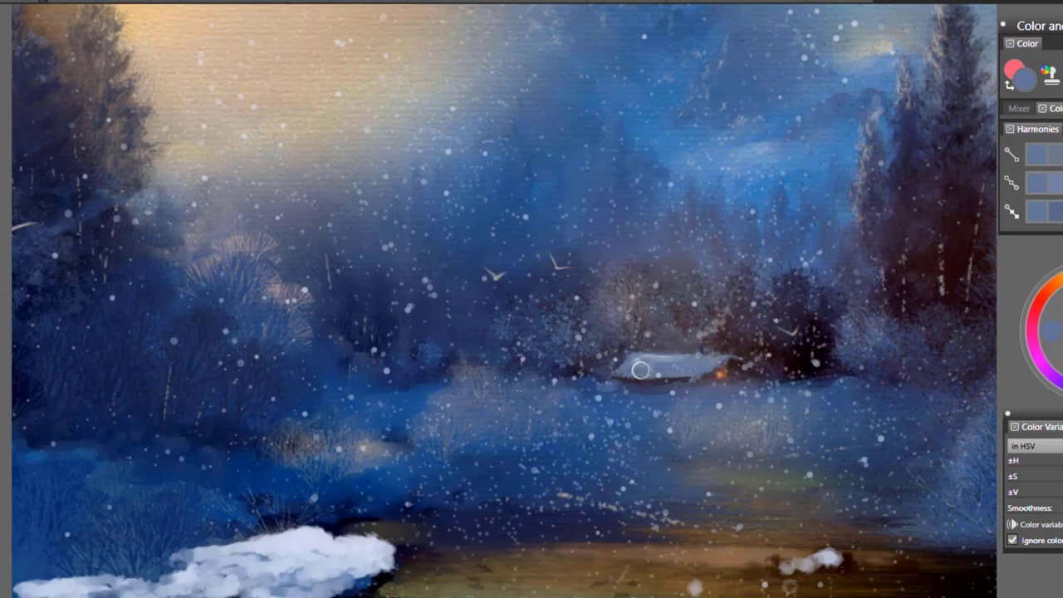
{"action": "left_click", "coordinate": [672, 357], "text": "alt"}
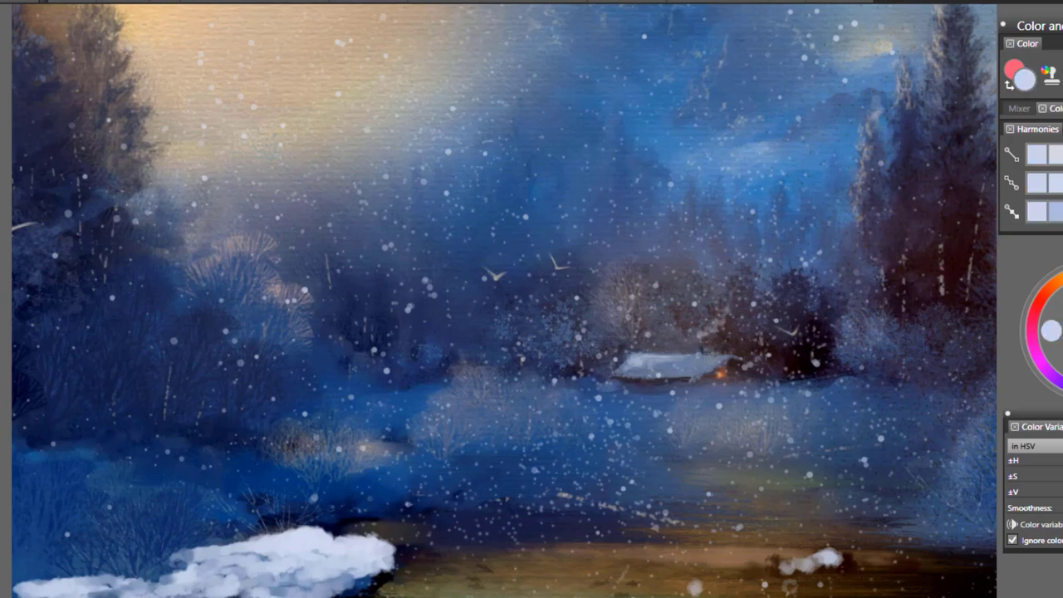
- Draw thin pale-blue bare branches with the Settled brush in the dark woods across from the cabin
{"action": "left_click_drag", "start_coordinate": [435, 340], "coordinate": [438, 339]}
{"action": "left_click_drag", "start_coordinate": [415, 380], "coordinate": [422, 320]}
{"action": "left_click_drag", "start_coordinate": [420, 358], "coordinate": [437, 308]}
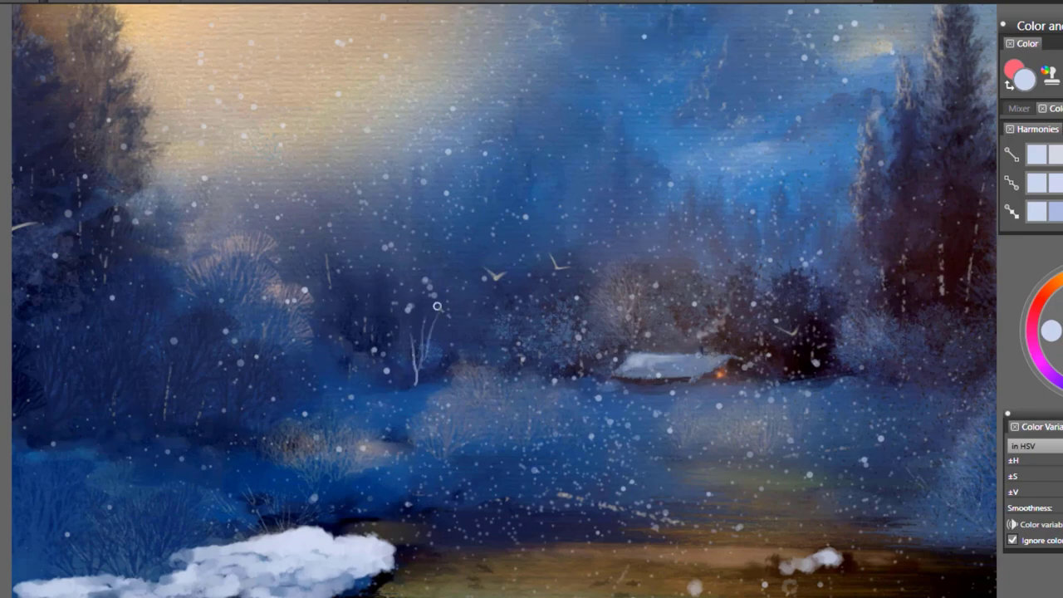
{"action": "mouse_move", "coordinate": [413, 378]}
{"action": "left_mouse_down"}
{"action": "mouse_move", "coordinate": [410, 357]}
{"action": "mouse_move", "coordinate": [443, 326]}
{"action": "left_mouse_up"}
- Draw a cluster of pale bare trunks and branches in the dark woods beside the cabin's glowing light
{"action": "mouse_move", "coordinate": [792, 342]}
{"action": "left_mouse_down"}
{"action": "mouse_move", "coordinate": [795, 371]}
{"action": "mouse_move", "coordinate": [800, 312]}
{"action": "left_mouse_up"}
{"action": "left_click_drag", "start_coordinate": [798, 375], "coordinate": [818, 287]}
{"action": "left_click_drag", "start_coordinate": [808, 340], "coordinate": [828, 287]}
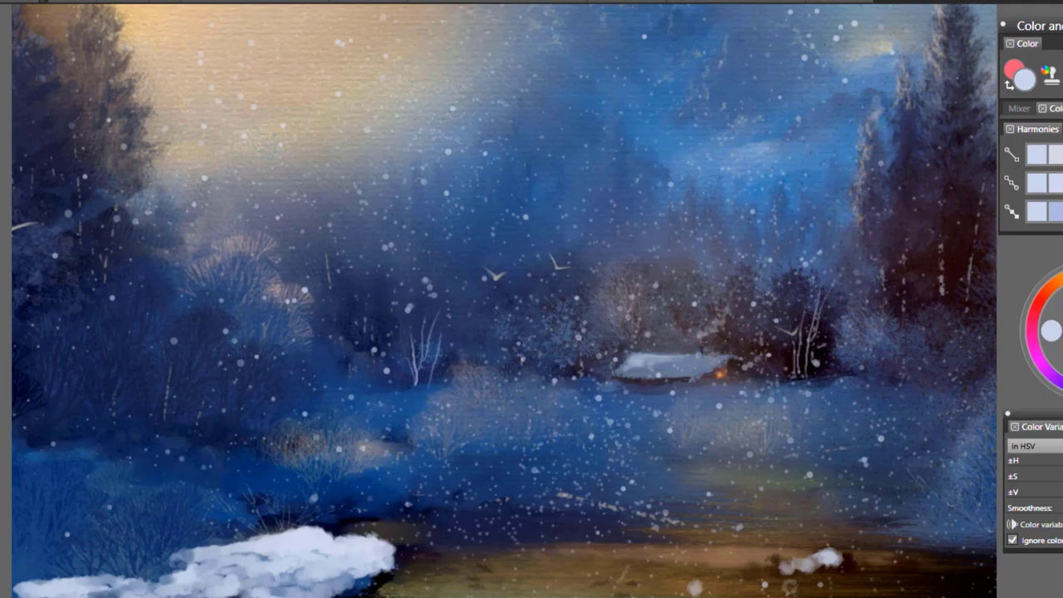
{"action": "left_click_drag", "start_coordinate": [779, 375], "coordinate": [764, 304]}
{"action": "mouse_move", "coordinate": [770, 336]}
{"action": "left_mouse_down"}
{"action": "mouse_move", "coordinate": [773, 294]}
{"action": "mouse_move", "coordinate": [799, 308]}
{"action": "left_mouse_up"}
{"action": "mouse_move", "coordinate": [779, 363]}
{"action": "left_mouse_down"}
{"action": "mouse_move", "coordinate": [781, 347]}
{"action": "mouse_move", "coordinate": [759, 361]}
{"action": "mouse_move", "coordinate": [742, 336]}
{"action": "mouse_move", "coordinate": [756, 332]}
{"action": "mouse_move", "coordinate": [738, 291]}
{"action": "left_mouse_up"}
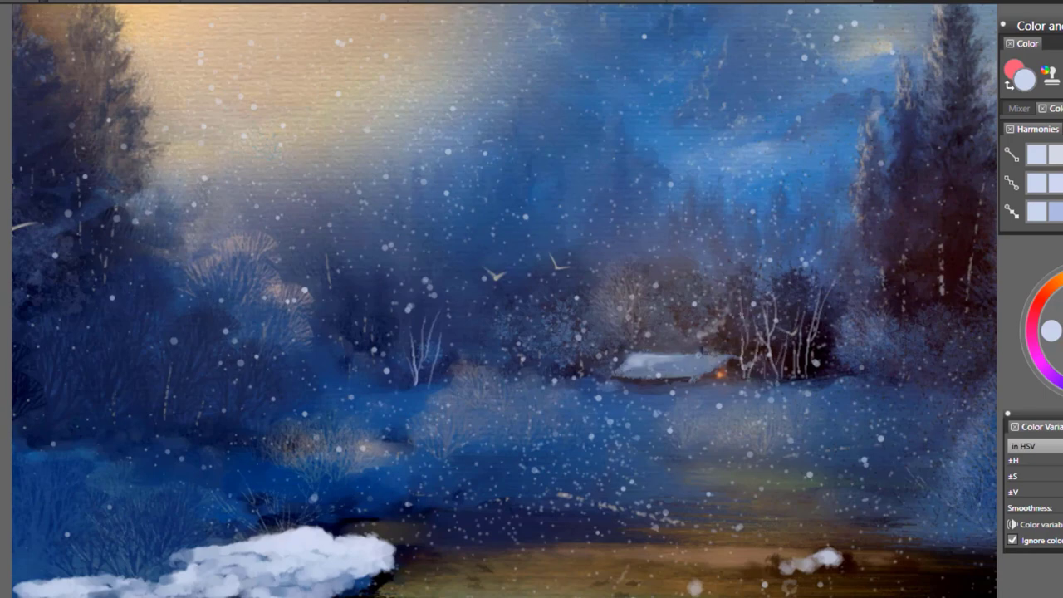
{"action": "left_click_drag", "start_coordinate": [743, 332], "coordinate": [738, 307]}
{"action": "left_click_drag", "start_coordinate": [800, 367], "coordinate": [799, 353]}
- Widen the distant branch clump with more stems and add short pale trunks beside and in front of the cabin
{"action": "mouse_move", "coordinate": [442, 360]}
{"action": "left_mouse_down"}
{"action": "mouse_move", "coordinate": [452, 317]}
{"action": "mouse_move", "coordinate": [475, 304]}
{"action": "left_mouse_up"}
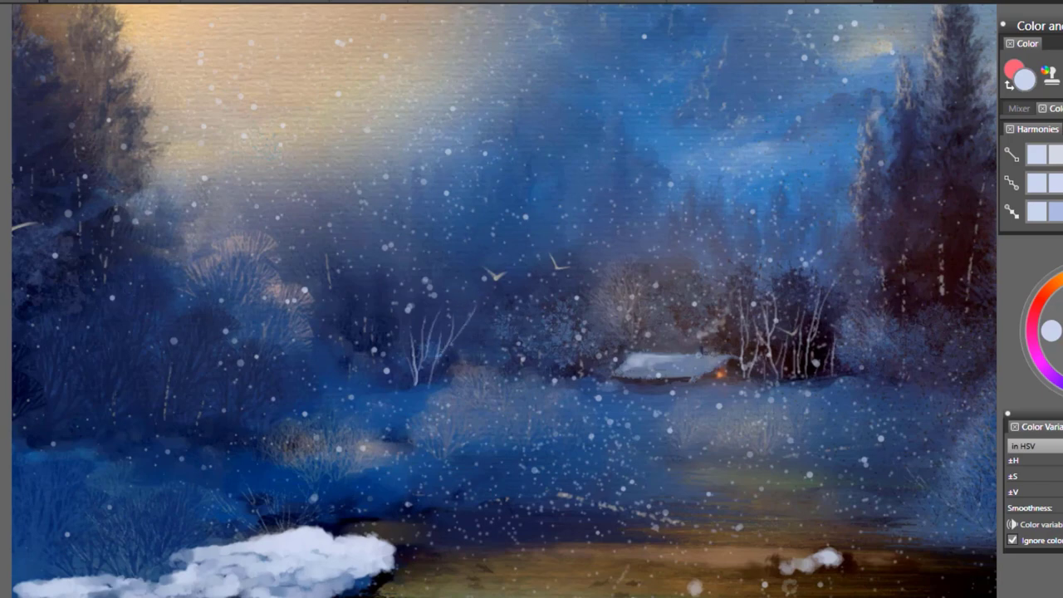
{"action": "left_click_drag", "start_coordinate": [398, 384], "coordinate": [382, 295]}
{"action": "left_click_drag", "start_coordinate": [402, 380], "coordinate": [401, 345]}
{"action": "left_click_drag", "start_coordinate": [583, 377], "coordinate": [582, 335]}
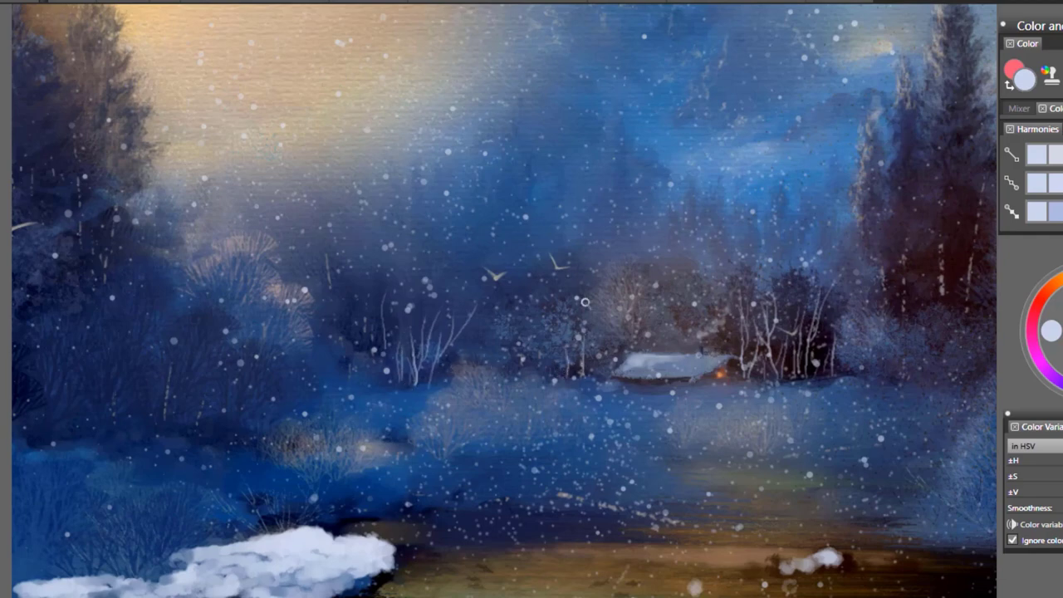
{"action": "left_click_drag", "start_coordinate": [608, 375], "coordinate": [607, 355]}
{"action": "mouse_move", "coordinate": [649, 399]}
{"action": "left_mouse_down"}
{"action": "mouse_move", "coordinate": [652, 375]}
{"action": "mouse_move", "coordinate": [664, 377]}
{"action": "mouse_move", "coordinate": [684, 339]}
{"action": "left_mouse_up"}
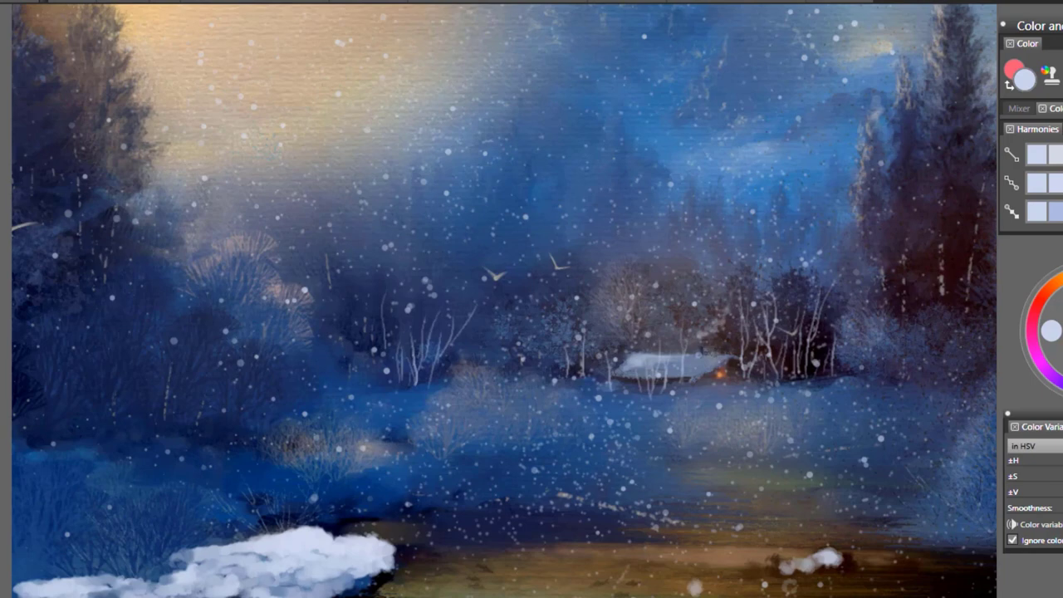
- Shade the foreground snowbank with the Shadow brush, using light blue (H 243, S 130, V 182) and dark blue sampled near its lower edge
{"action": "left_click", "coordinate": [50, 2]}
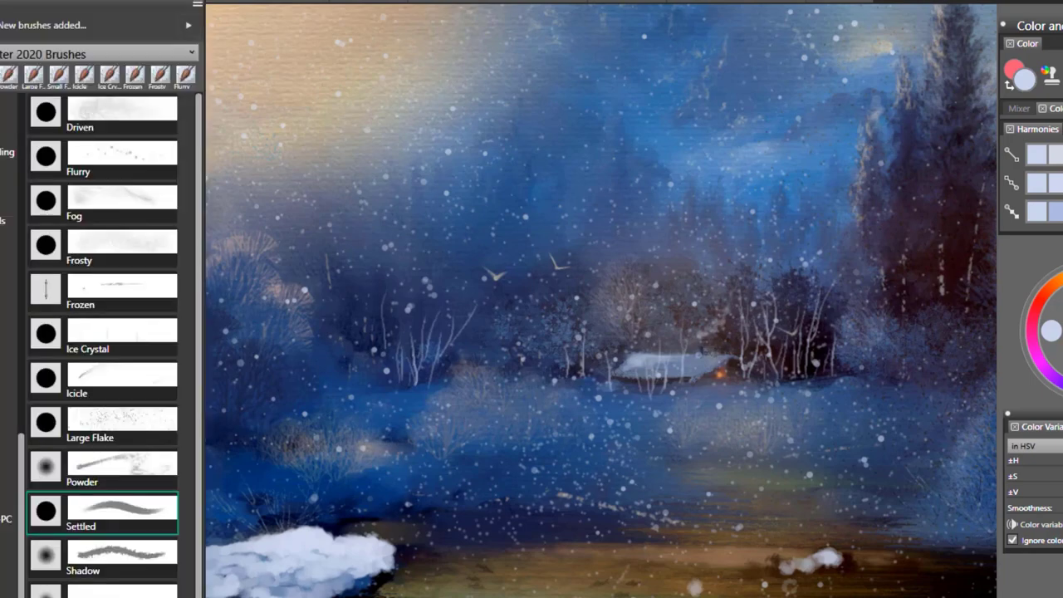
{"action": "left_click", "coordinate": [119, 561]}
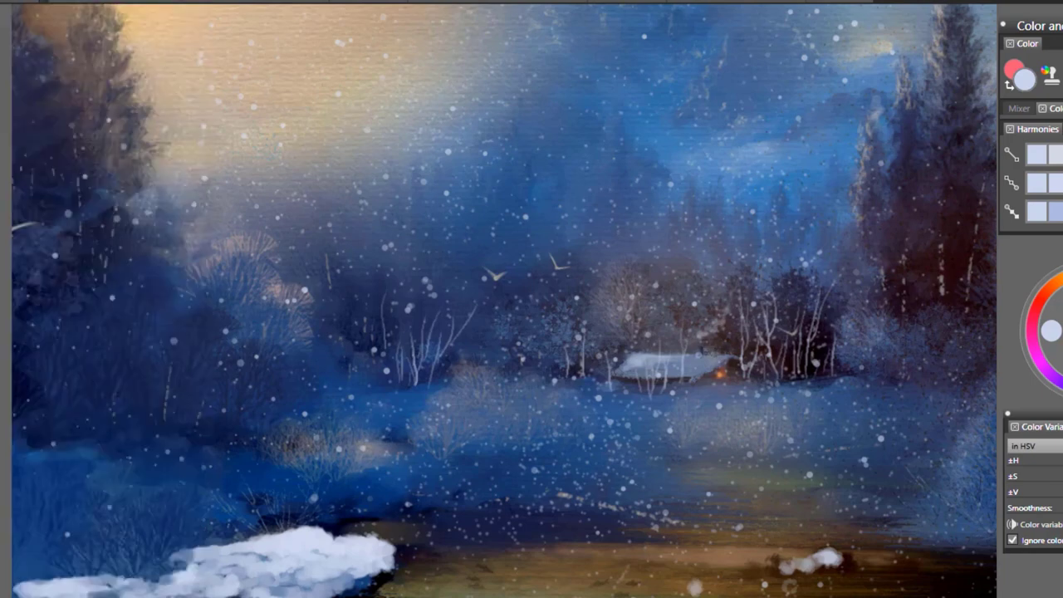
{"action": "left_click", "coordinate": [1061, 332]}
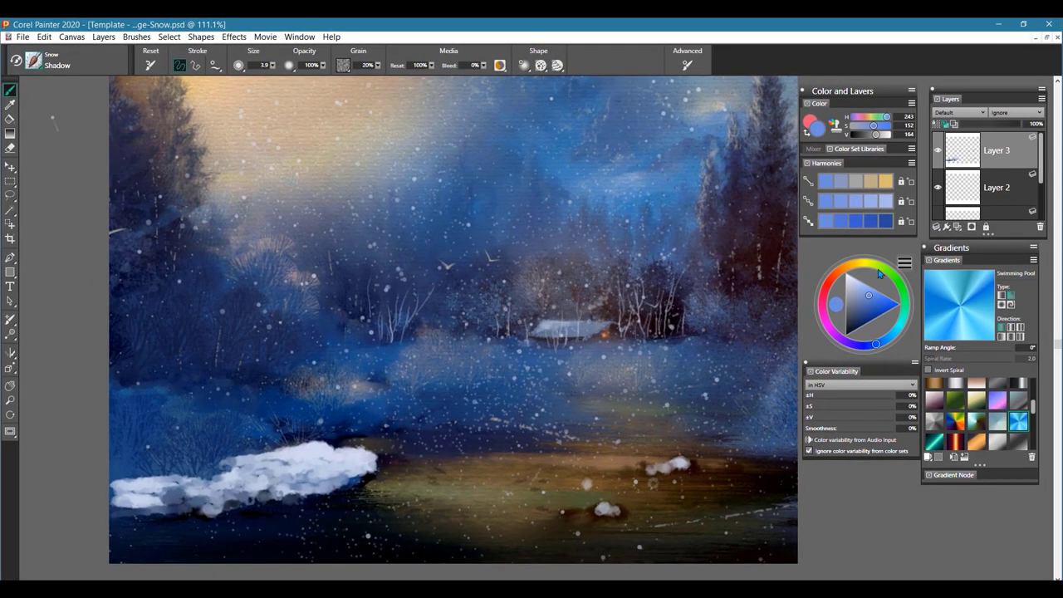
{"action": "left_click_drag", "start_coordinate": [868, 296], "coordinate": [863, 293]}
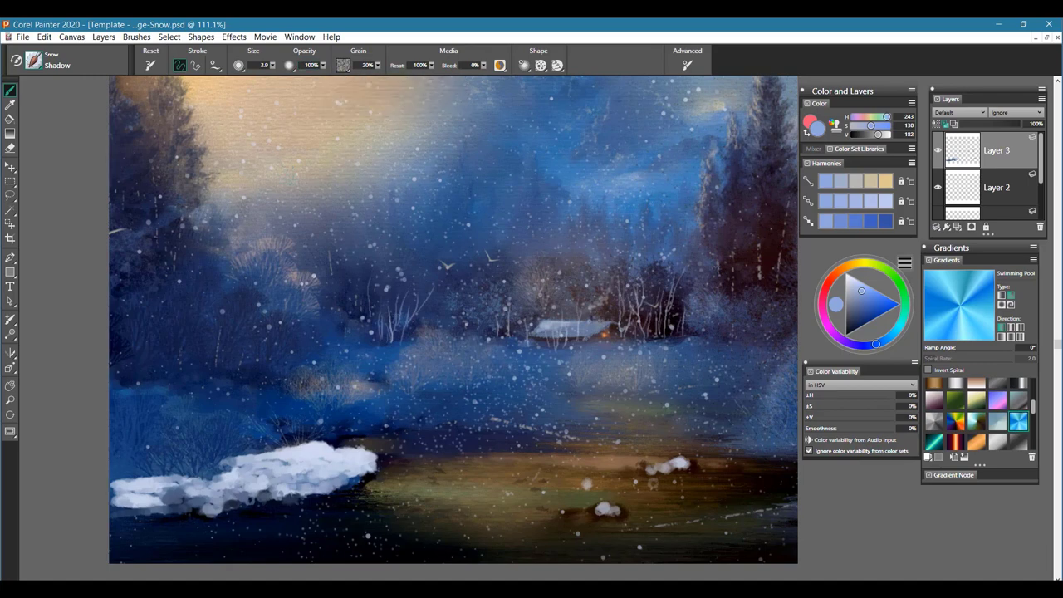
{"action": "left_click_drag", "start_coordinate": [259, 497], "coordinate": [126, 513]}
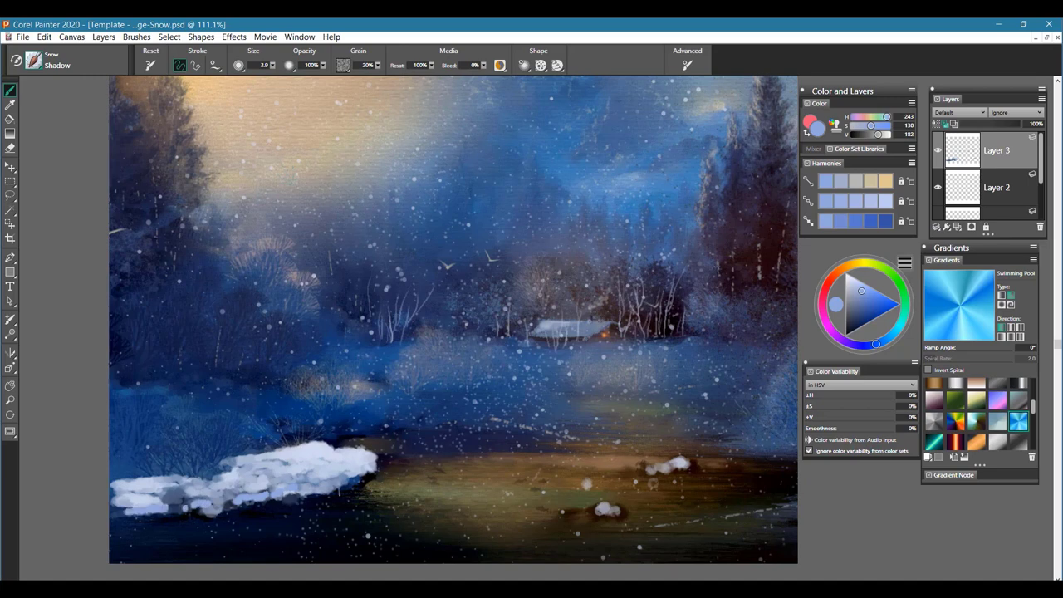
{"action": "left_click", "coordinate": [348, 489], "text": "alt"}
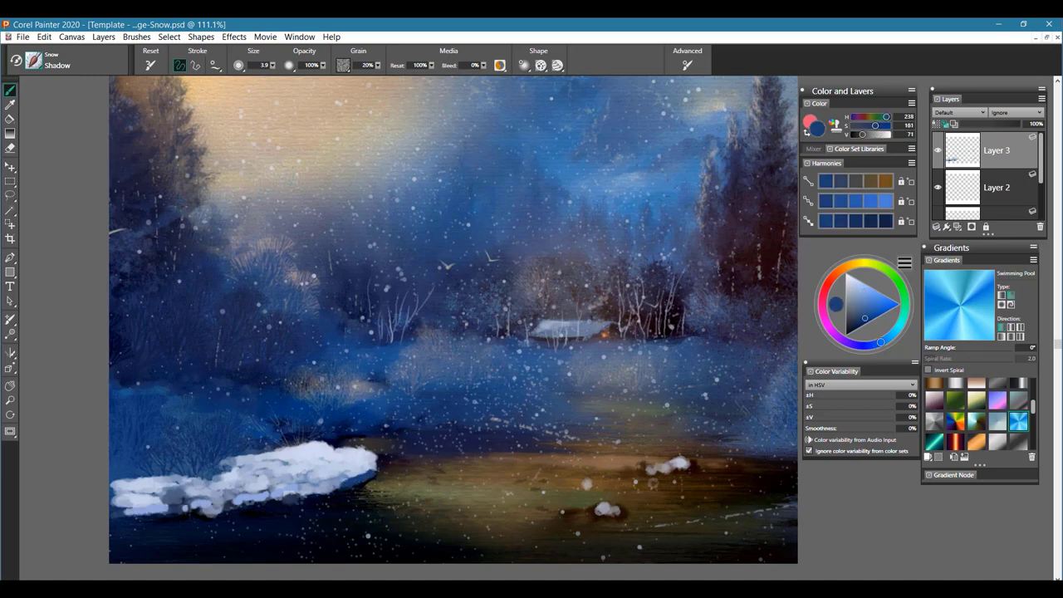
{"action": "left_click_drag", "start_coordinate": [325, 495], "coordinate": [295, 491]}
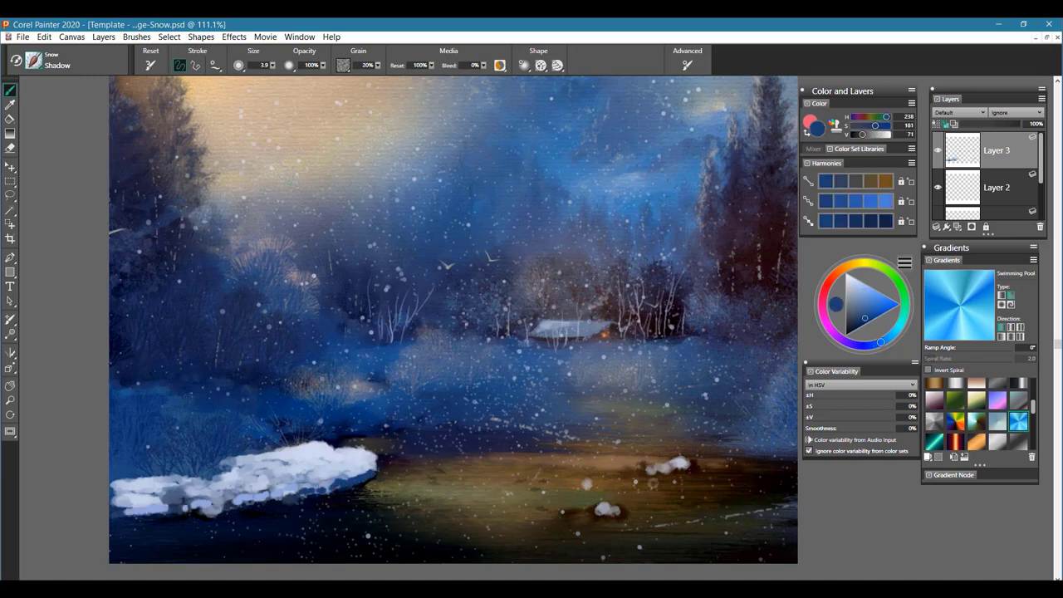
- Lower the Shadow brush's opacity to 21% and softly darken the lower edge of the foreground snowbank
{"action": "left_click", "coordinate": [322, 64]}
{"action": "left_click", "coordinate": [303, 76]}
{"action": "left_click_drag", "start_coordinate": [247, 72], "coordinate": [233, 71]}
{"action": "left_click_drag", "start_coordinate": [287, 493], "coordinate": [252, 499]}
{"action": "left_click_drag", "start_coordinate": [166, 510], "coordinate": [115, 517]}
- Lighten the snowbank with pale blue sampled from its snow and extend the snow on the nearest rock in the water
{"action": "left_click", "coordinate": [148, 499], "text": "alt"}
{"action": "left_click_drag", "start_coordinate": [133, 513], "coordinate": [202, 501]}
{"action": "mouse_move", "coordinate": [276, 498]}
{"action": "left_mouse_down"}
{"action": "mouse_move", "coordinate": [355, 478]}
{"action": "mouse_move", "coordinate": [342, 474]}
{"action": "left_mouse_up"}
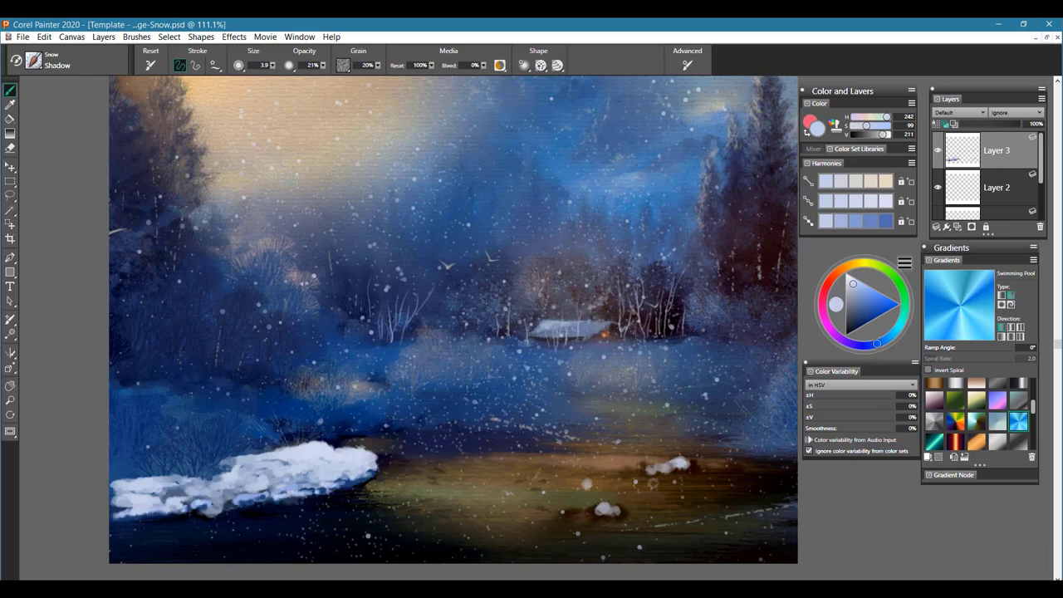
{"action": "left_click_drag", "start_coordinate": [156, 477], "coordinate": [176, 479]}
{"action": "mouse_move", "coordinate": [600, 511]}
{"action": "left_mouse_down"}
{"action": "mouse_move", "coordinate": [548, 517]}
{"action": "mouse_move", "coordinate": [612, 505]}
{"action": "left_mouse_up"}
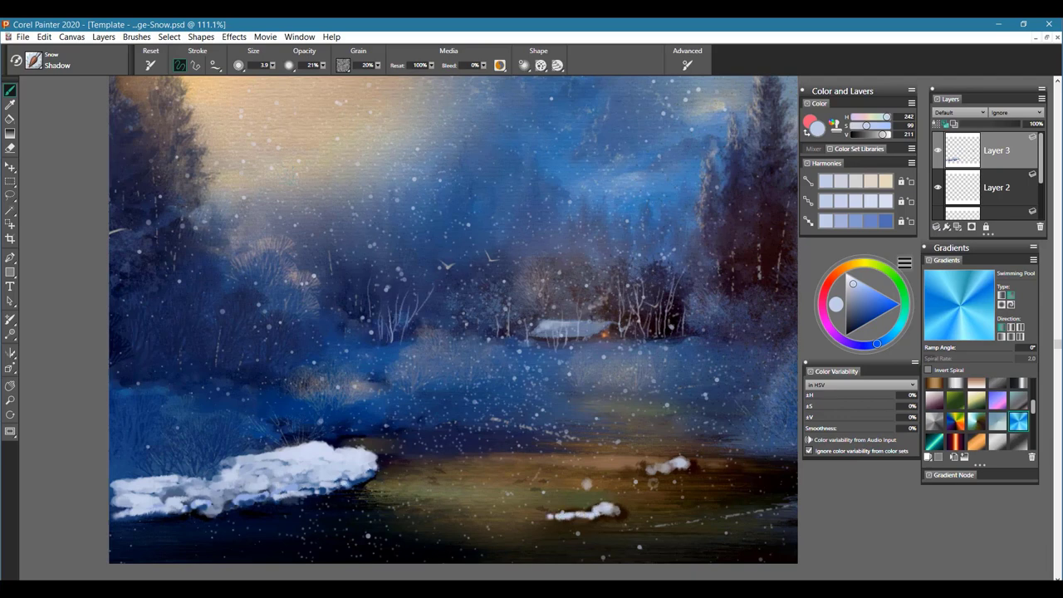
- Choose the Sleet brush and add a new layer above Layer 3 for it
{"action": "left_click", "coordinate": [34, 60]}
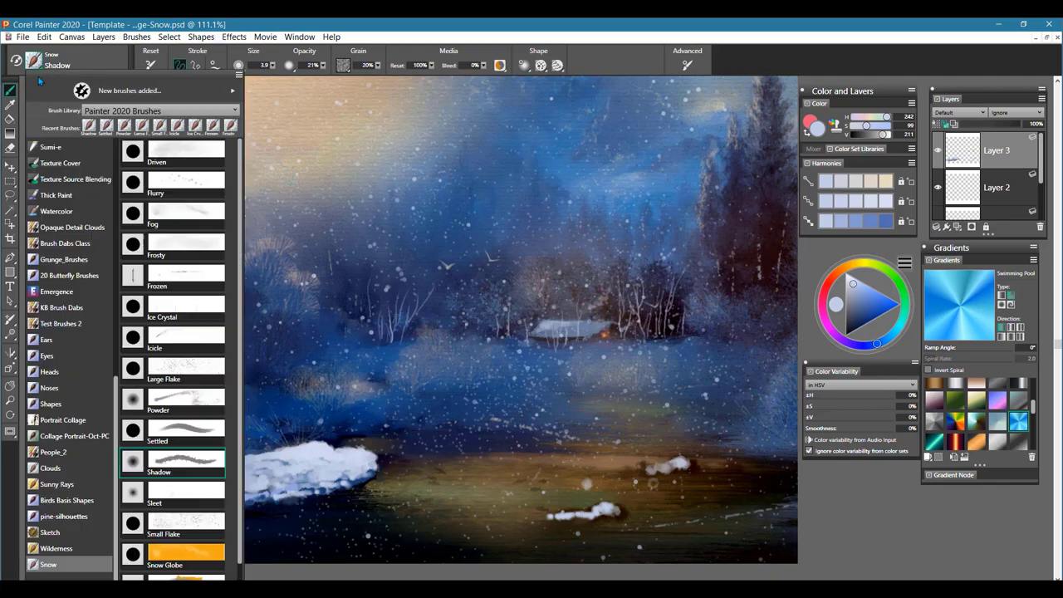
{"action": "left_click", "coordinate": [174, 493]}
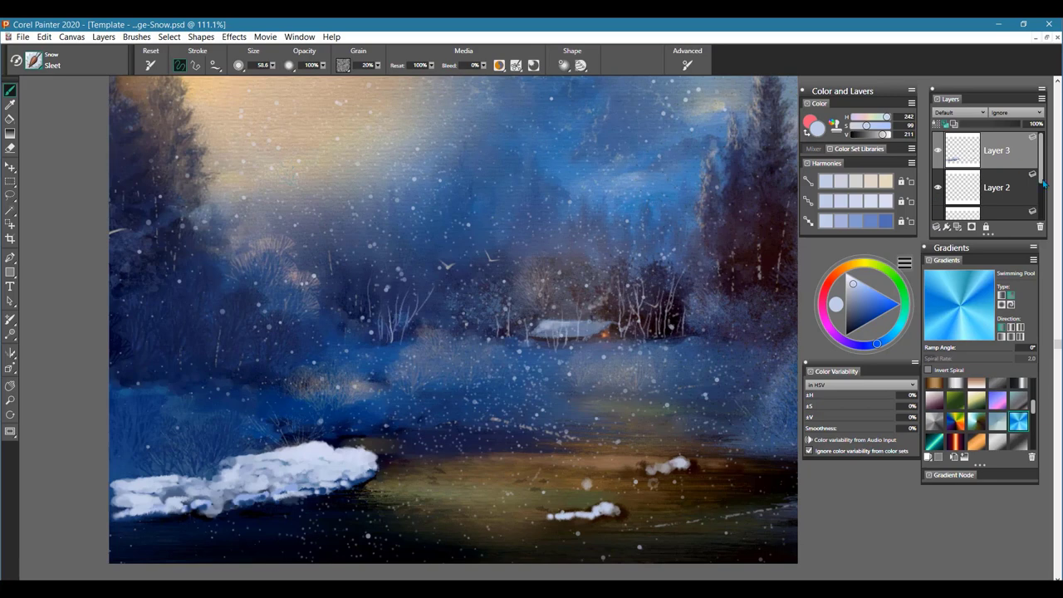
{"action": "left_click", "coordinate": [971, 227]}
{"action": "scroll", "coordinate": [585, 230], "scroll_direction": "down", "scroll_amount": 3}
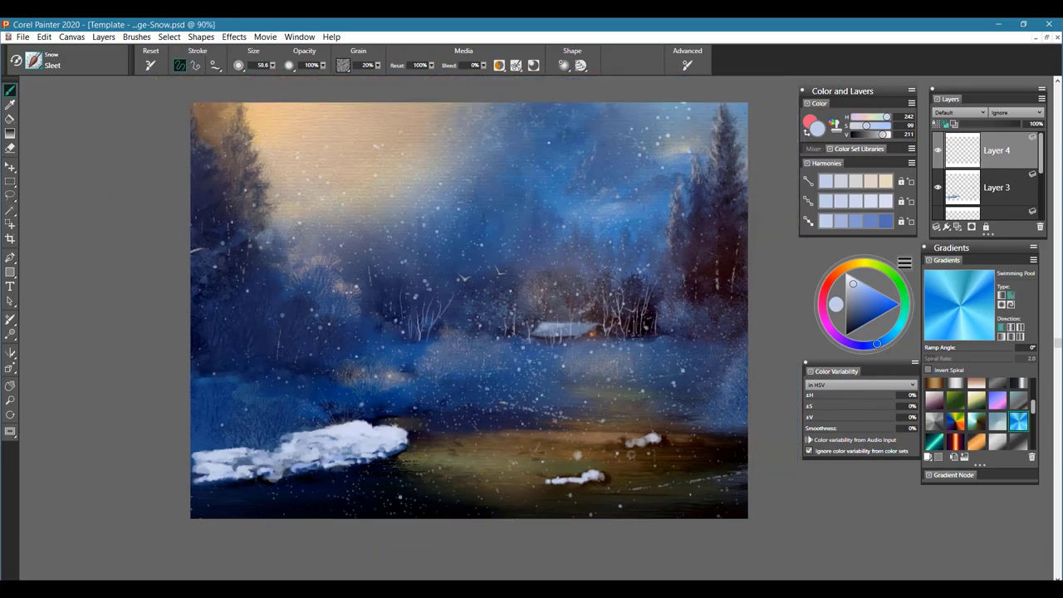
{"action": "scroll", "coordinate": [585, 230], "scroll_direction": "up", "scroll_amount": 1}
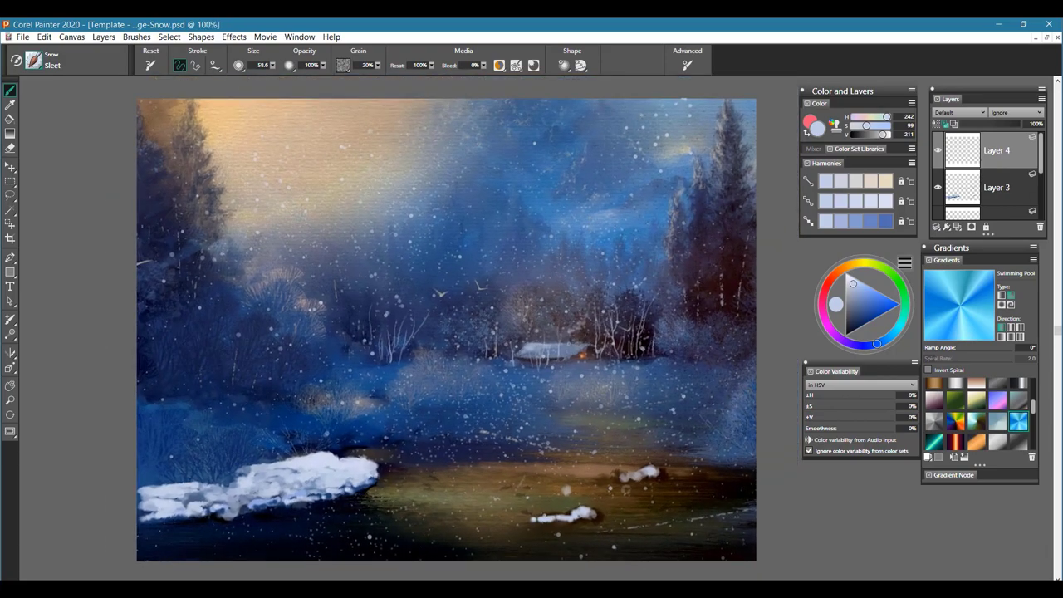
- Try diagonal sleet streaks across the sky, woods and water, testing the layer at 45% opacity and restoring it to 100%
{"action": "left_click_drag", "start_coordinate": [637, 124], "coordinate": [278, 204]}
{"action": "mouse_move", "coordinate": [477, 233]}
{"action": "left_mouse_down"}
{"action": "mouse_move", "coordinate": [652, 239]}
{"action": "mouse_move", "coordinate": [698, 254]}
{"action": "left_mouse_up"}
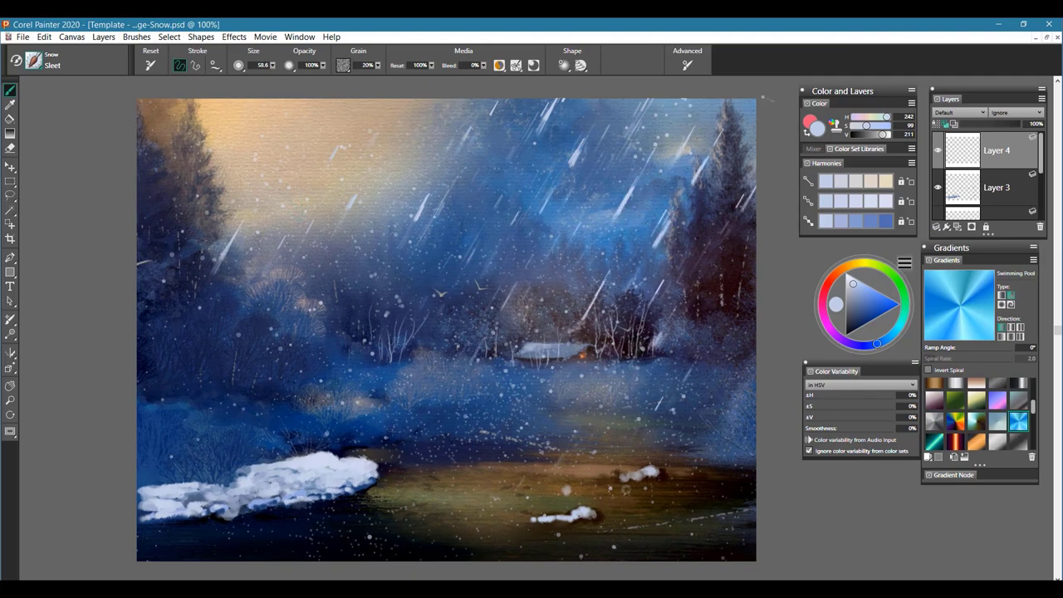
{"action": "left_click_drag", "start_coordinate": [154, 241], "coordinate": [171, 138]}
{"action": "mouse_move", "coordinate": [232, 320]}
{"action": "left_mouse_down"}
{"action": "mouse_move", "coordinate": [419, 380]}
{"action": "mouse_move", "coordinate": [629, 352]}
{"action": "mouse_move", "coordinate": [713, 390]}
{"action": "mouse_move", "coordinate": [706, 494]}
{"action": "left_mouse_up"}
{"action": "mouse_move", "coordinate": [535, 531]}
{"action": "left_mouse_down"}
{"action": "mouse_move", "coordinate": [571, 469]}
{"action": "mouse_move", "coordinate": [532, 434]}
{"action": "left_mouse_up"}
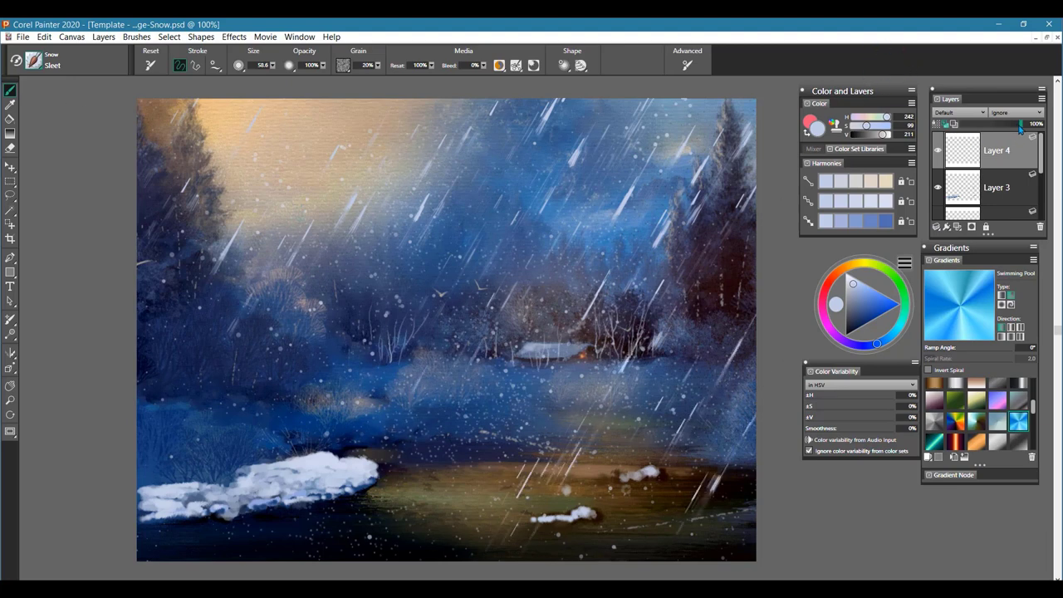
{"action": "left_click_drag", "start_coordinate": [1020, 124], "coordinate": [991, 129]}
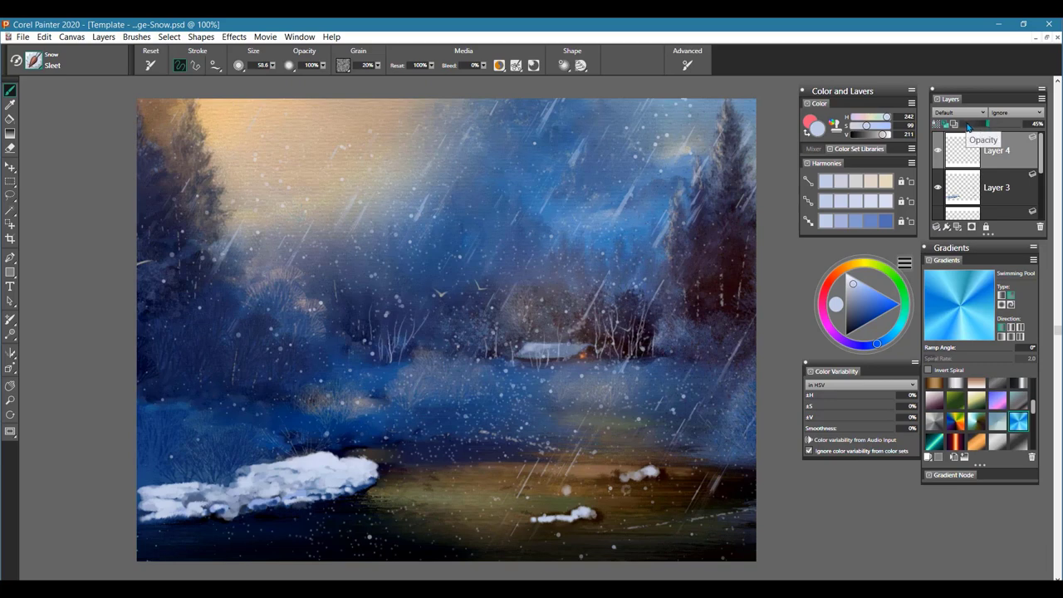
{"action": "left_click_drag", "start_coordinate": [990, 127], "coordinate": [1032, 127]}
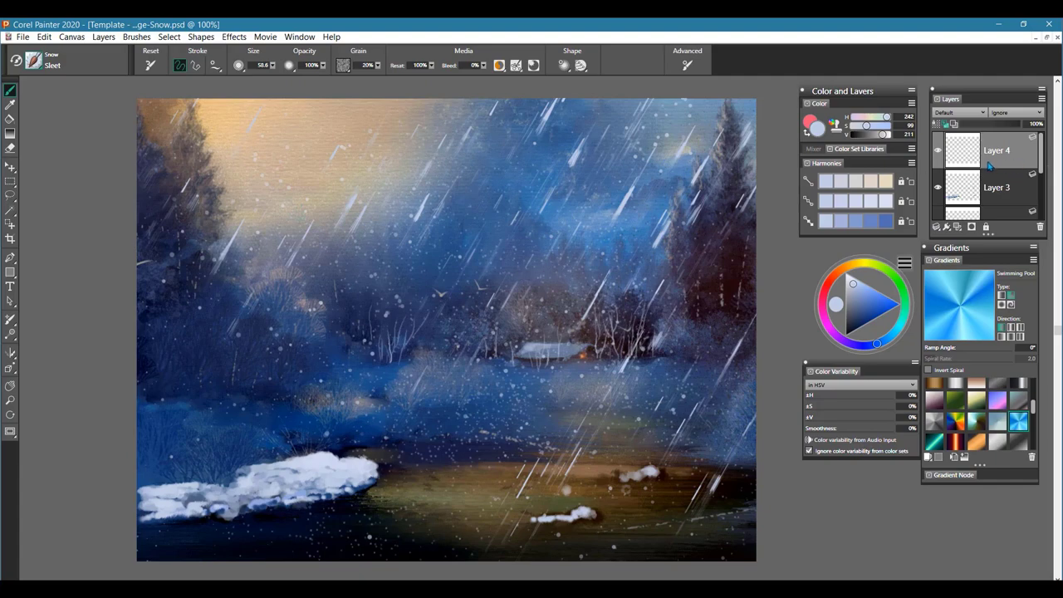
- Sweep wispy swirls of brighter blue (H 242, S 203, V 182) across the bare trees and cabin with the Snow Globe brush
{"action": "left_click", "coordinate": [34, 60]}
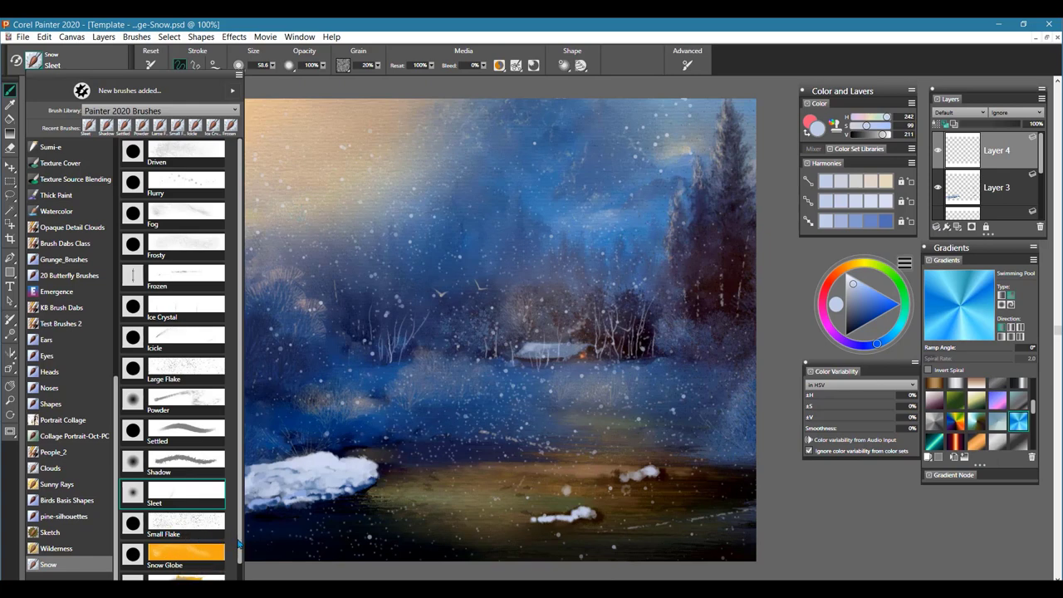
{"action": "scroll", "coordinate": [238, 552], "scroll_direction": "down", "scroll_amount": 1}
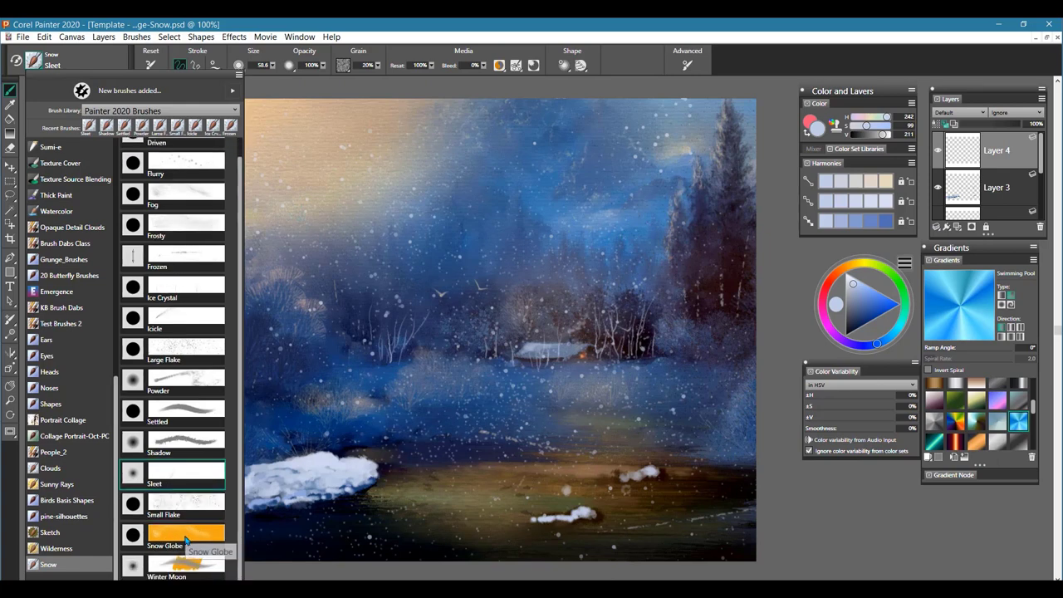
{"action": "left_click", "coordinate": [189, 538]}
{"action": "left_click", "coordinate": [435, 288]}
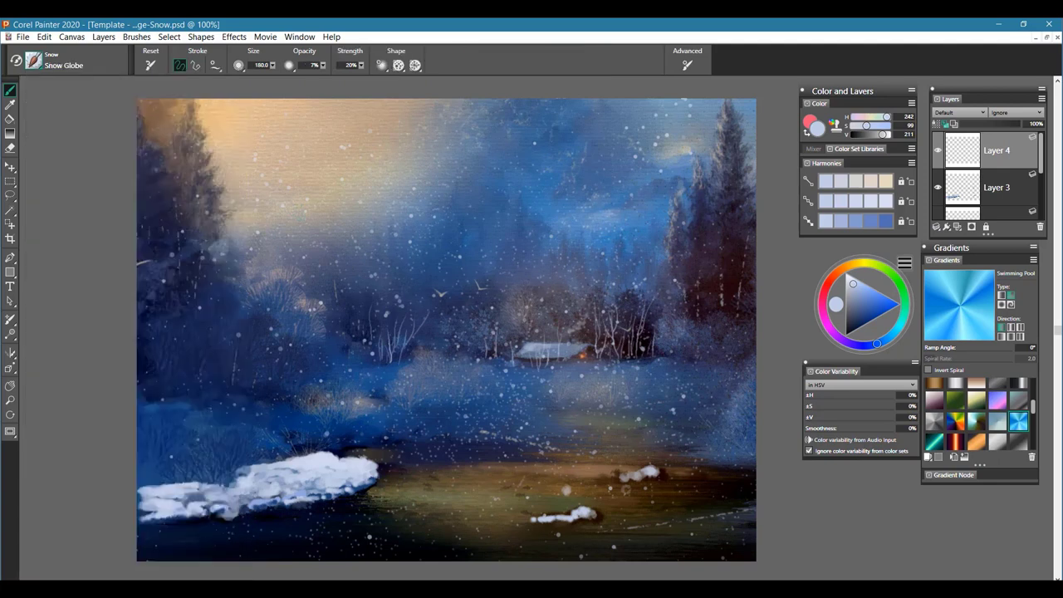
{"action": "left_click", "coordinate": [870, 291]}
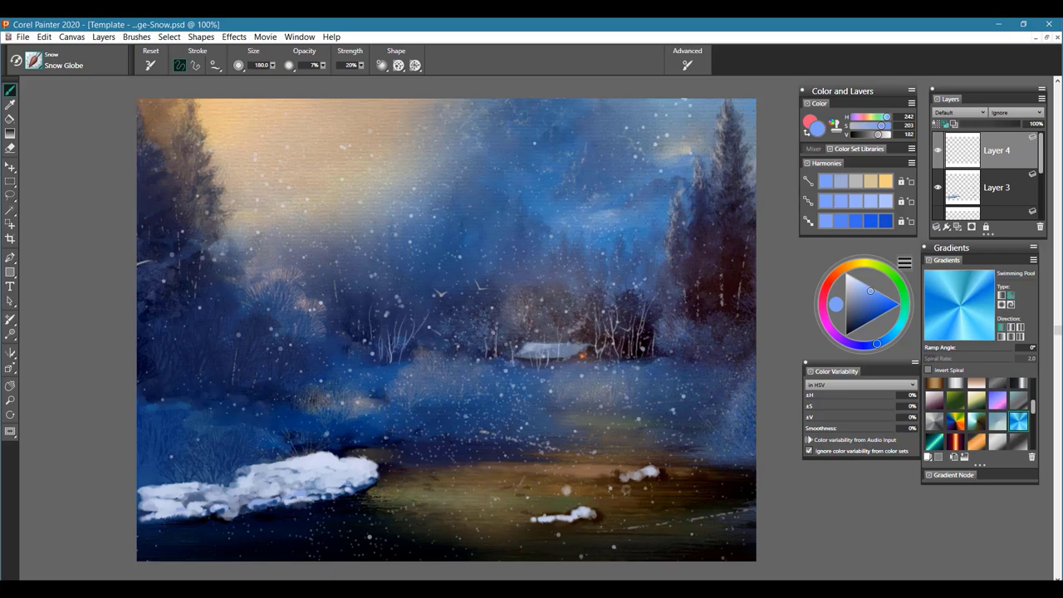
{"action": "mouse_move", "coordinate": [368, 347]}
{"action": "left_mouse_down"}
{"action": "mouse_move", "coordinate": [375, 334]}
{"action": "mouse_move", "coordinate": [581, 355]}
{"action": "mouse_move", "coordinate": [718, 349]}
{"action": "left_mouse_up"}
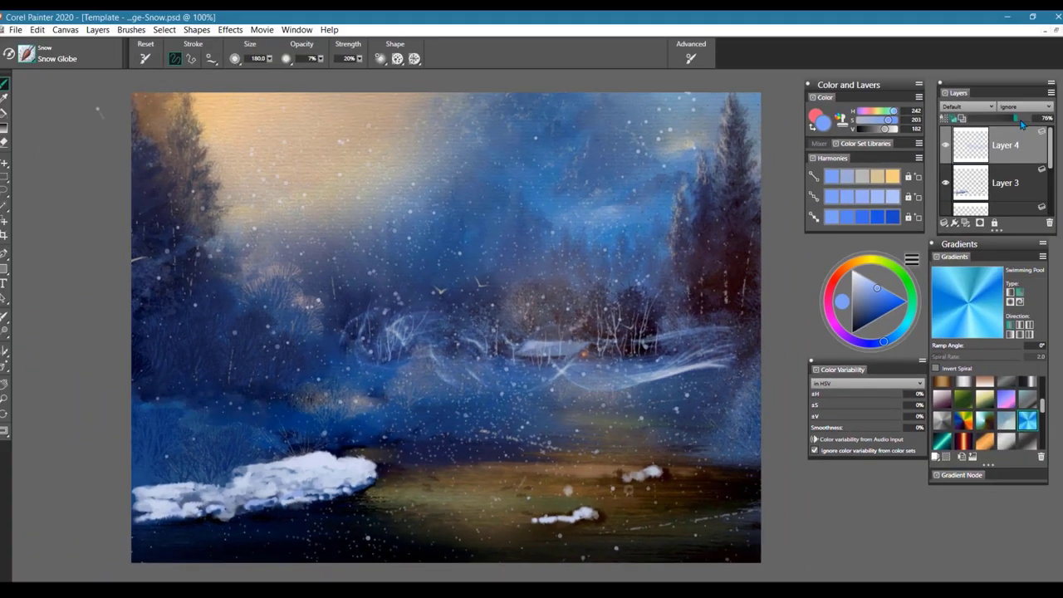
- Set Layer 4's opacity to 45% and sweep Snow Globe swirls over the brown water from the snowbank to the near rock
{"action": "left_click_drag", "start_coordinate": [1019, 124], "coordinate": [994, 131]}
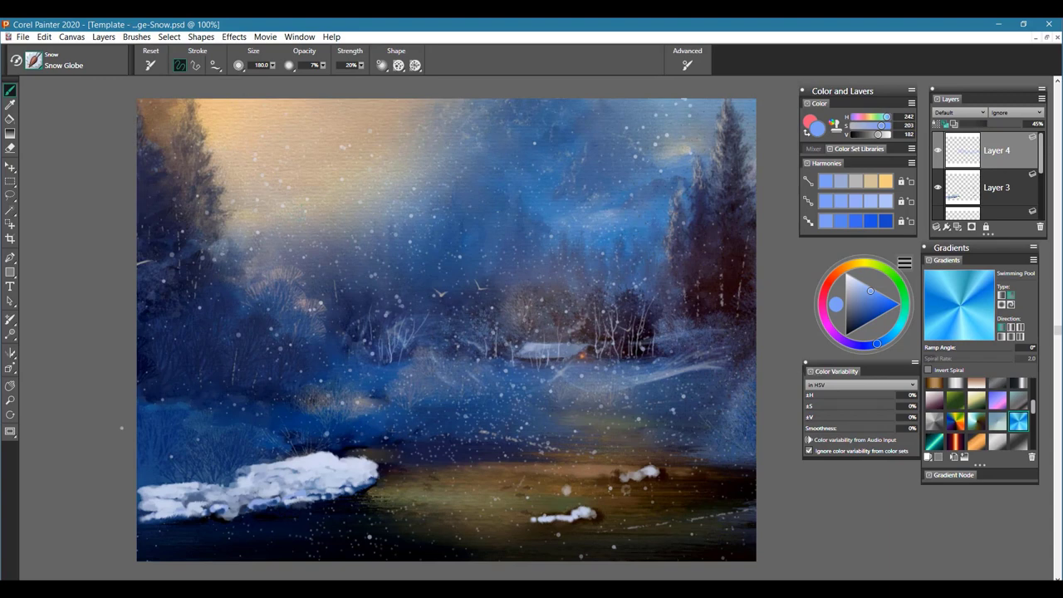
{"action": "left_click_drag", "start_coordinate": [245, 525], "coordinate": [431, 496]}
{"action": "left_click_drag", "start_coordinate": [363, 500], "coordinate": [606, 507]}
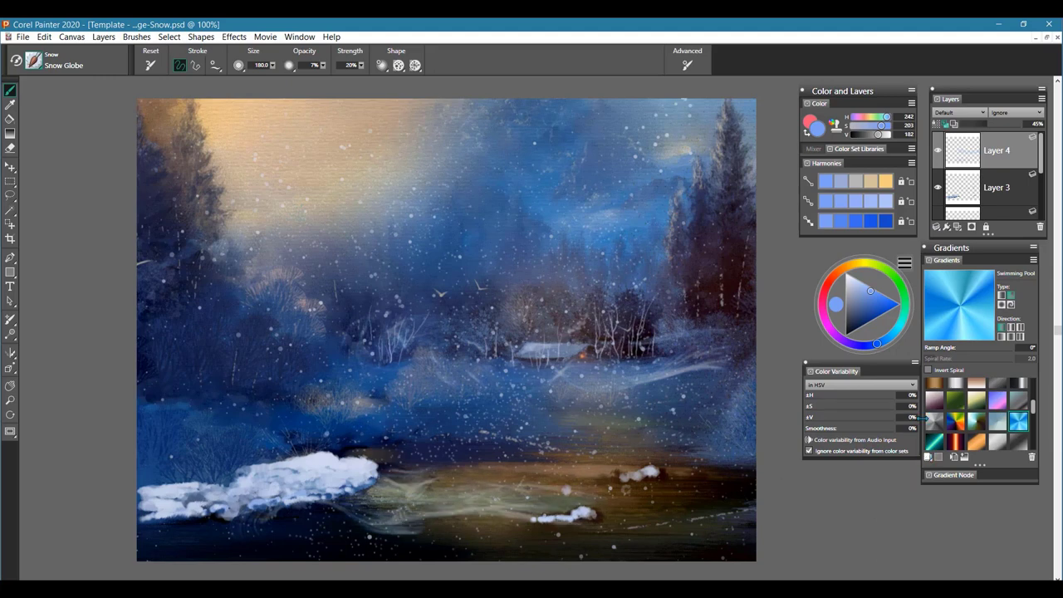
- Undo the last Snow Globe swirl over the brown water and choose the Winter Moon brush
{"action": "key", "text": "ctrl+z"}
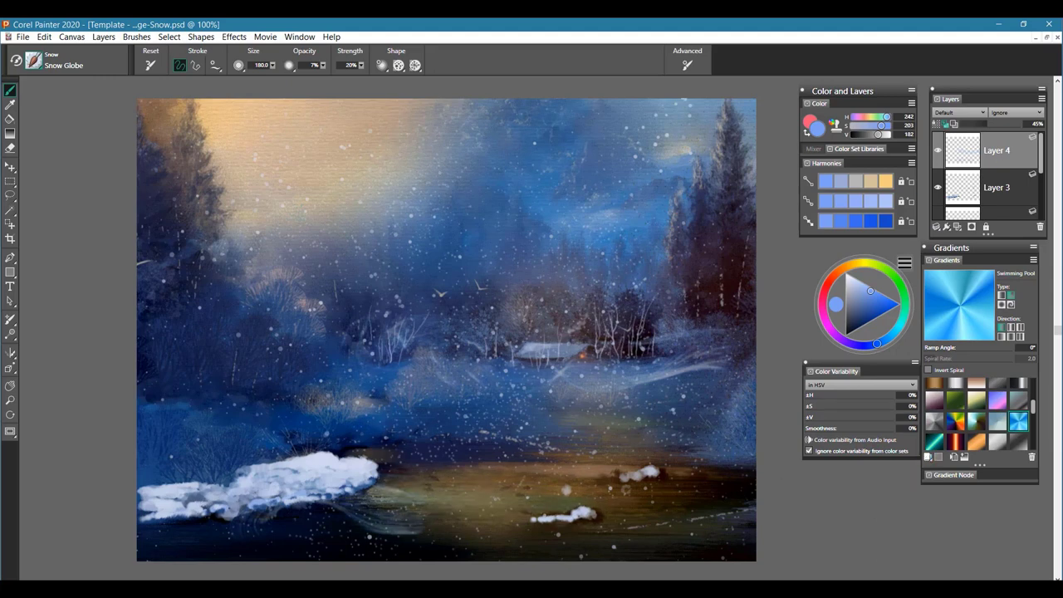
{"action": "left_click", "coordinate": [34, 60]}
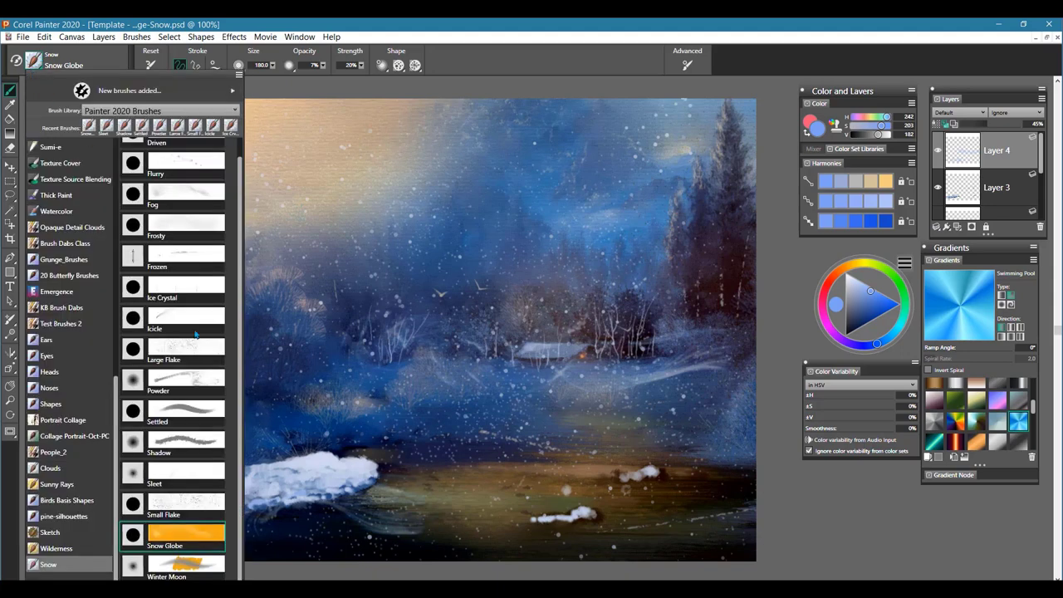
{"action": "left_click", "coordinate": [185, 565]}
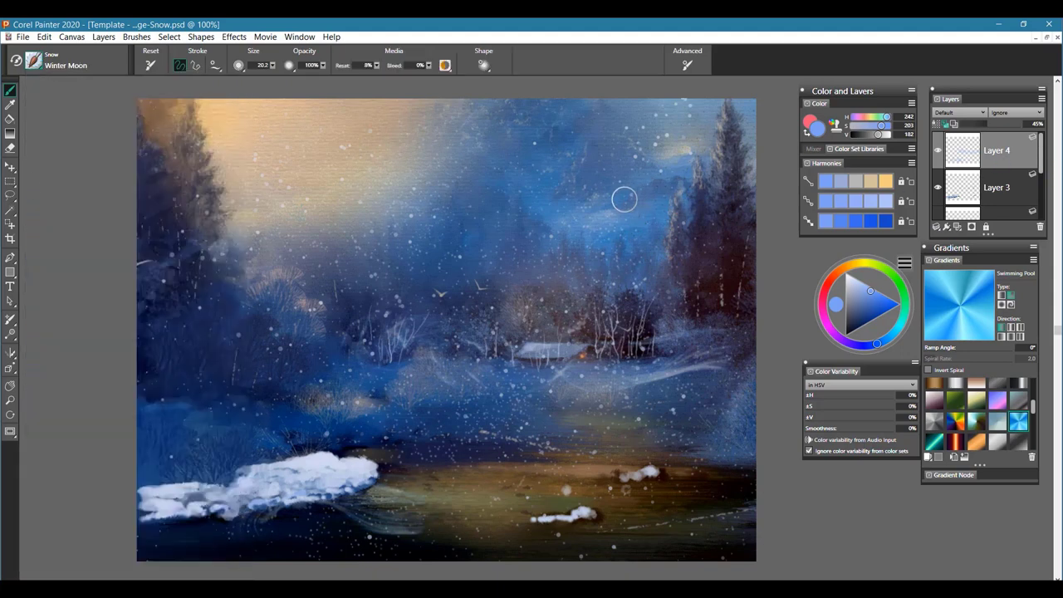
- Add a new layer above Layer 4 and set its composite method to Screen
{"action": "left_click", "coordinate": [959, 225]}
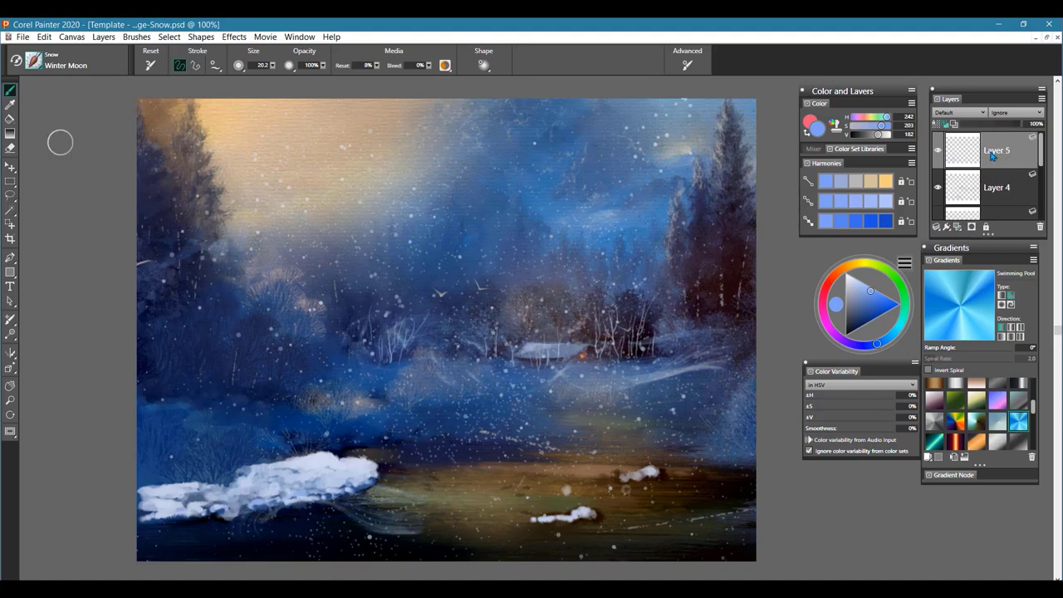
{"action": "left_click", "coordinate": [963, 112]}
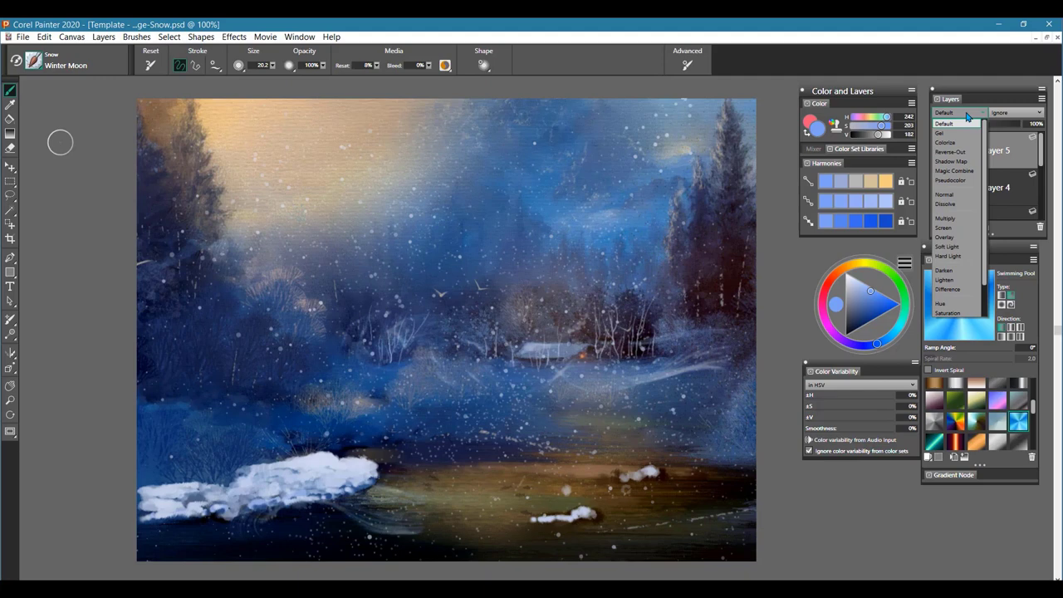
{"action": "left_click", "coordinate": [953, 228]}
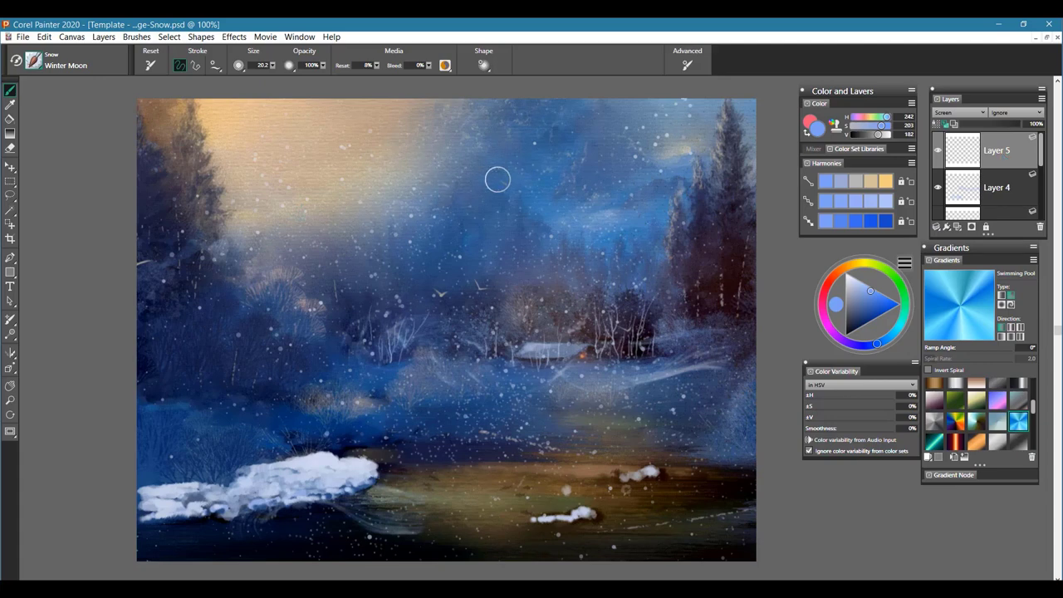
- Paint a soft blue moon glow in the sky above the cabin with Winter Moon at size 102.1, colour H 232, S 148, V 180
{"action": "left_click_drag", "start_coordinate": [498, 180], "coordinate": [554, 162]}
{"action": "mouse_move", "coordinate": [467, 194]}
{"action": "left_mouse_down"}
{"action": "mouse_move", "coordinate": [535, 155]}
{"action": "mouse_move", "coordinate": [517, 164]}
{"action": "left_mouse_up"}
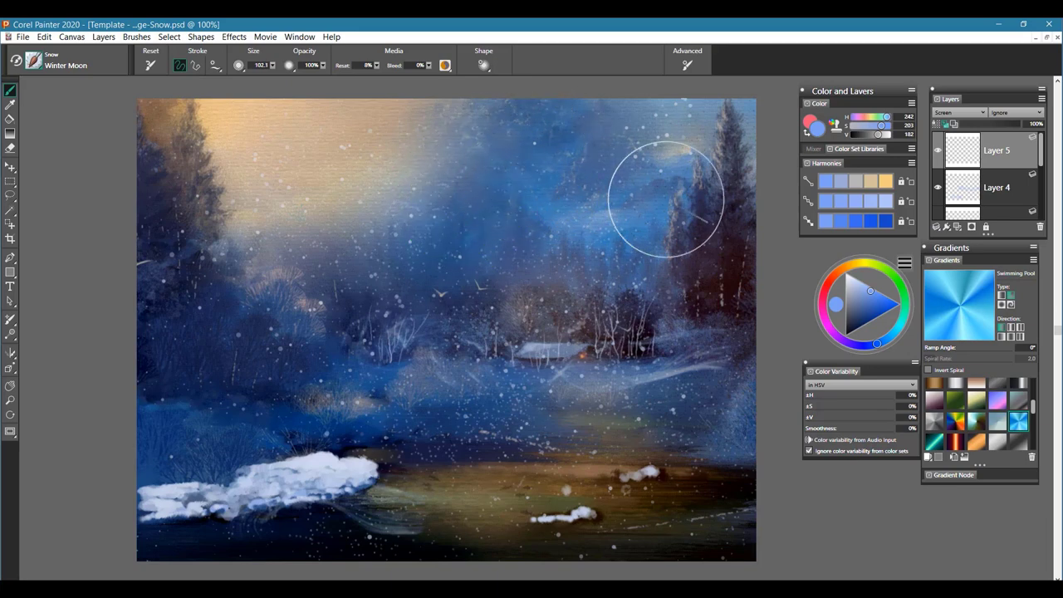
{"action": "left_click_drag", "start_coordinate": [871, 296], "coordinate": [865, 291]}
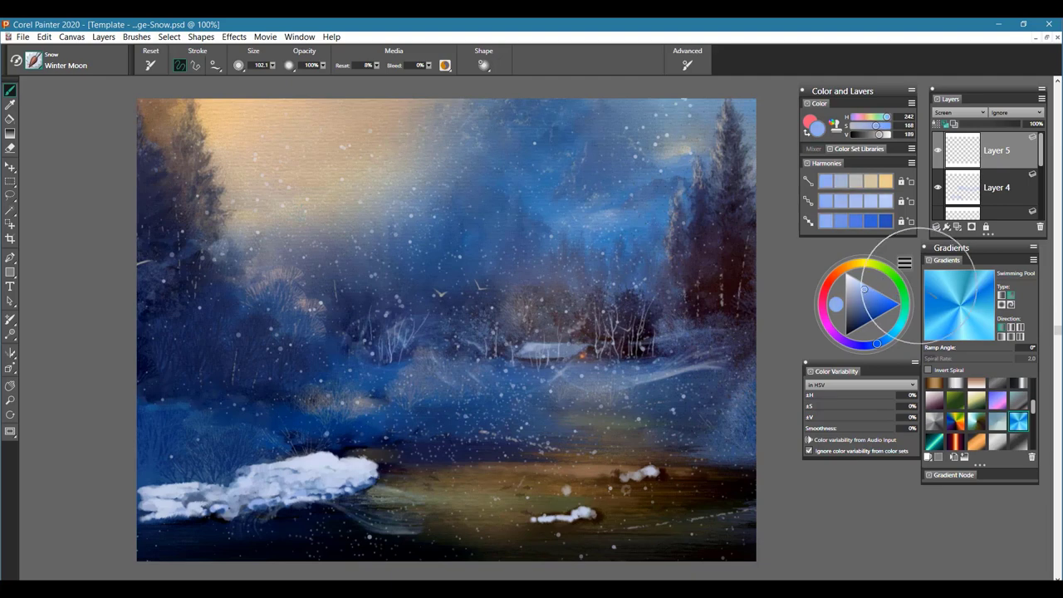
{"action": "left_click_drag", "start_coordinate": [878, 346], "coordinate": [886, 340]}
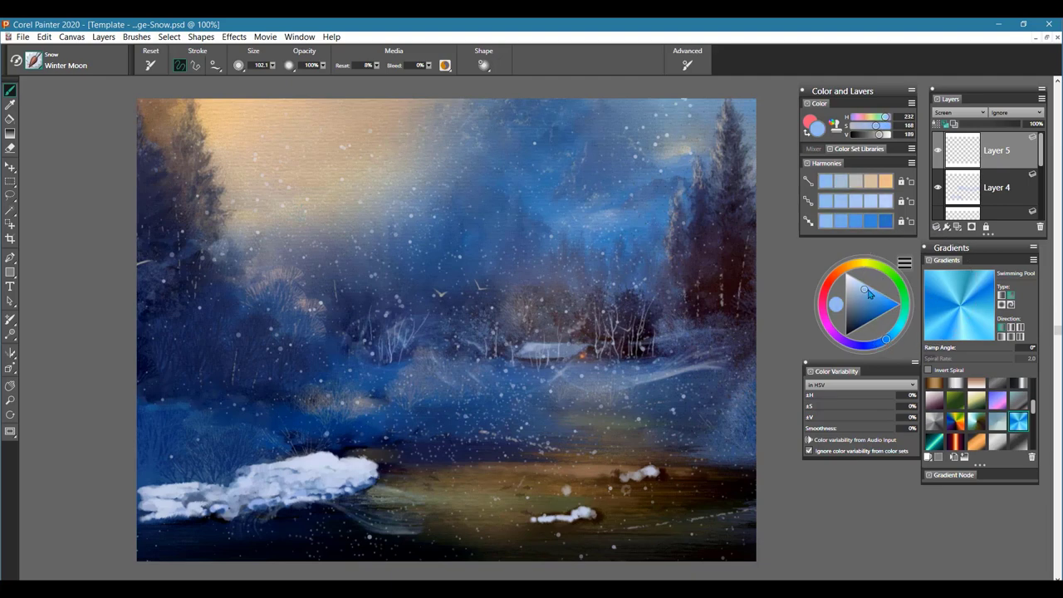
{"action": "left_click_drag", "start_coordinate": [868, 294], "coordinate": [863, 290]}
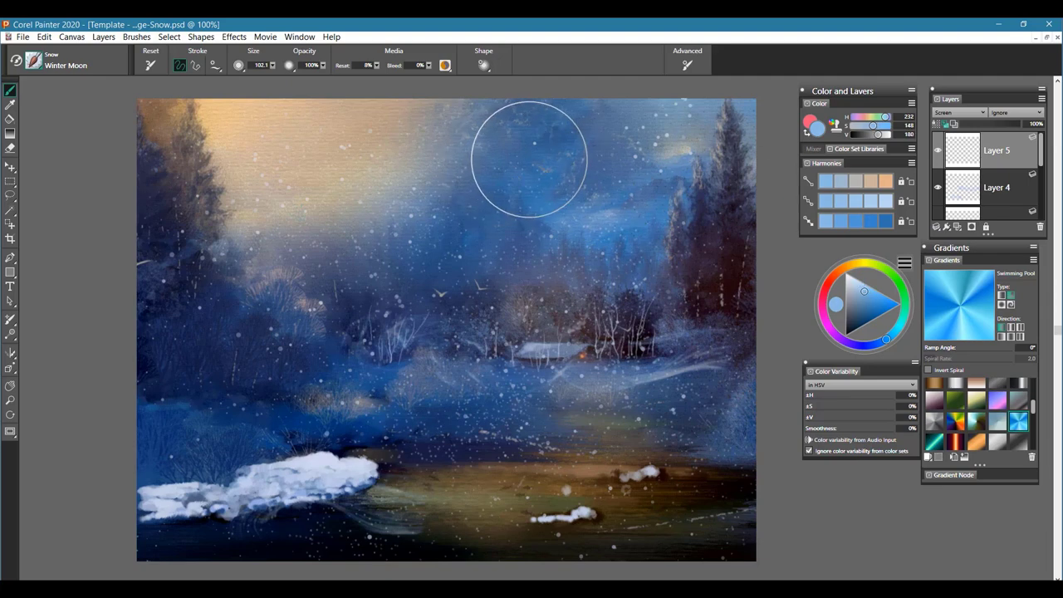
{"action": "left_click_drag", "start_coordinate": [529, 158], "coordinate": [529, 159]}
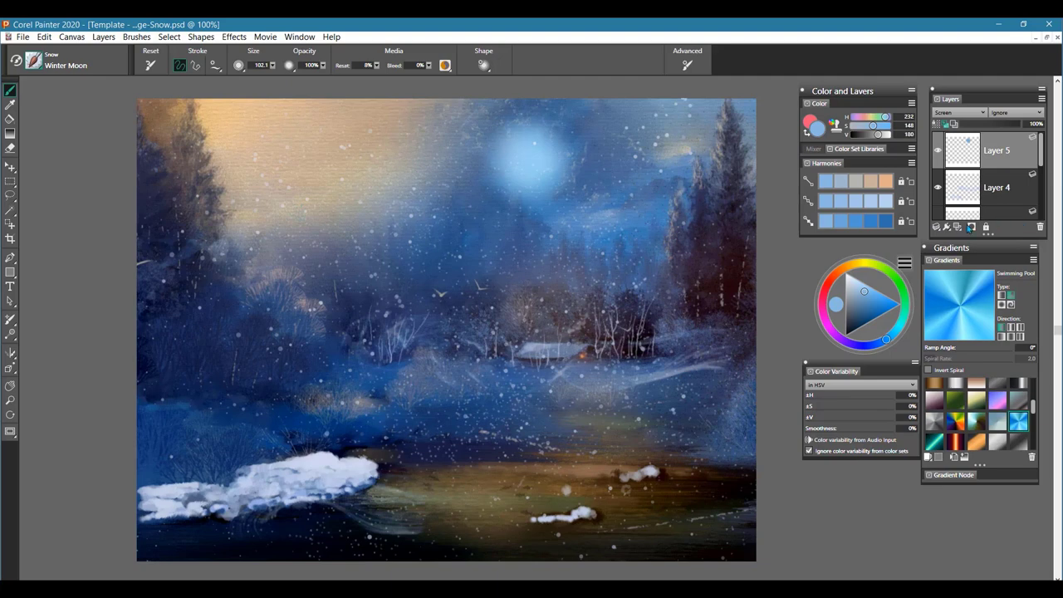
- Add another layer above Layer 5 and set its composite method to Screen
{"action": "left_click", "coordinate": [958, 226]}
{"action": "left_click", "coordinate": [965, 114]}
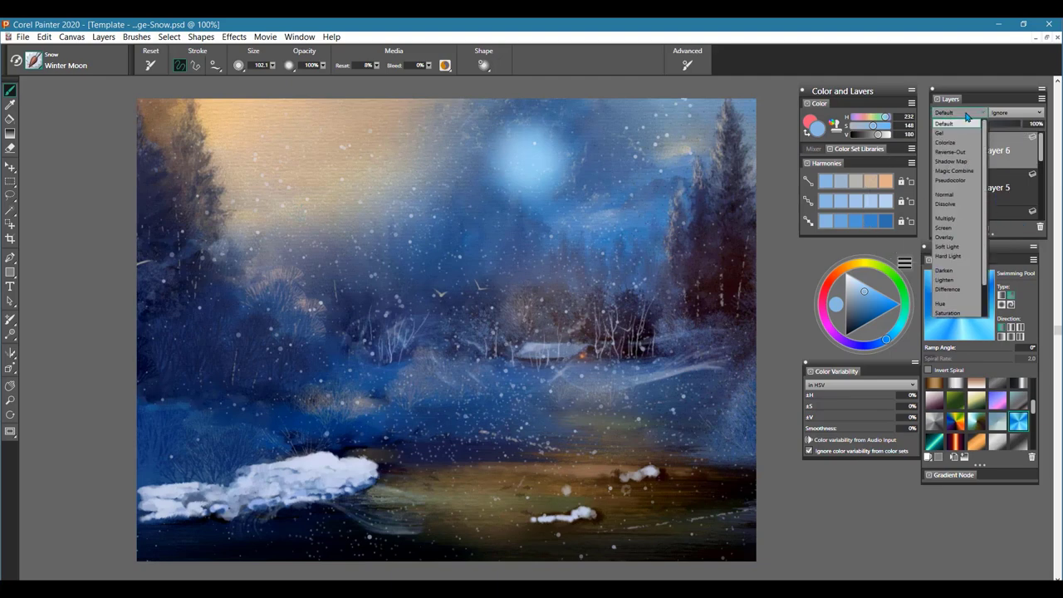
{"action": "left_click", "coordinate": [944, 229]}
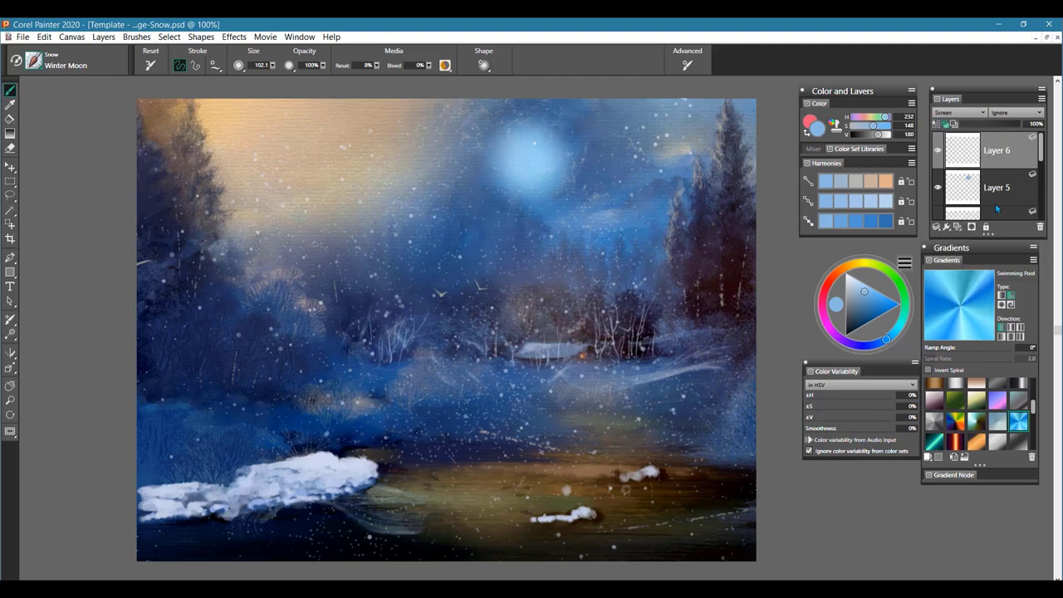
- Paint a small bright moon in the centre of the blue glow at brush size 20.6, colour H 232, S 98, V 216
{"action": "left_click_drag", "start_coordinate": [865, 294], "coordinate": [851, 283]}
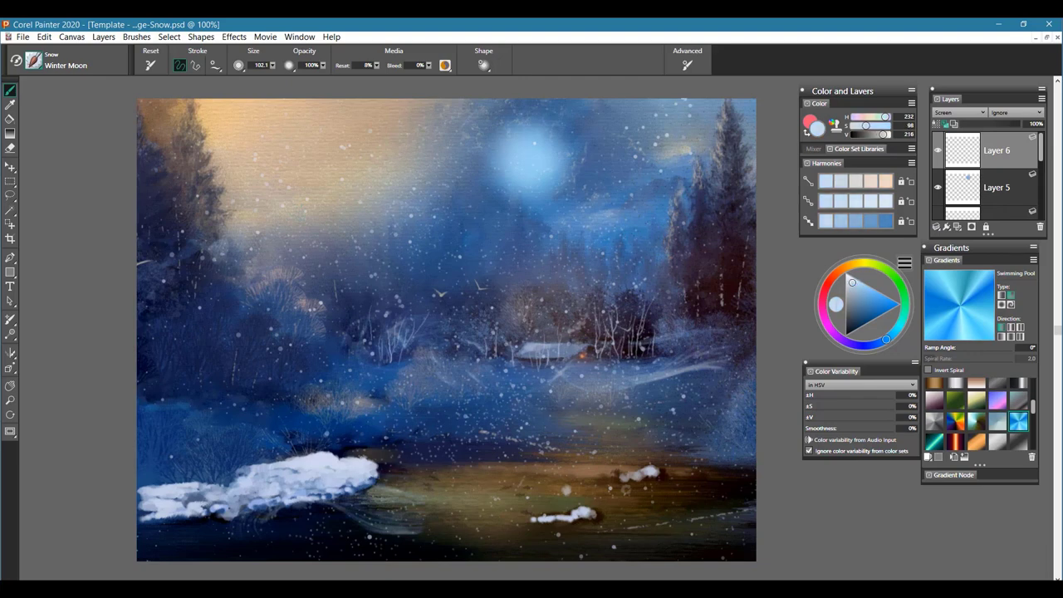
{"action": "left_click_drag", "start_coordinate": [527, 170], "coordinate": [549, 171]}
{"action": "left_click_drag", "start_coordinate": [530, 160], "coordinate": [531, 161]}
- Reduce the opacity of Layer 5, which holds the moon glow, to 74%
{"action": "left_click", "coordinate": [1010, 126]}
{"action": "left_click", "coordinate": [1012, 189]}
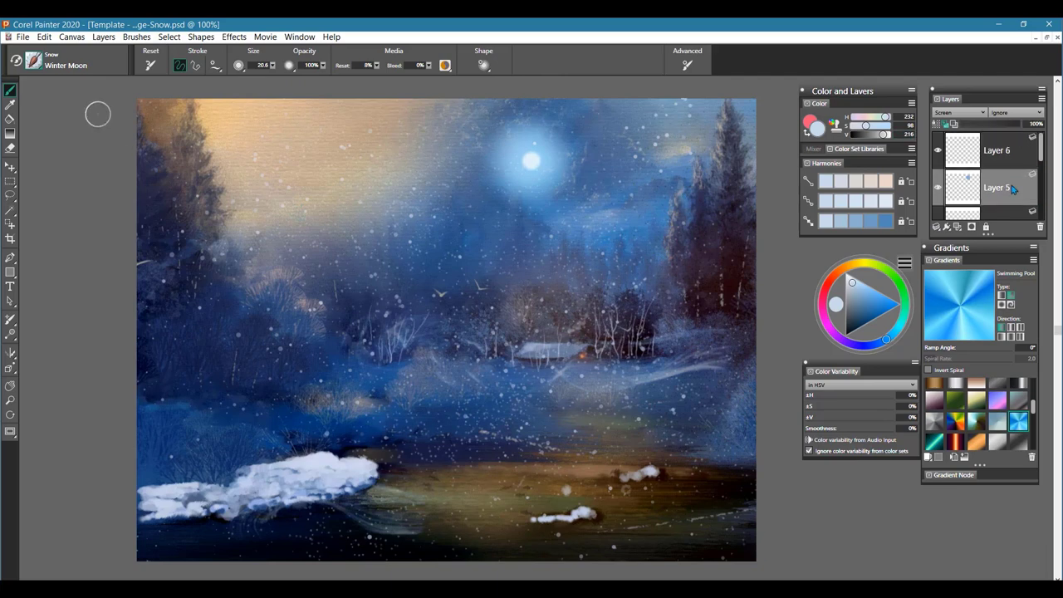
{"action": "mouse_move", "coordinate": [1011, 124]}
{"action": "left_mouse_down"}
{"action": "mouse_move", "coordinate": [996, 124]}
{"action": "mouse_move", "coordinate": [1006, 125]}
{"action": "left_mouse_up"}
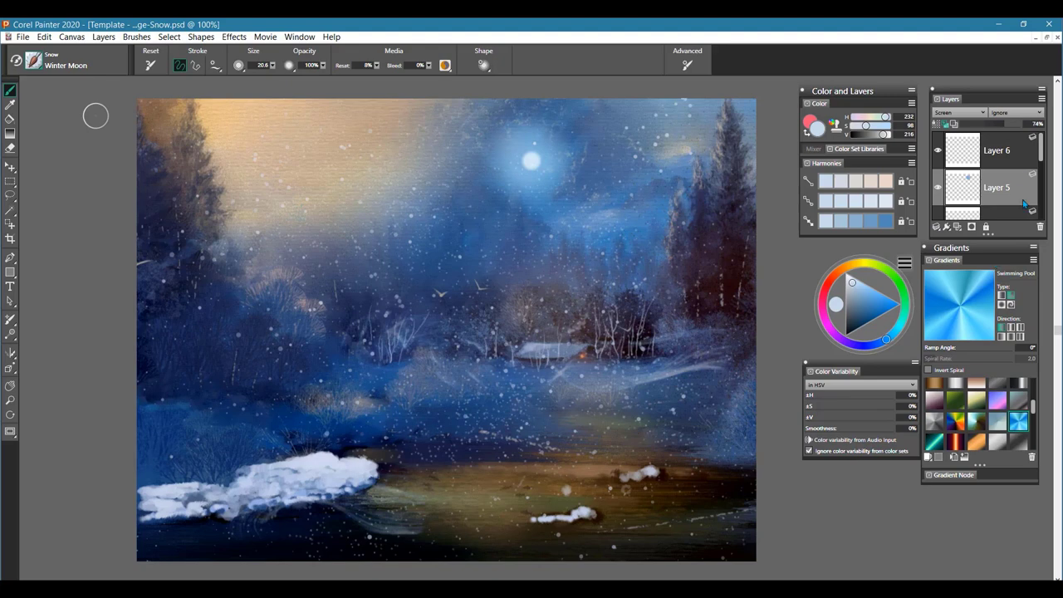
- Select Layer 3, which holds the white snowbank and bare trees, and hide it
{"action": "scroll", "coordinate": [1010, 163], "scroll_direction": "down", "scroll_amount": 2}
{"action": "left_click", "coordinate": [1022, 192]}
{"action": "left_click", "coordinate": [938, 188]}
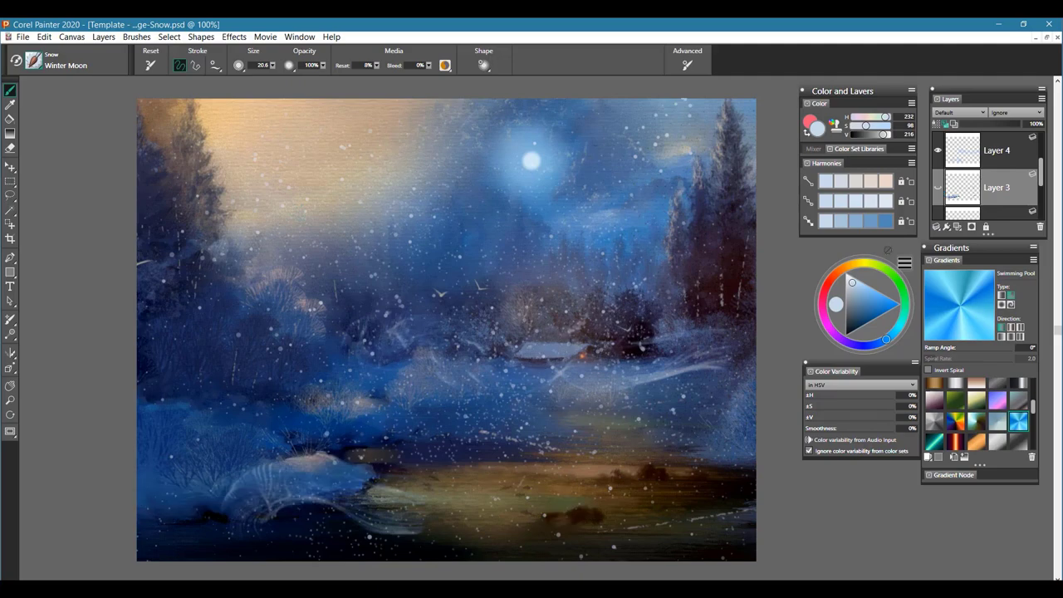